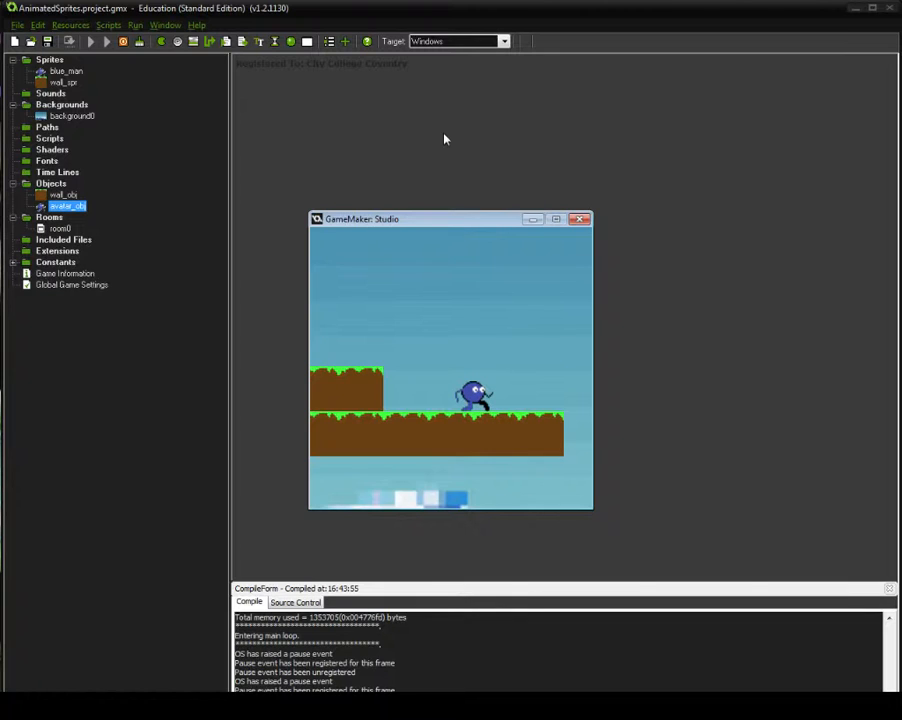
Test the running game by walking the blue avatar back and forth and jumping between platforms, and close the game window.
drag(484, 226, 486, 140)
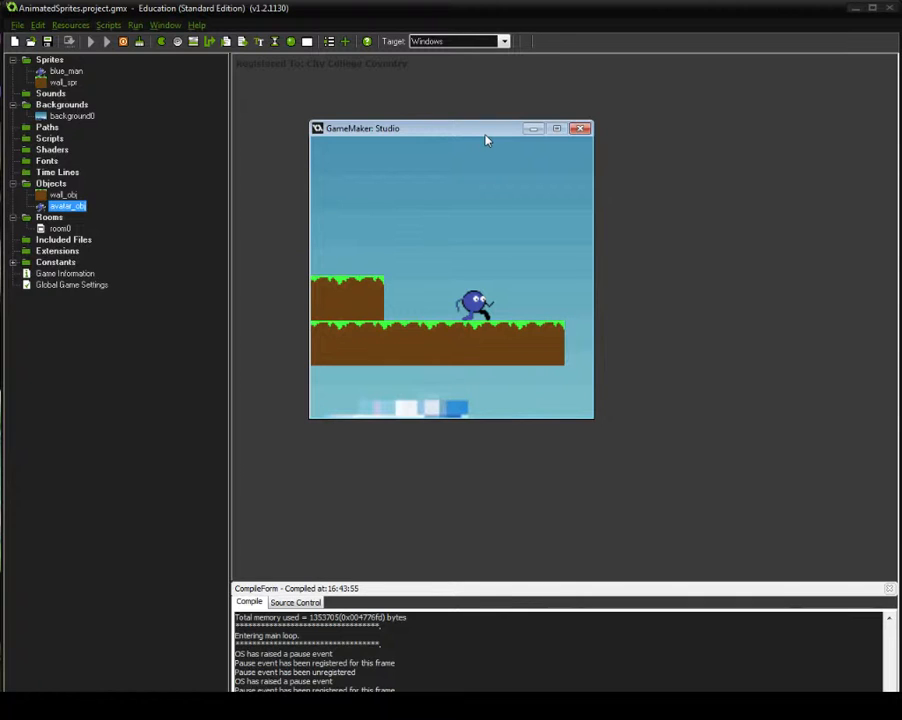
key(Up)
key(Left)
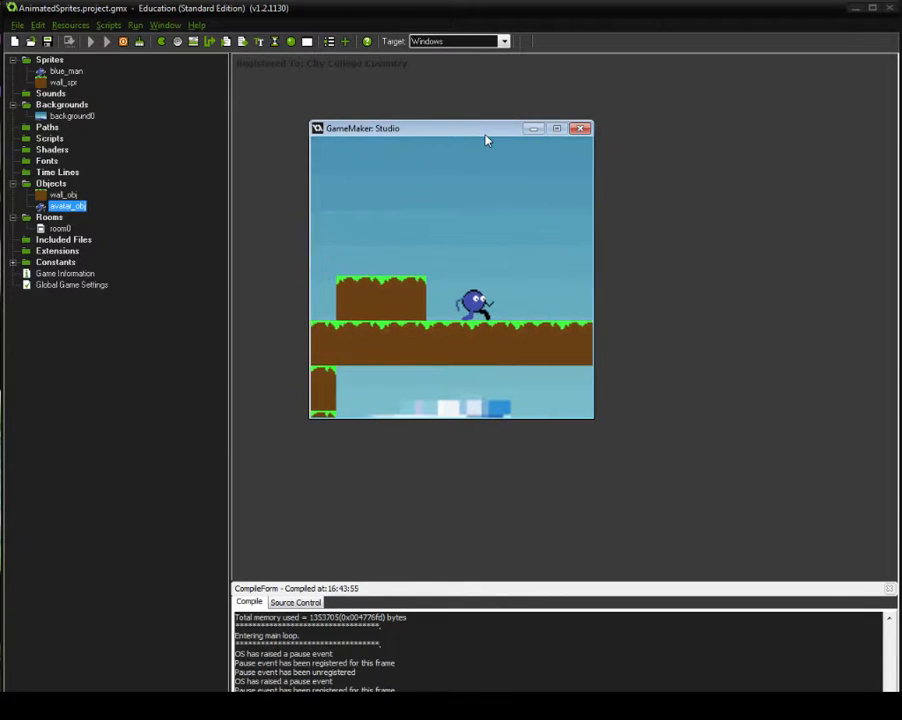
key(Right)
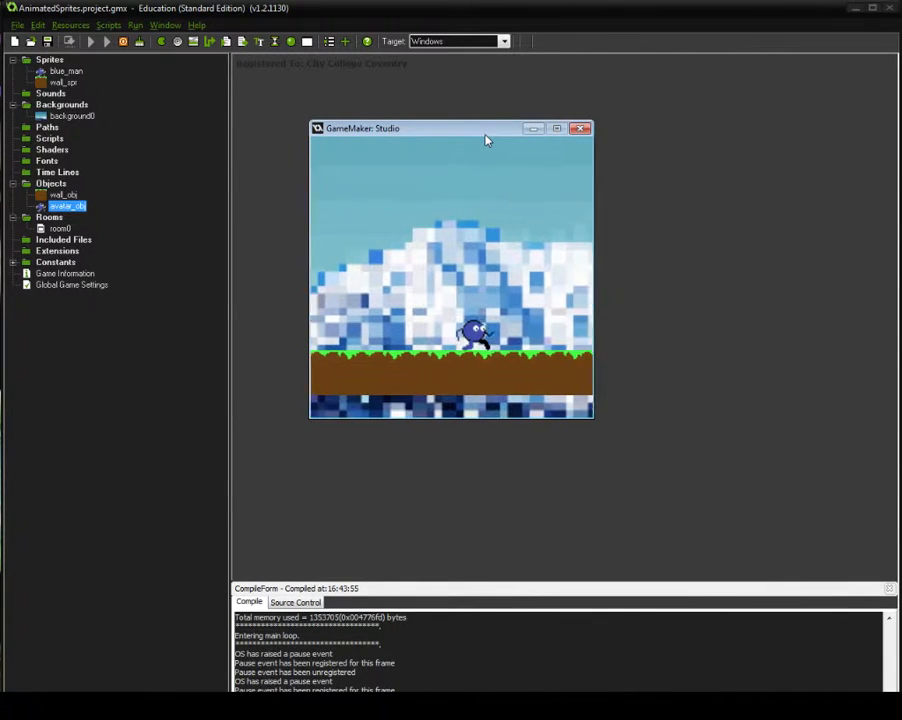
key(Right)
key(Left)
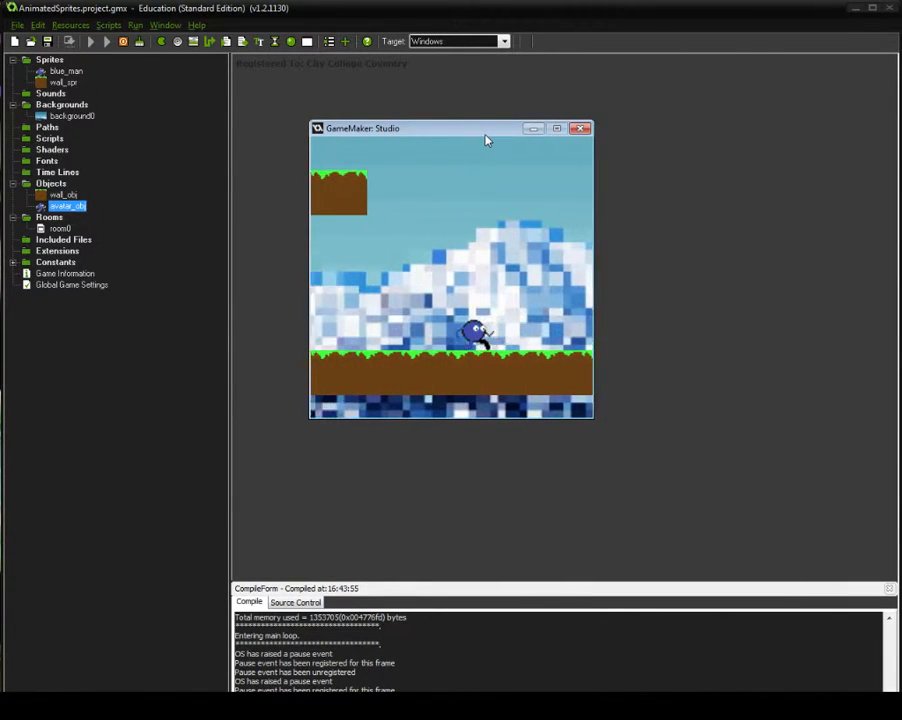
key(Left)
key(Up)
key(Right)
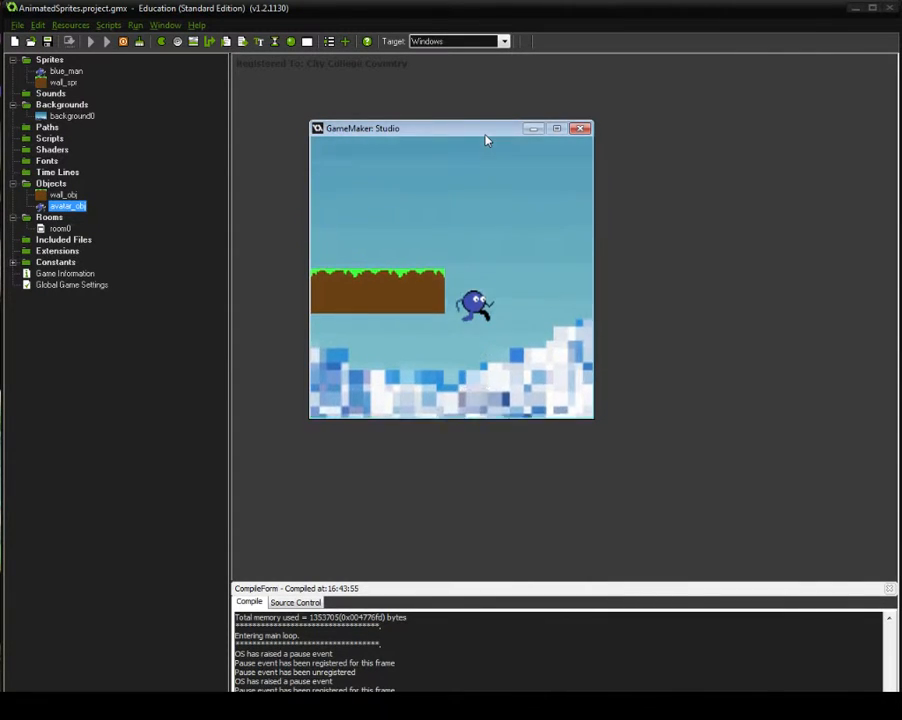
key(Left)
key(Right)
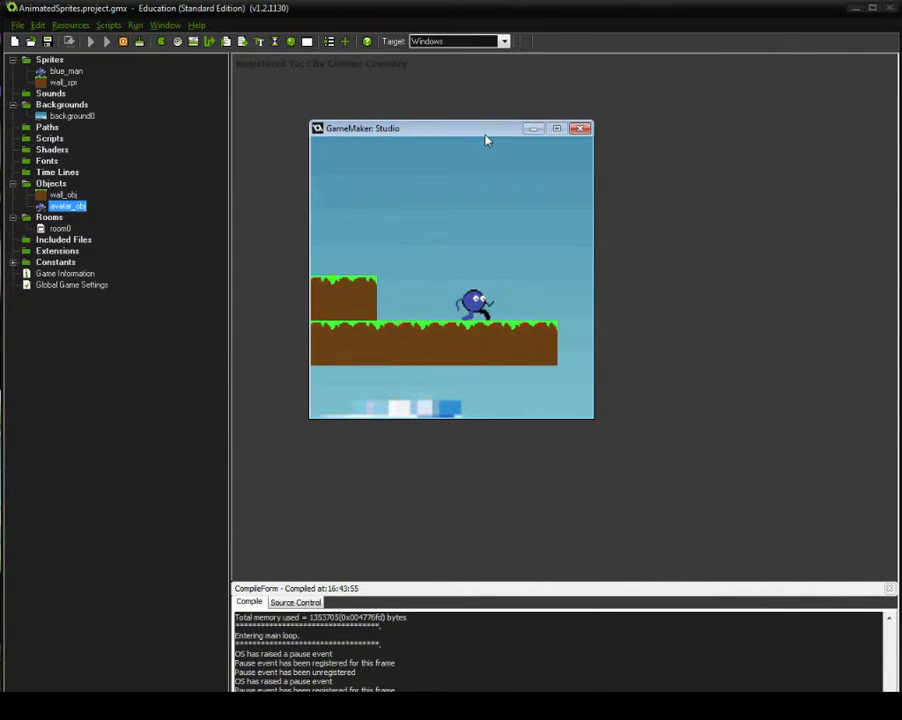
key(Left)
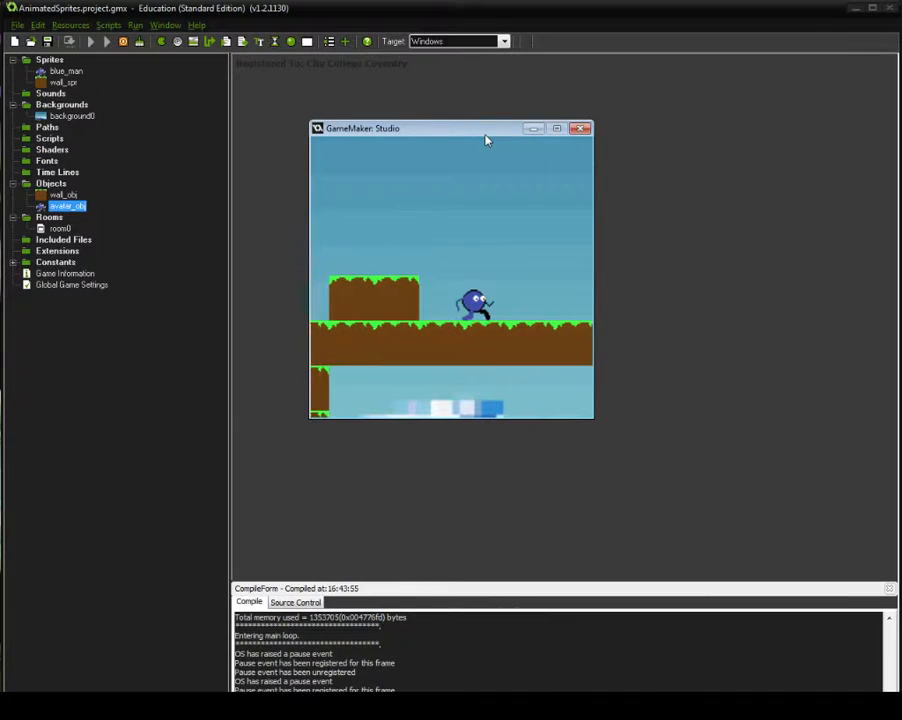
key(Right)
key(Left)
key(Right)
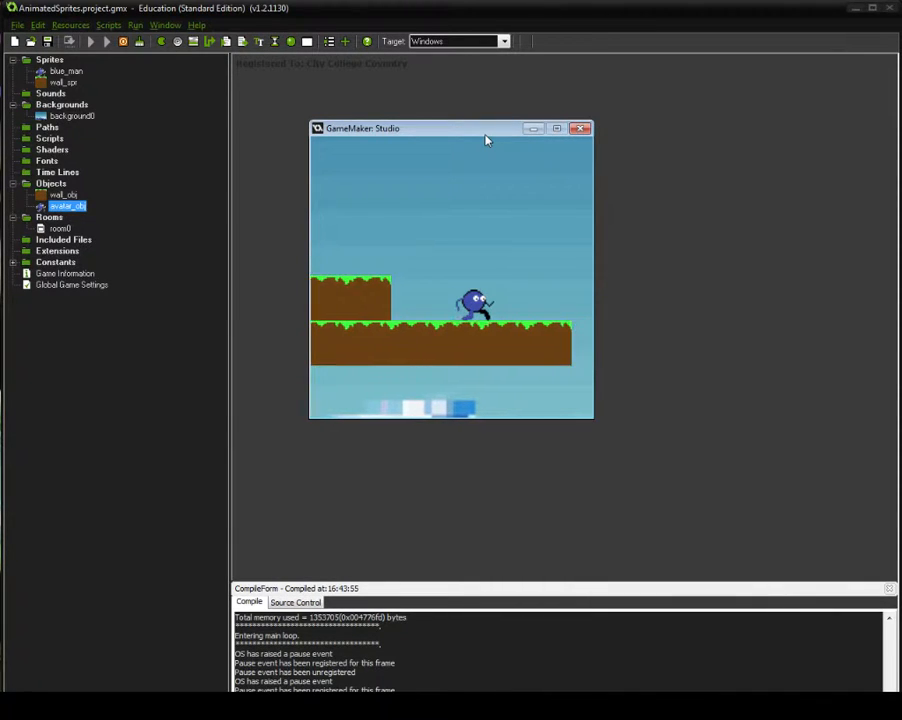
click(583, 131)
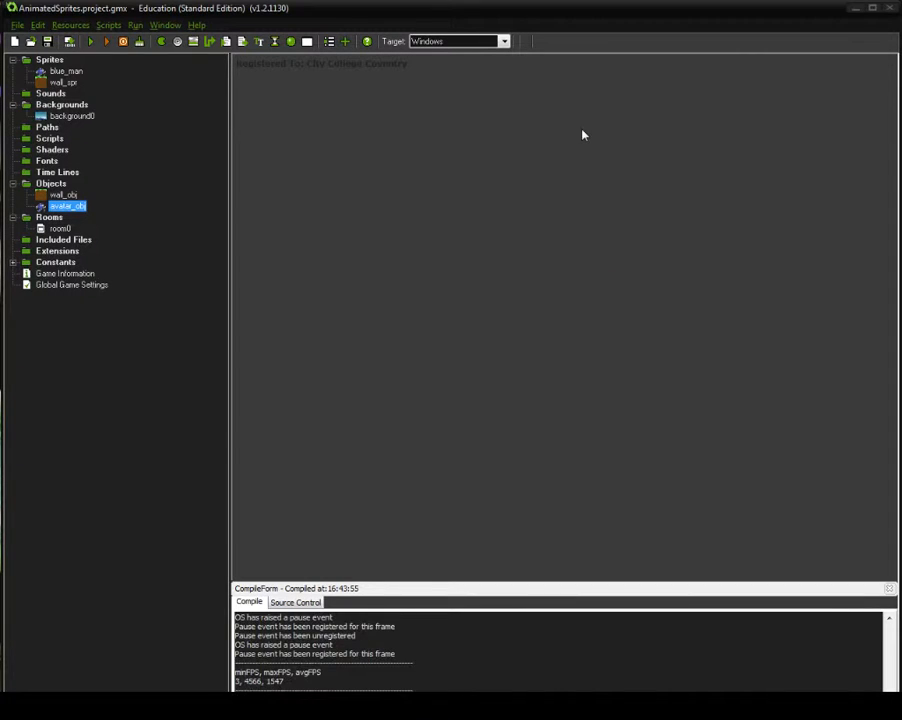
Open the blue_man sprite in the sprite editor and inspect its only frame at pixel level.
double_click(76, 78)
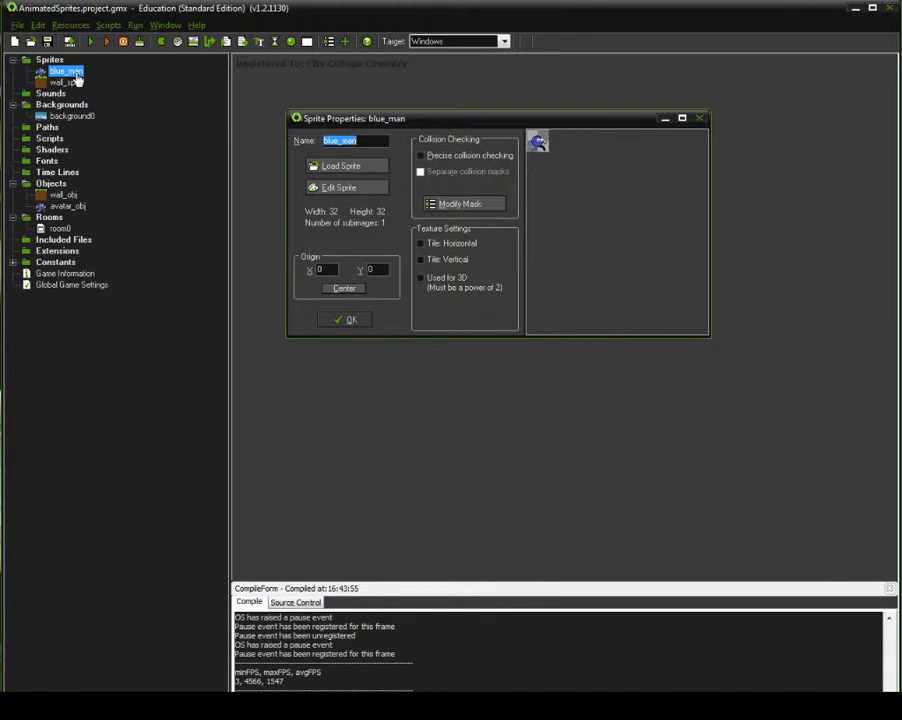
click(371, 191)
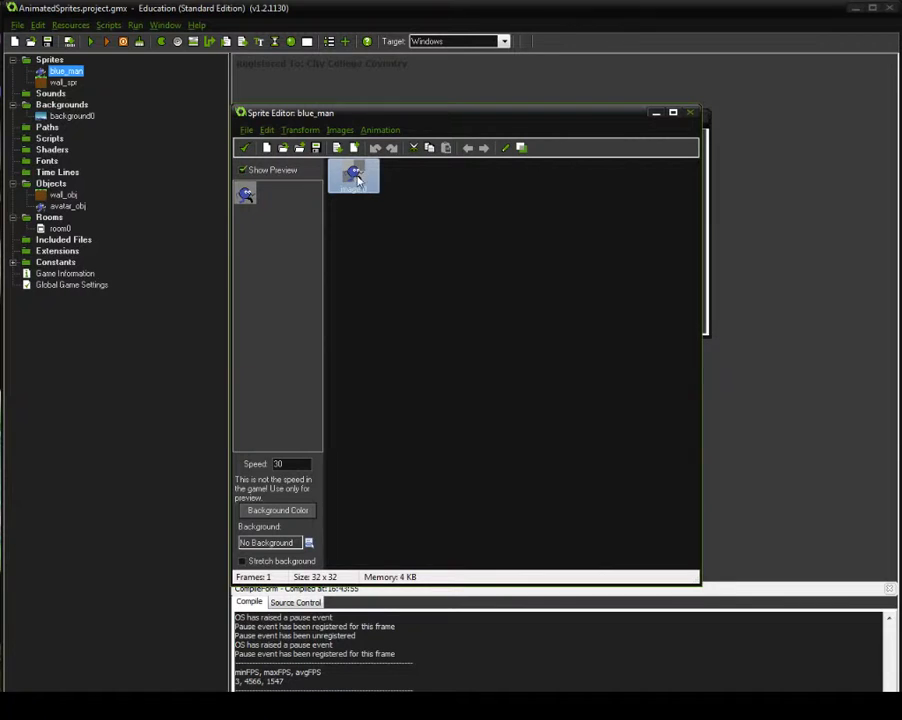
double_click(355, 177)
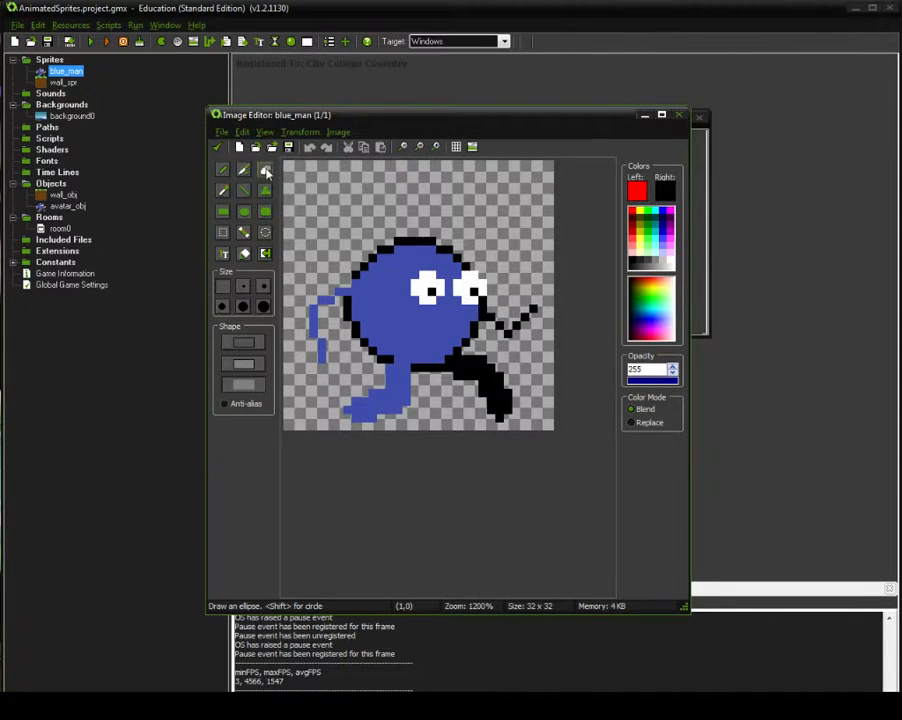
click(217, 147)
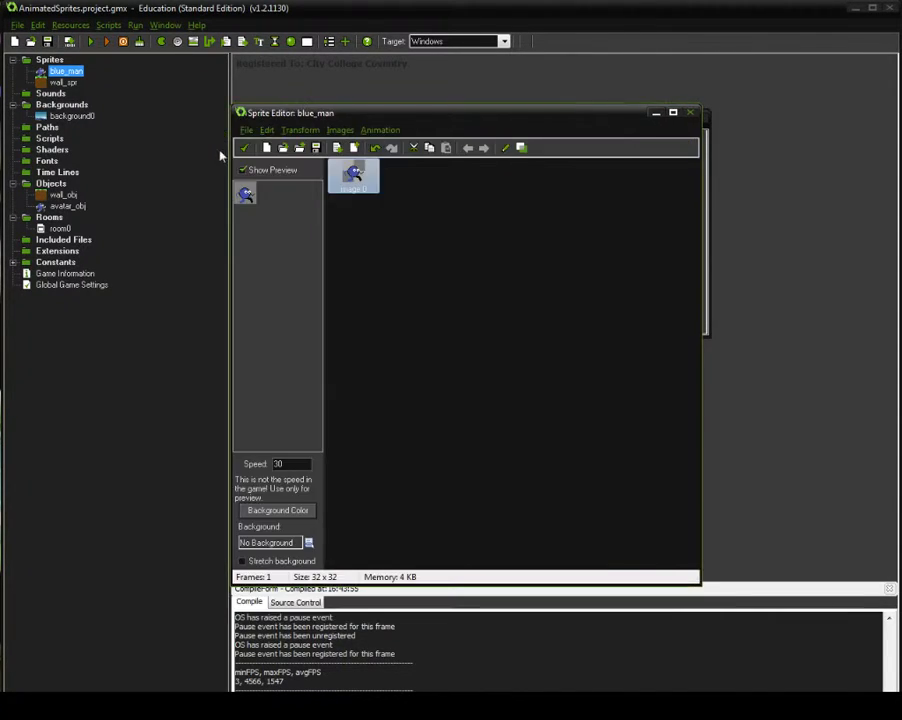
Copy frame image 0 of the blue_man sprite and paste it as a second frame.
click(362, 178)
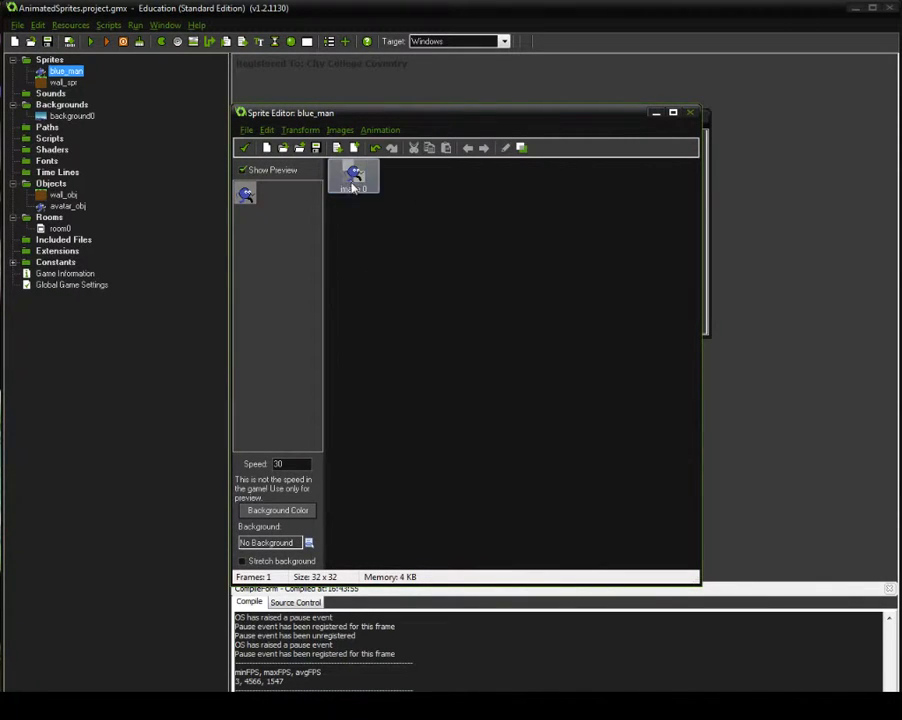
click(267, 130)
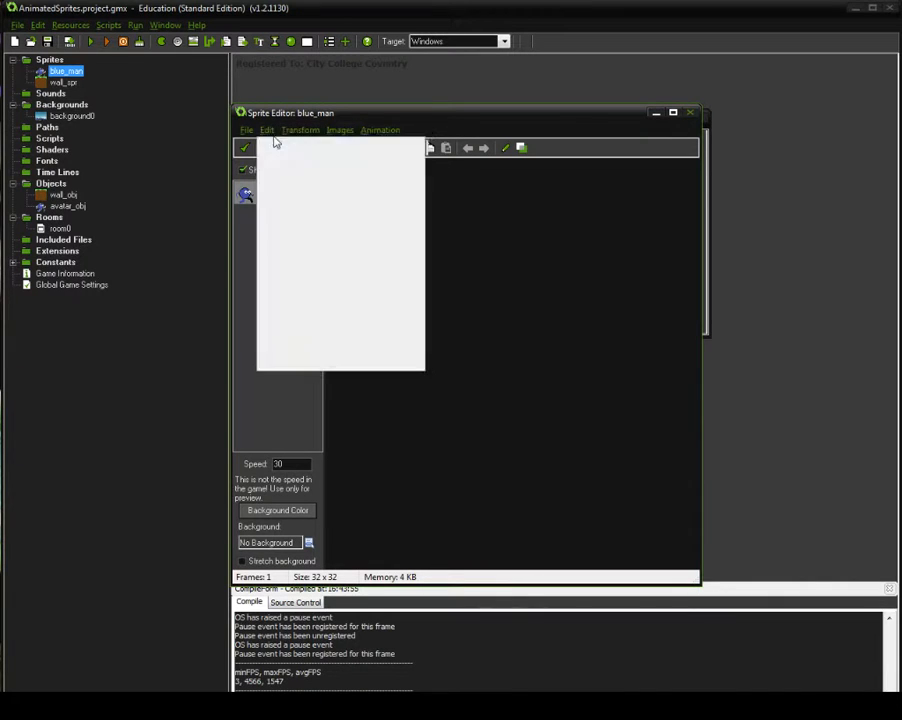
click(292, 199)
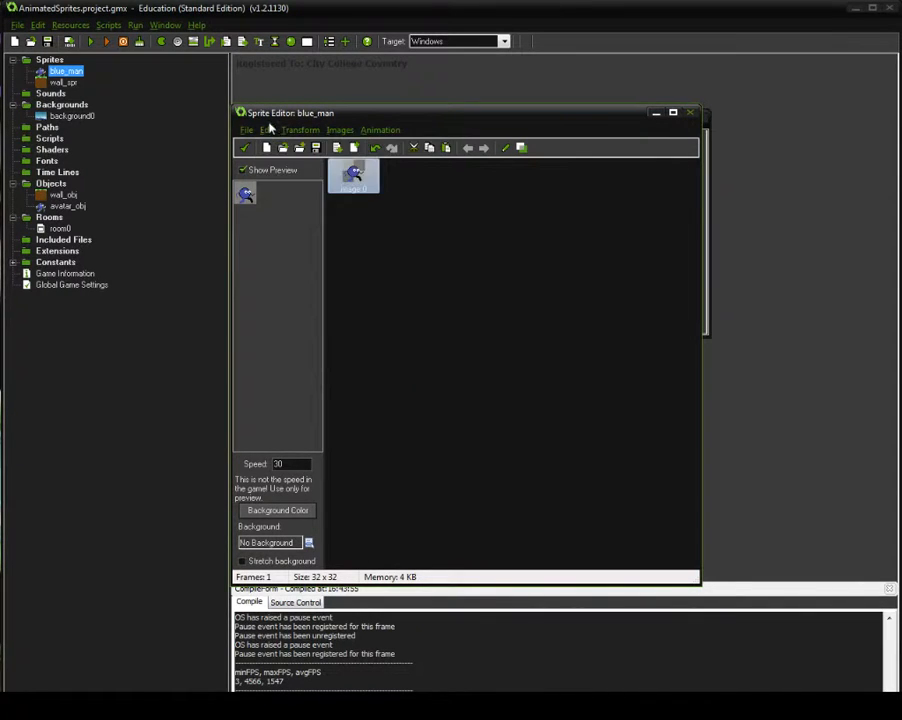
click(267, 130)
click(284, 215)
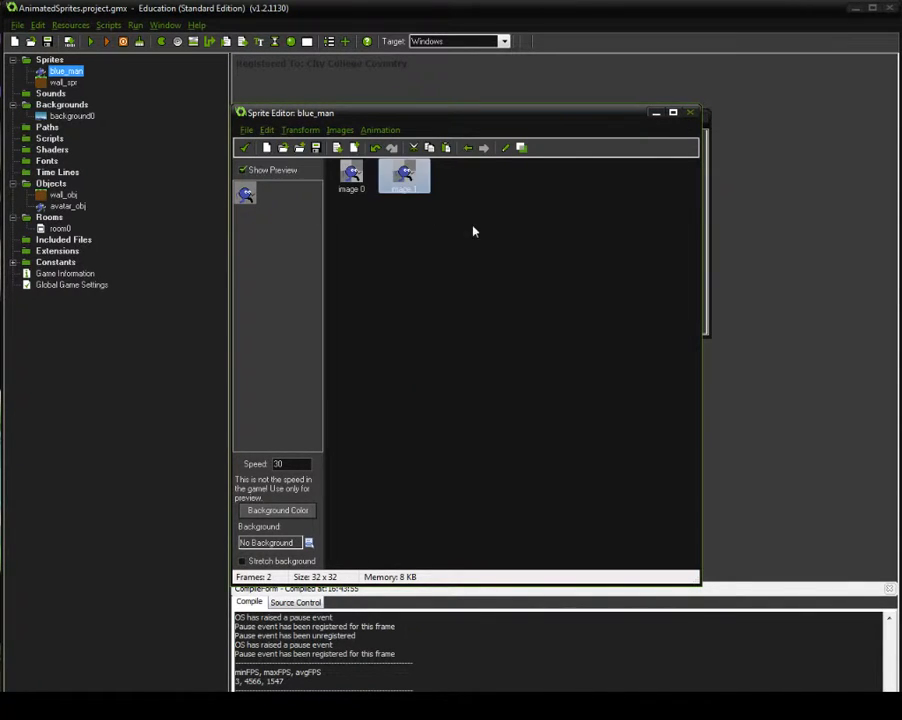
Open the second frame for editing and erase the figure's arms and legs, leaving only the round body.
click(352, 175)
double_click(402, 175)
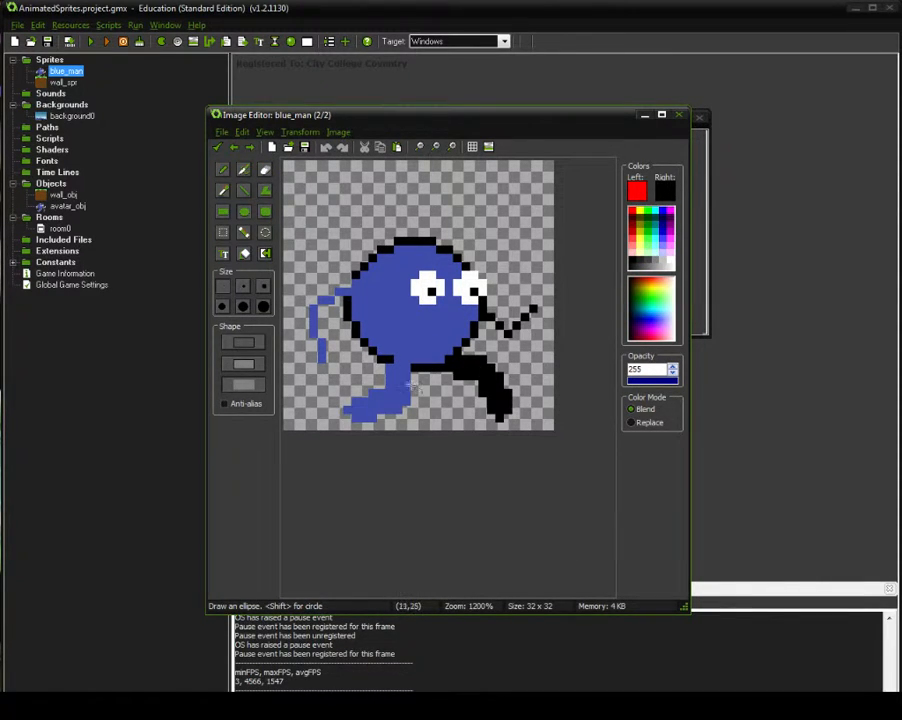
click(265, 169)
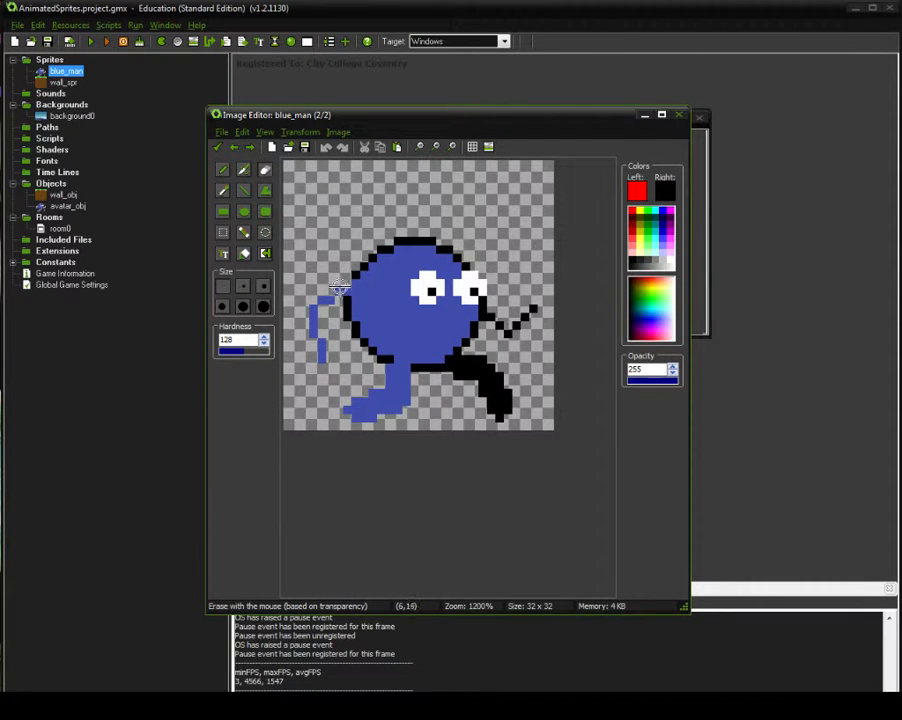
mouse_move(327, 298)
mouse_down()
mouse_move(312, 300)
mouse_move(318, 370)
mouse_move(412, 377)
mouse_move(340, 400)
mouse_move(410, 408)
mouse_move(346, 413)
mouse_move(480, 412)
mouse_move(505, 395)
mouse_move(501, 371)
mouse_move(436, 368)
mouse_move(487, 367)
mouse_move(490, 334)
mouse_move(524, 317)
mouse_move(490, 326)
mouse_move(501, 327)
mouse_up()
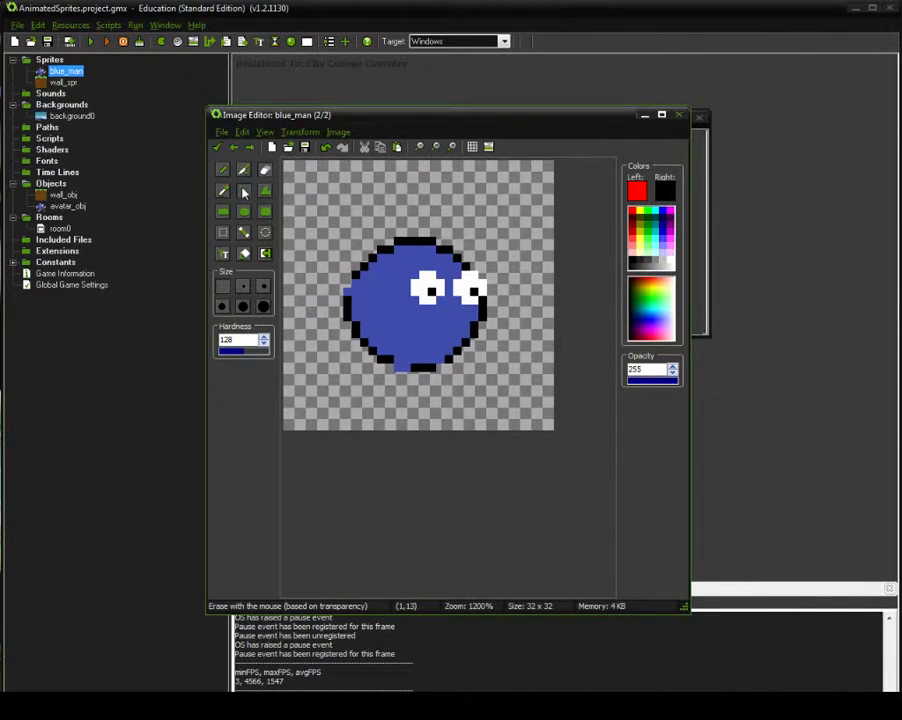
Draw downward-hanging arms with the line tool, the rear one in blue sampled from the body and the front one in black.
click(244, 193)
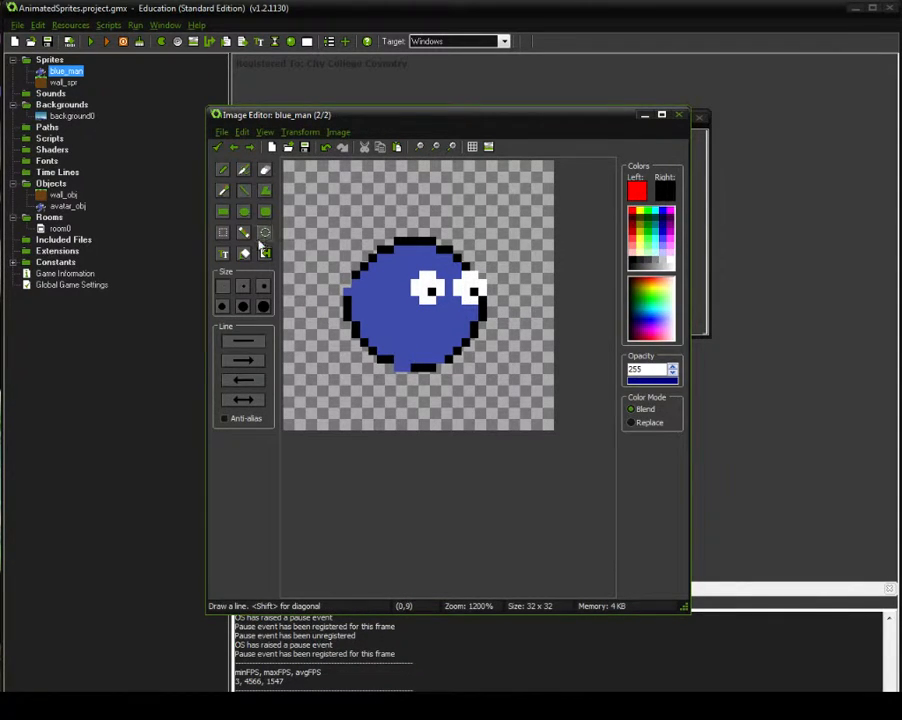
click(243, 172)
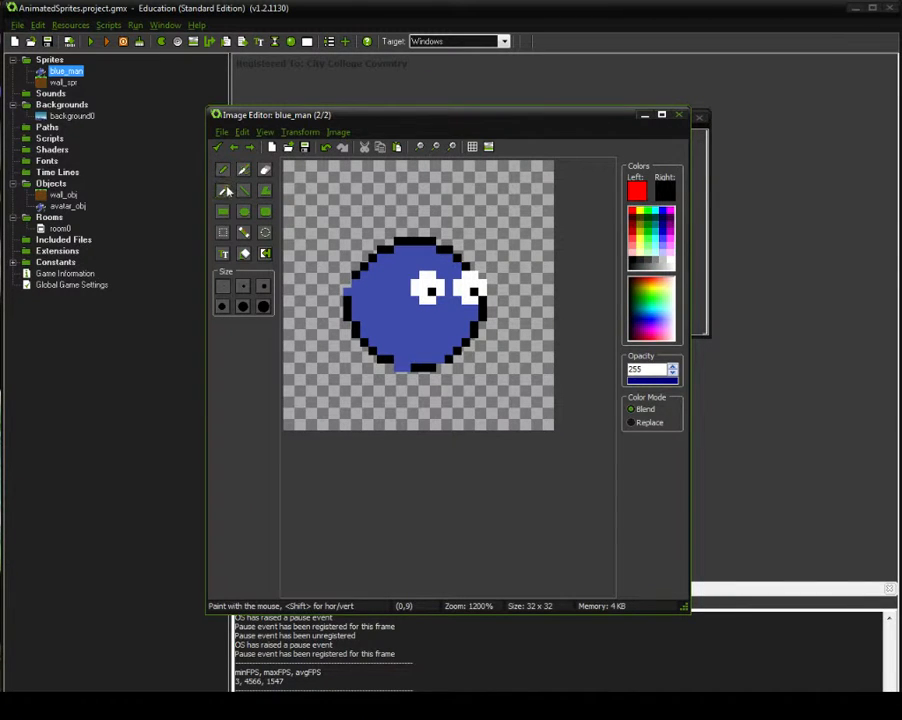
click(223, 191)
click(375, 300)
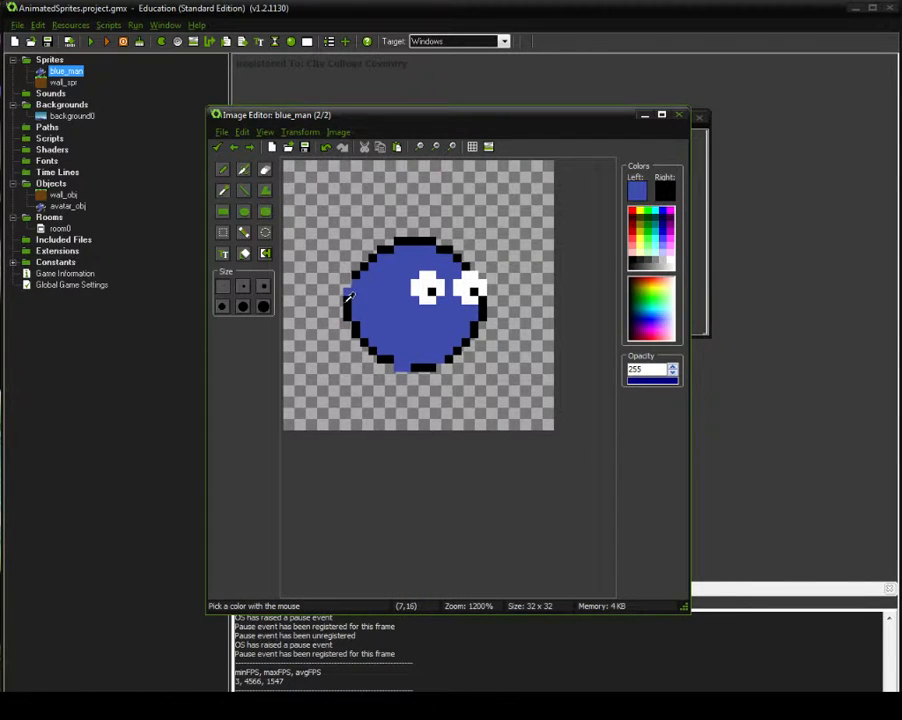
click(244, 193)
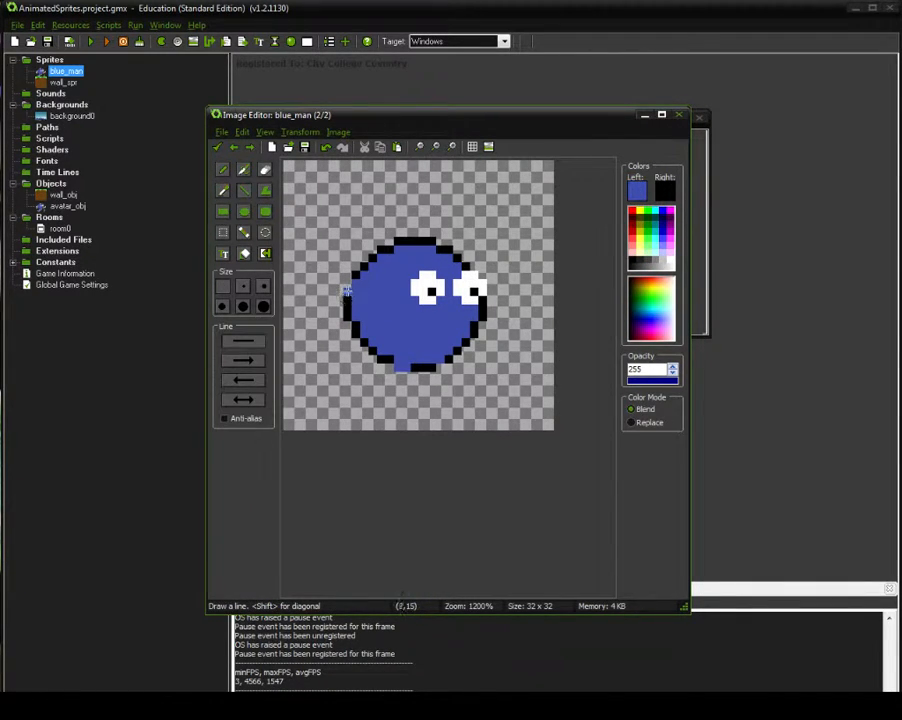
mouse_move(345, 290)
mouse_down()
mouse_move(328, 340)
mouse_move(356, 377)
mouse_up()
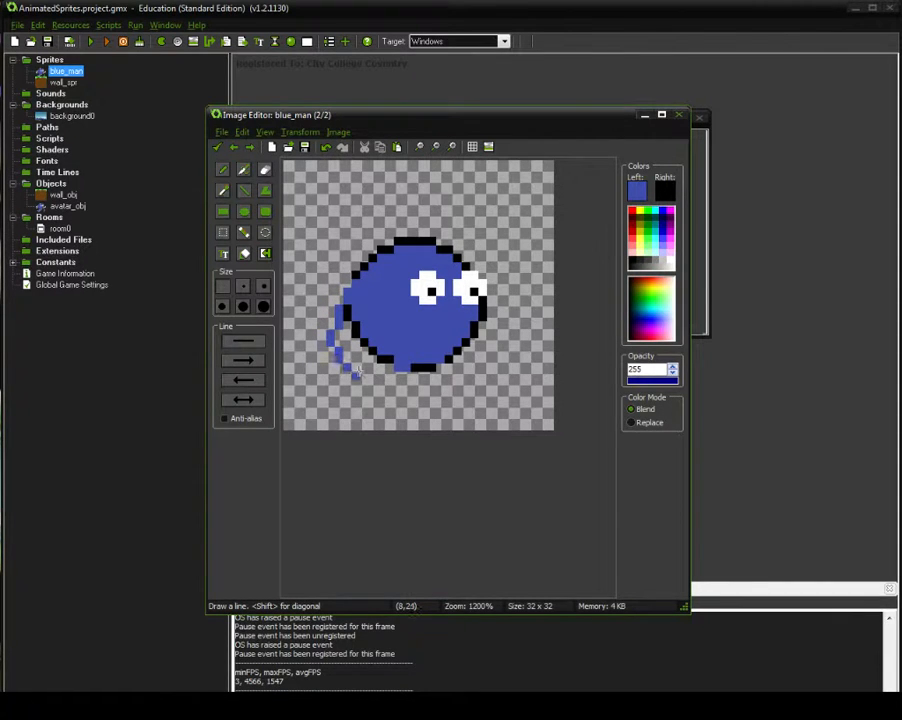
mouse_move(478, 318)
right_down()
mouse_move(481, 362)
mouse_move(500, 369)
right_up()
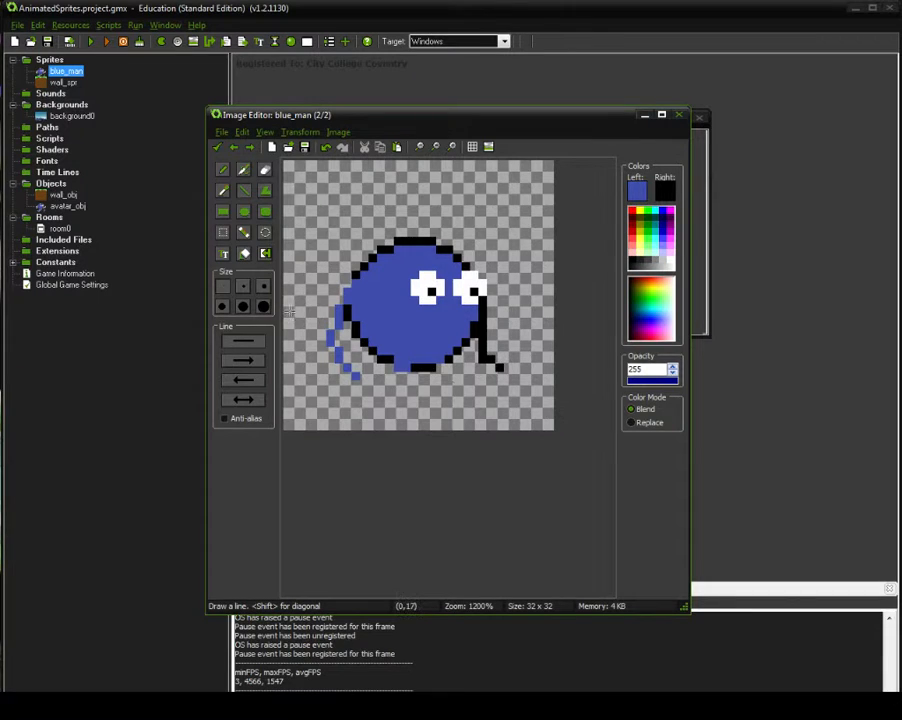
Draw a blue leg reaching forward below the body and shape its foot, erasing misplaced pixels.
mouse_move(404, 364)
mouse_down()
mouse_move(414, 381)
mouse_move(397, 388)
mouse_move(414, 384)
mouse_move(380, 392)
mouse_move(399, 392)
mouse_move(399, 400)
mouse_up()
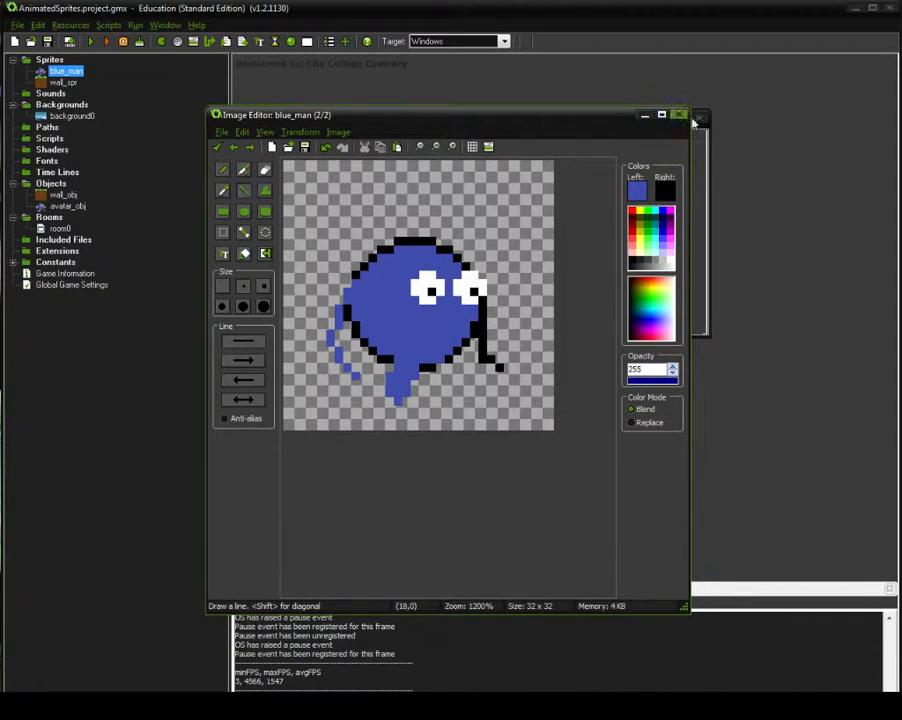
drag(491, 125, 557, 111)
click(348, 153)
mouse_move(482, 380)
mouse_down()
mouse_move(484, 362)
mouse_move(464, 368)
mouse_move(523, 374)
mouse_move(506, 398)
mouse_move(523, 393)
mouse_up()
click(327, 174)
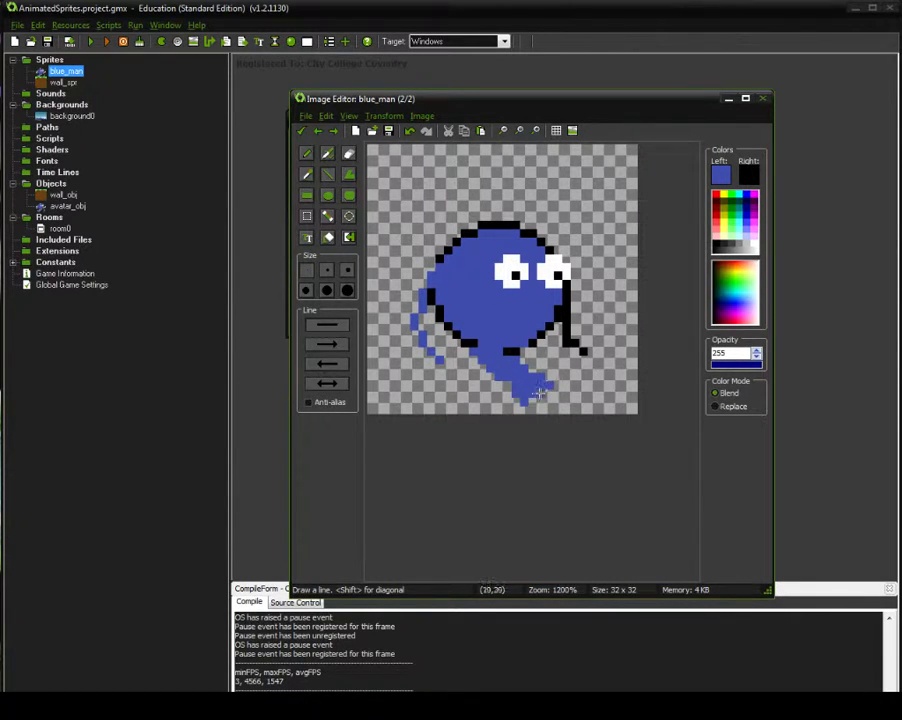
drag(534, 398, 513, 399)
click(348, 152)
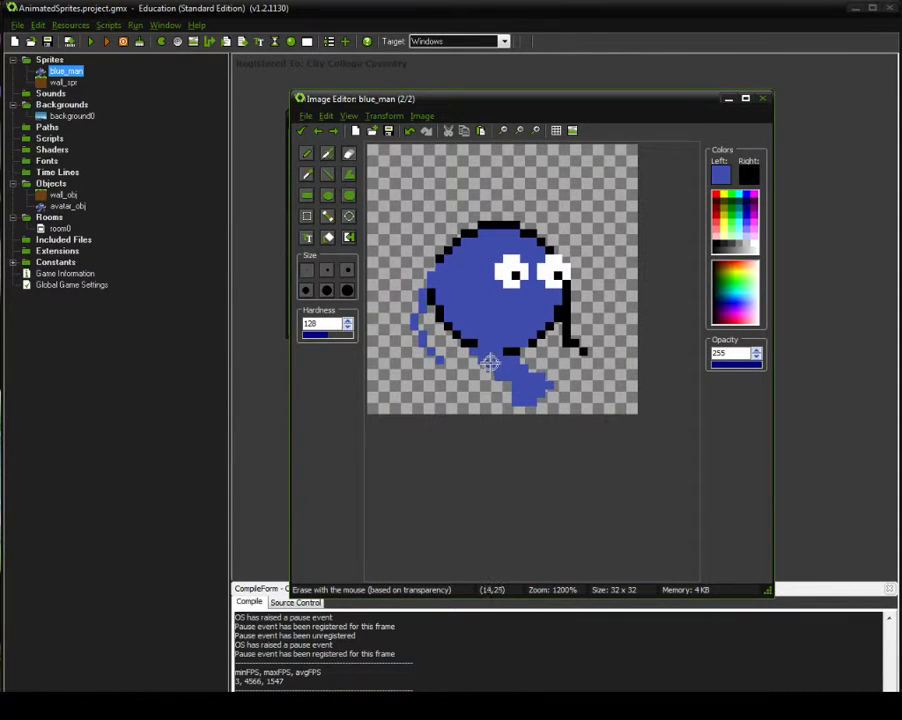
Draw a black leg with a foot stretching backward below the body, and save the edited second frame.
click(327, 174)
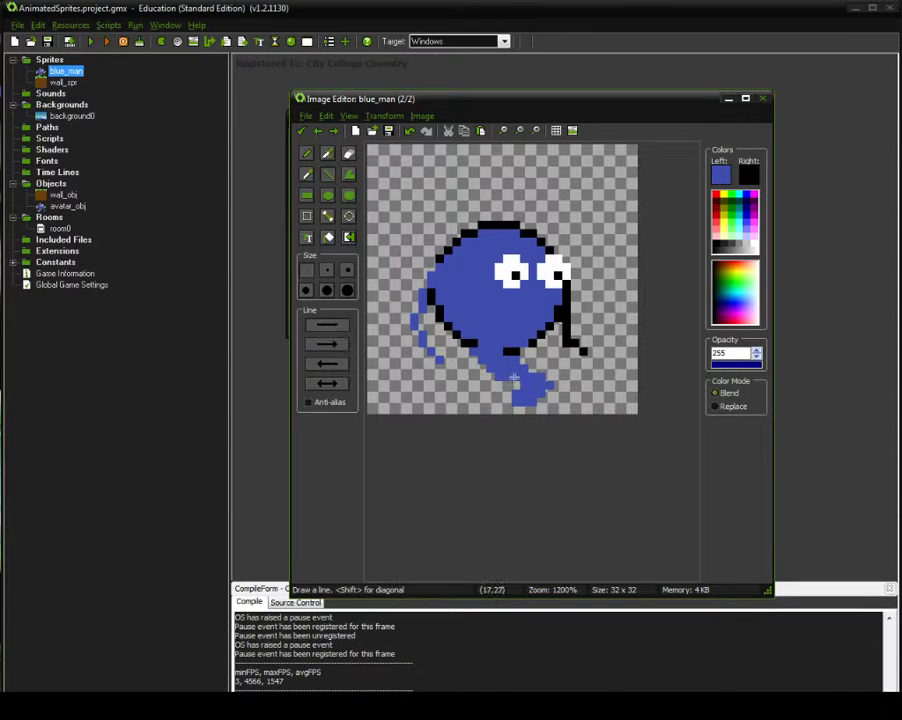
mouse_move(480, 367)
right_down()
mouse_move(473, 384)
mouse_move(473, 360)
mouse_move(457, 383)
mouse_move(456, 392)
mouse_move(473, 393)
mouse_move(421, 386)
right_up()
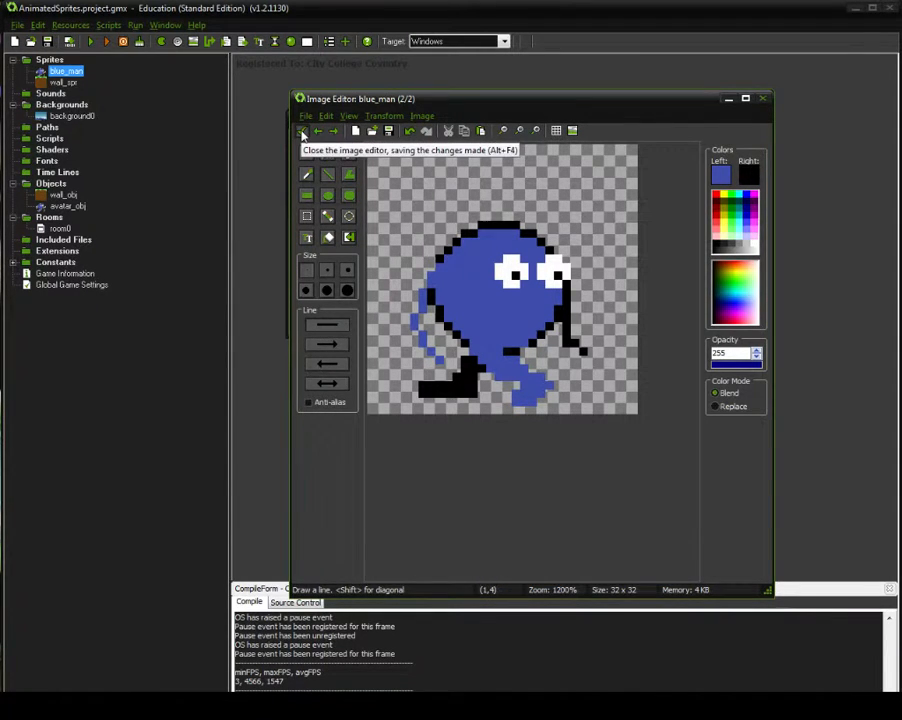
click(303, 133)
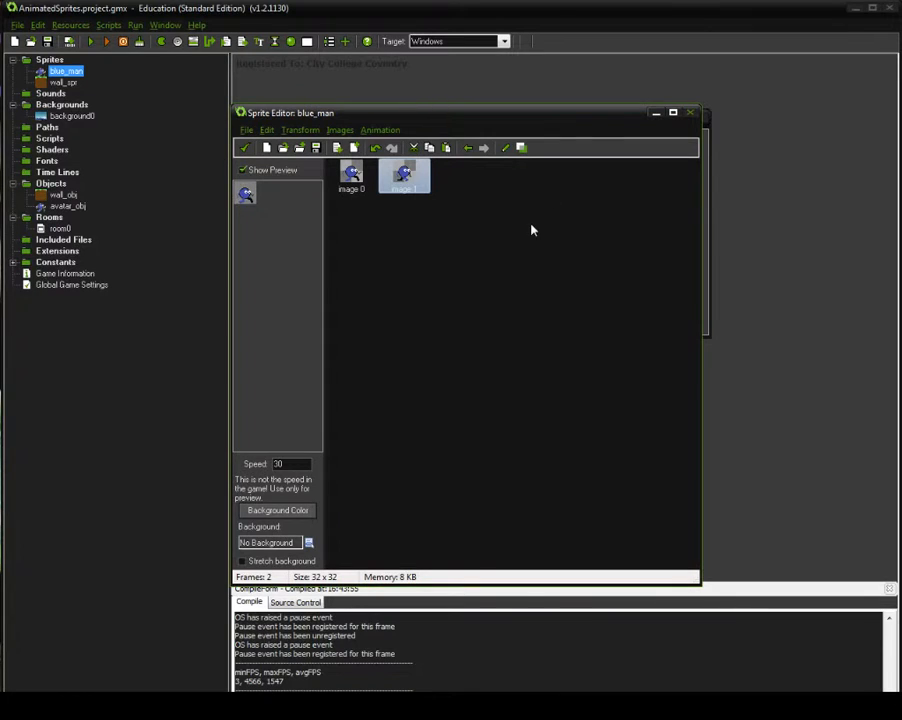
Check the two-frame preview and stretch the blue_man animation to 15 frames.
click(255, 172)
click(244, 171)
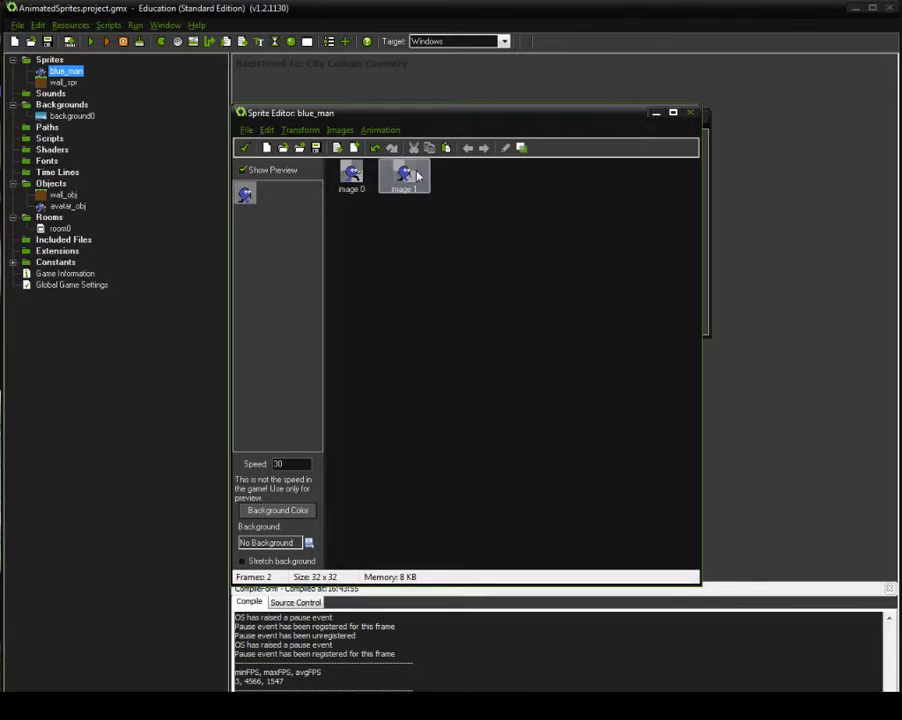
click(379, 130)
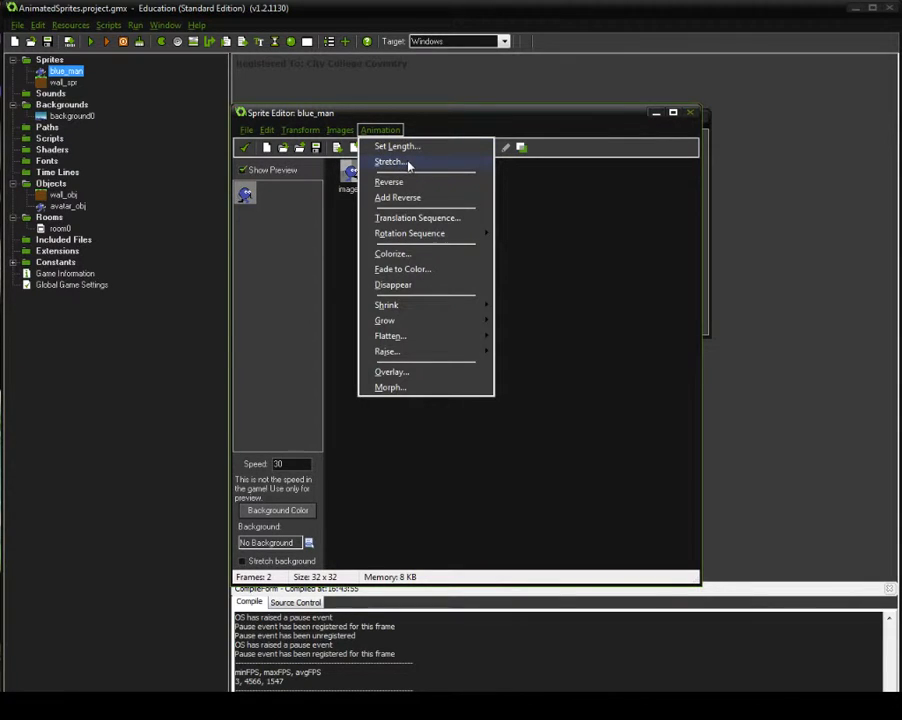
click(400, 161)
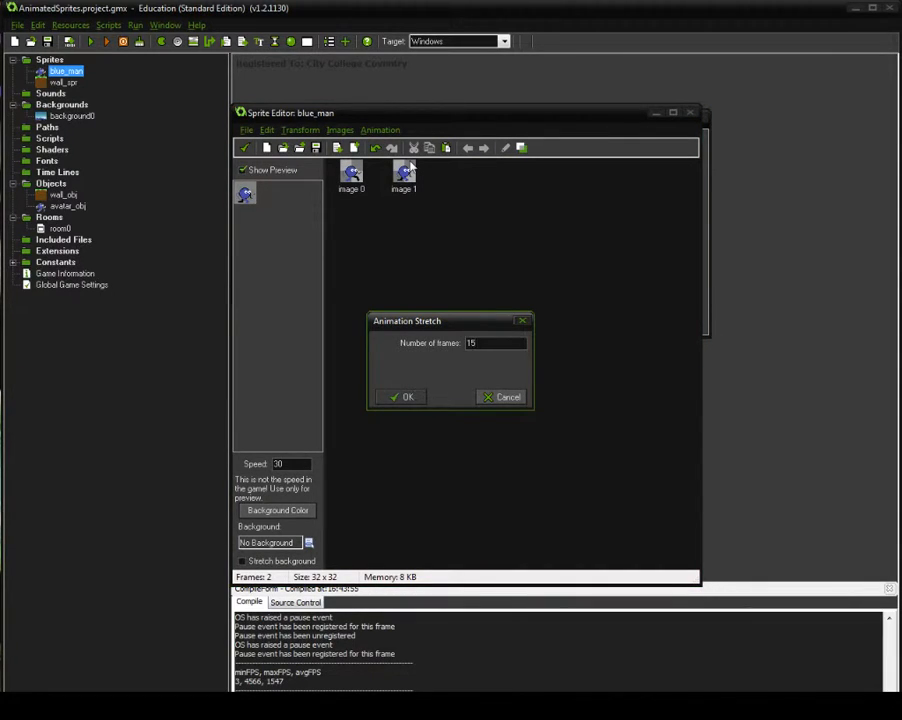
key(Return)
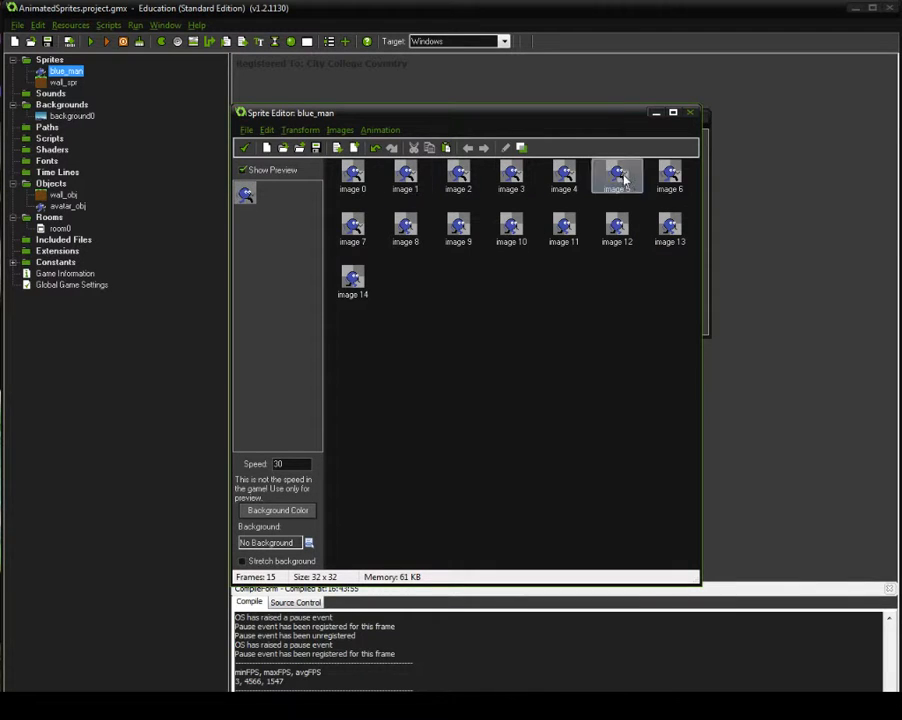
Accept the stretched animation, centre the blue_man sprite's origin at 16, 16, and confirm the sprite's properties.
click(245, 149)
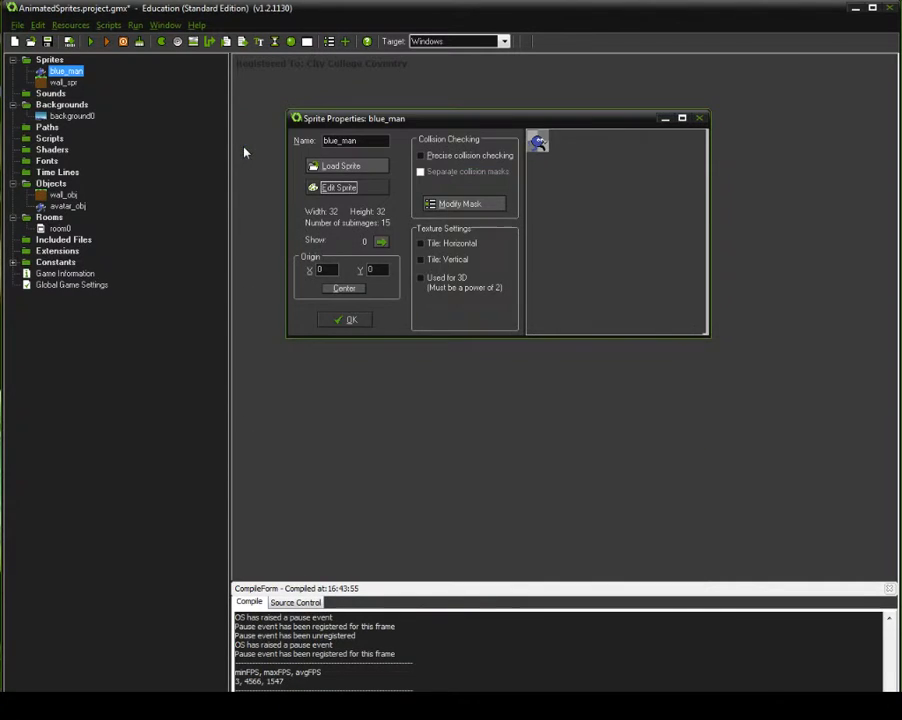
click(345, 289)
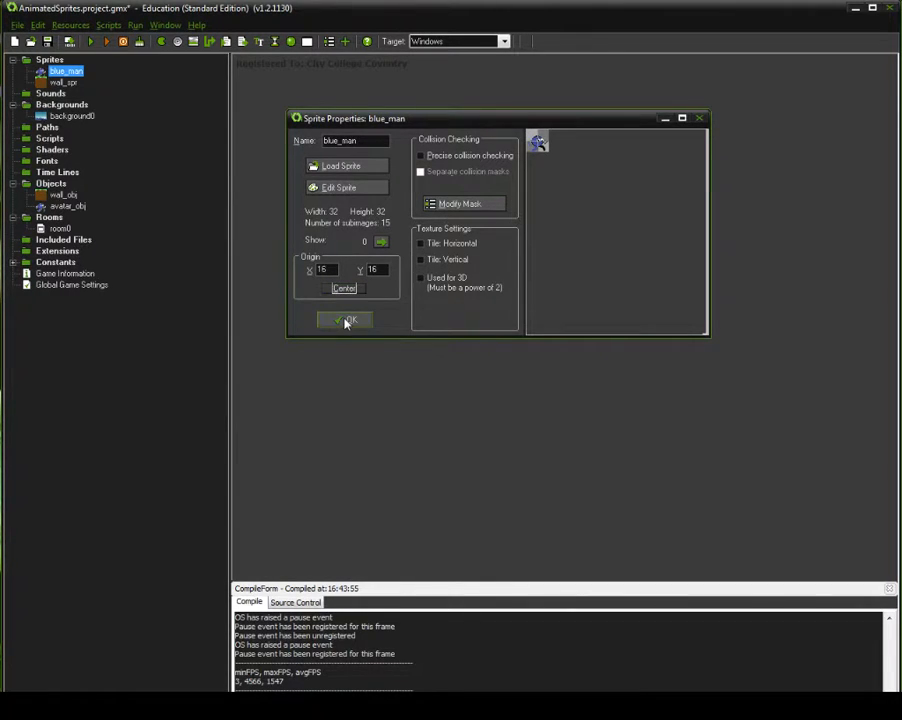
click(346, 321)
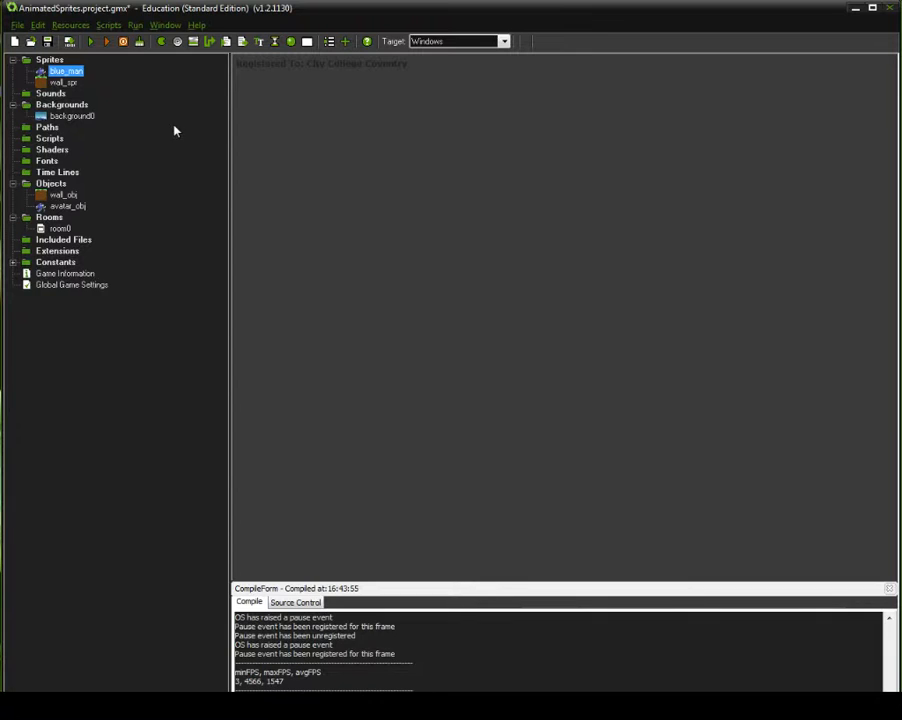
Duplicate the blue_man sprite and name the copy blue_man_standing.
right_click(68, 75)
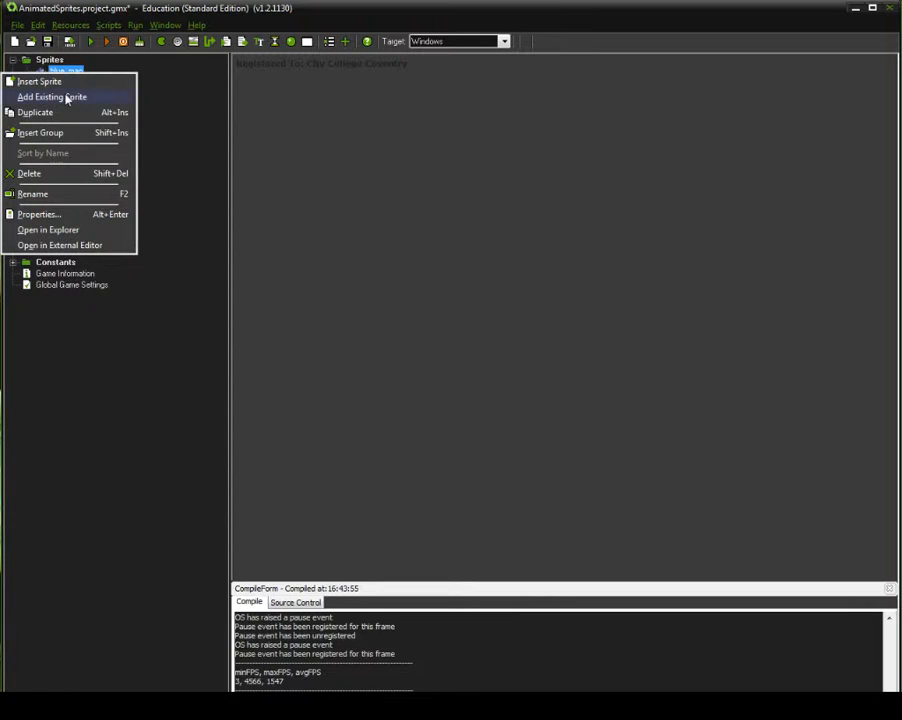
click(66, 120)
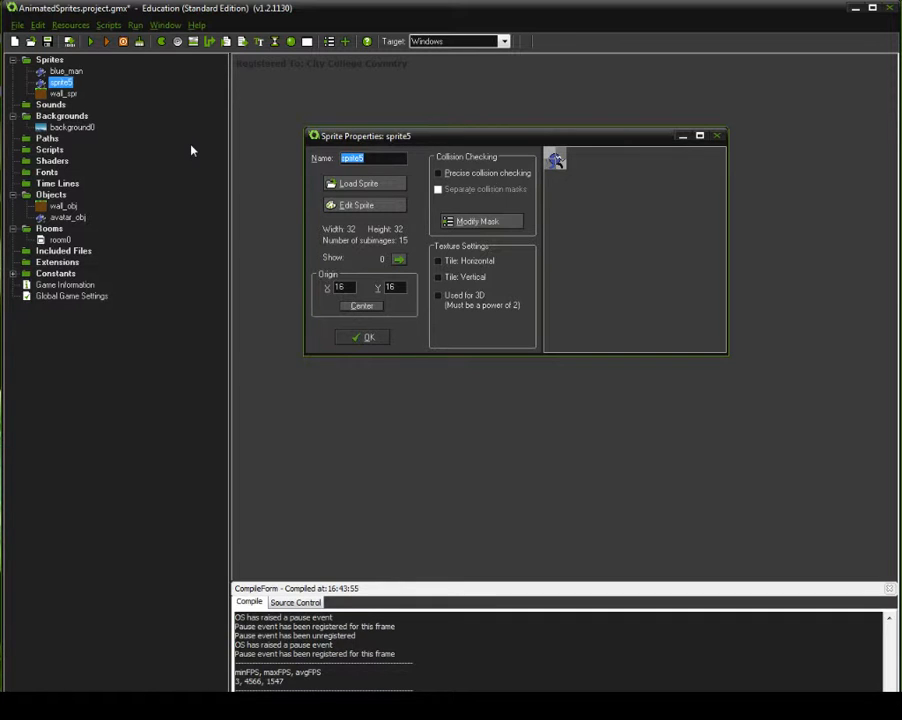
text(blue_man_)
text(sy)
text(an)
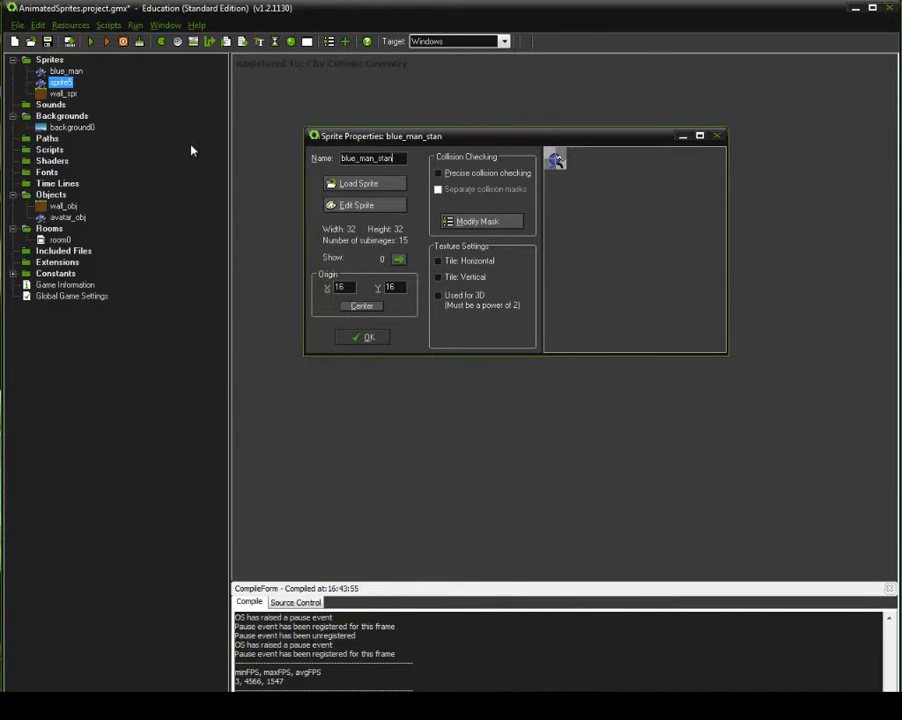
text(ding)
Open the duplicated sprite's frames for editing and stretch its animation down to 1 frame.
click(350, 205)
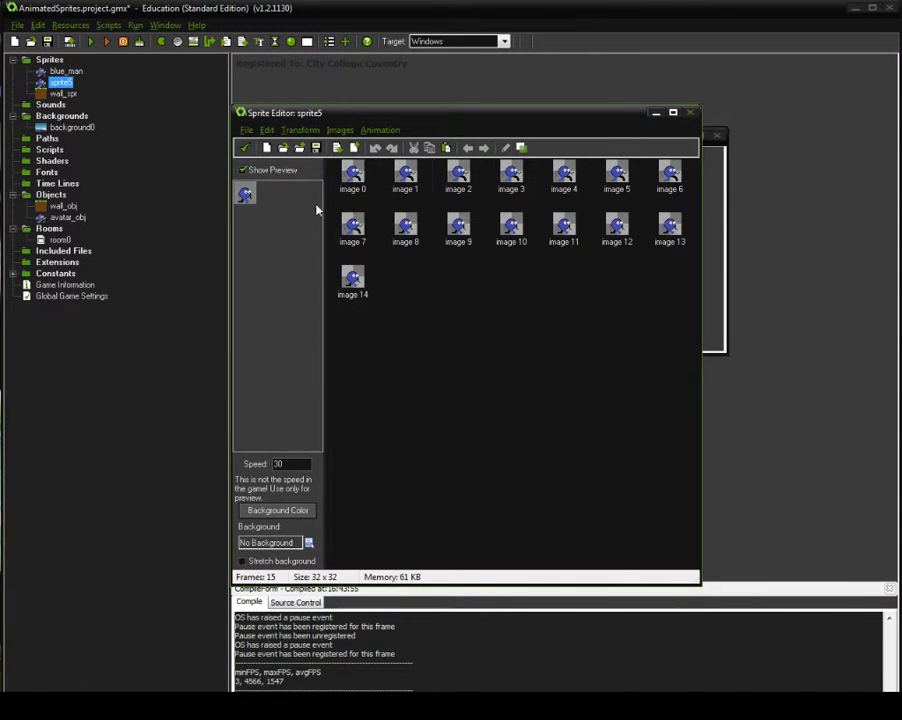
click(400, 170)
click(378, 131)
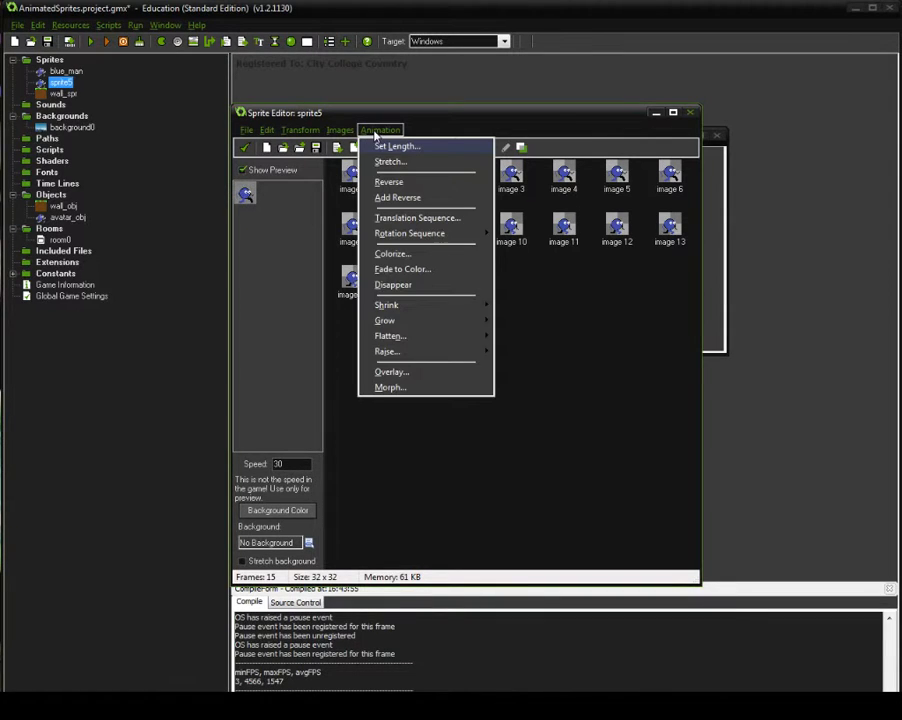
click(385, 161)
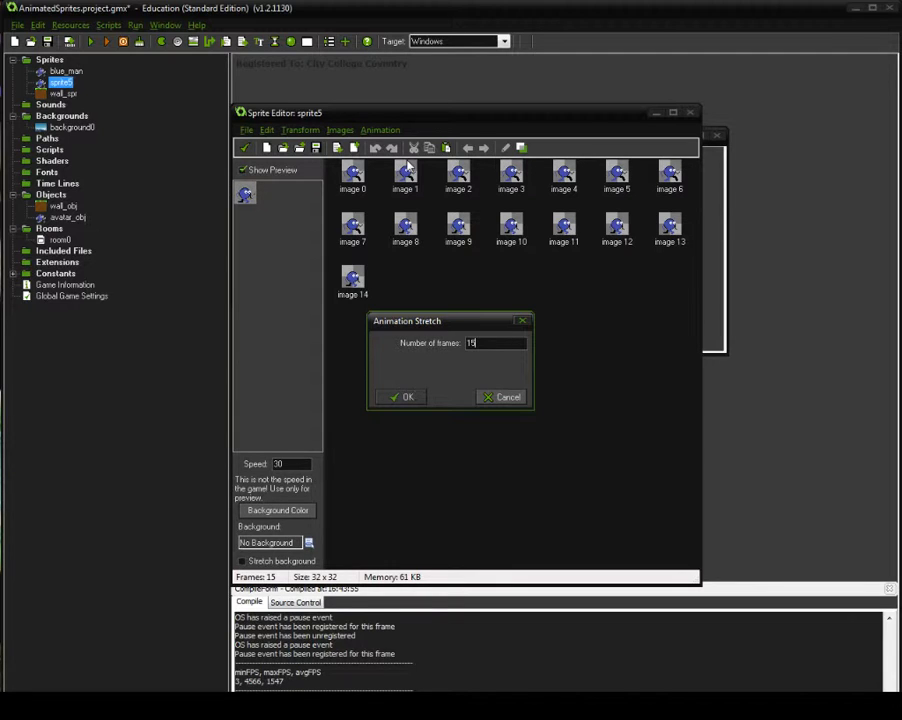
key(BackSpace)
key(Return)
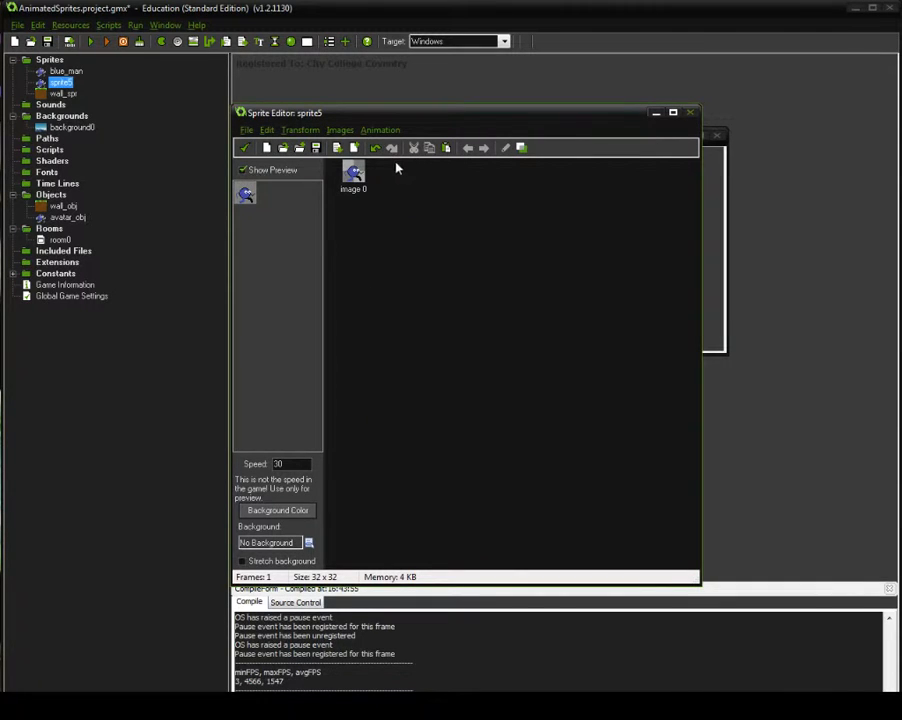
Open the remaining frame for editing and erase the blue foot, the black leg and most of both arms.
double_click(353, 173)
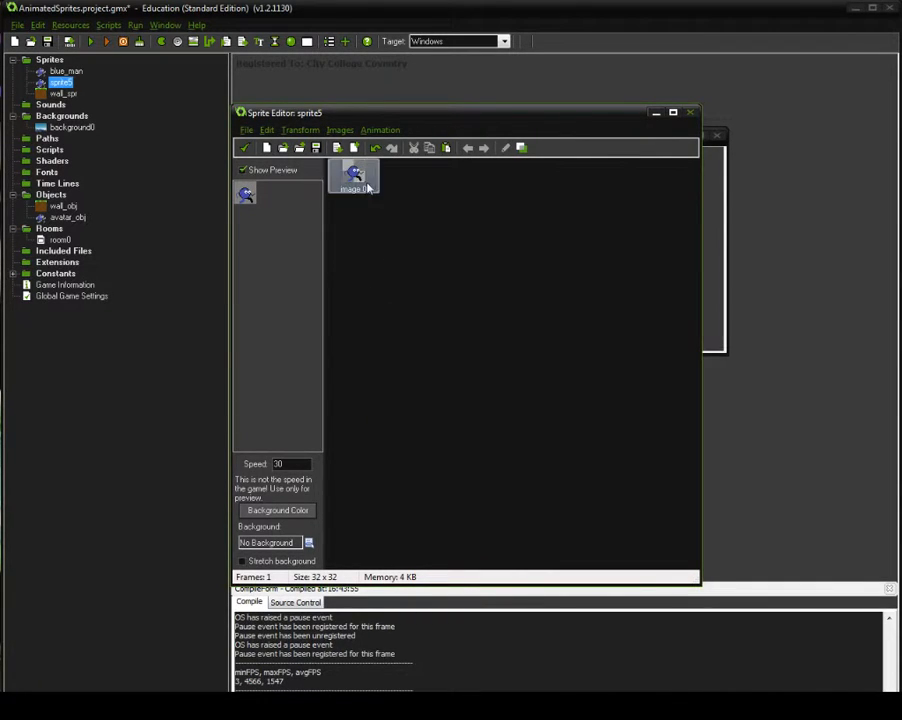
scroll(370, 180, up, 1)
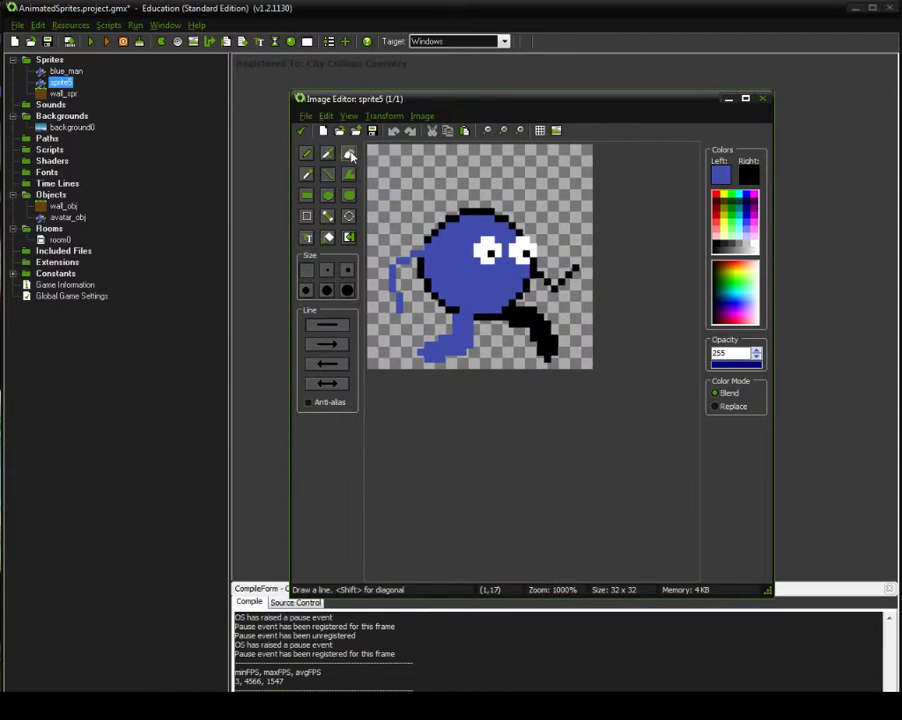
click(348, 153)
mouse_move(456, 338)
mouse_down()
mouse_move(441, 358)
mouse_move(441, 344)
mouse_move(427, 336)
mouse_move(420, 343)
mouse_up()
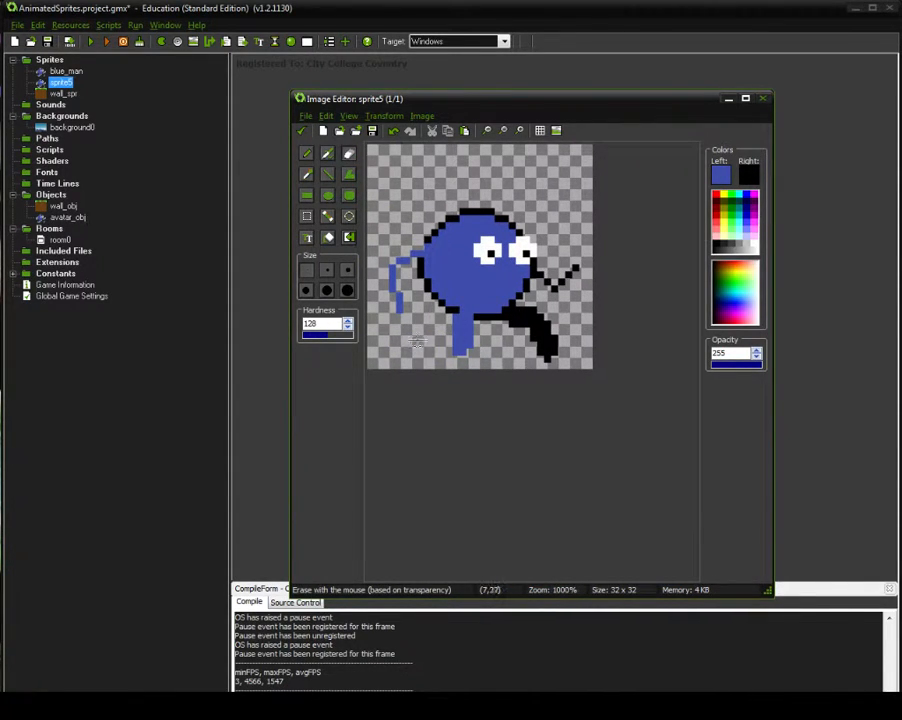
mouse_move(519, 315)
mouse_down()
mouse_move(530, 344)
mouse_move(548, 350)
mouse_move(539, 314)
mouse_move(574, 268)
mouse_up()
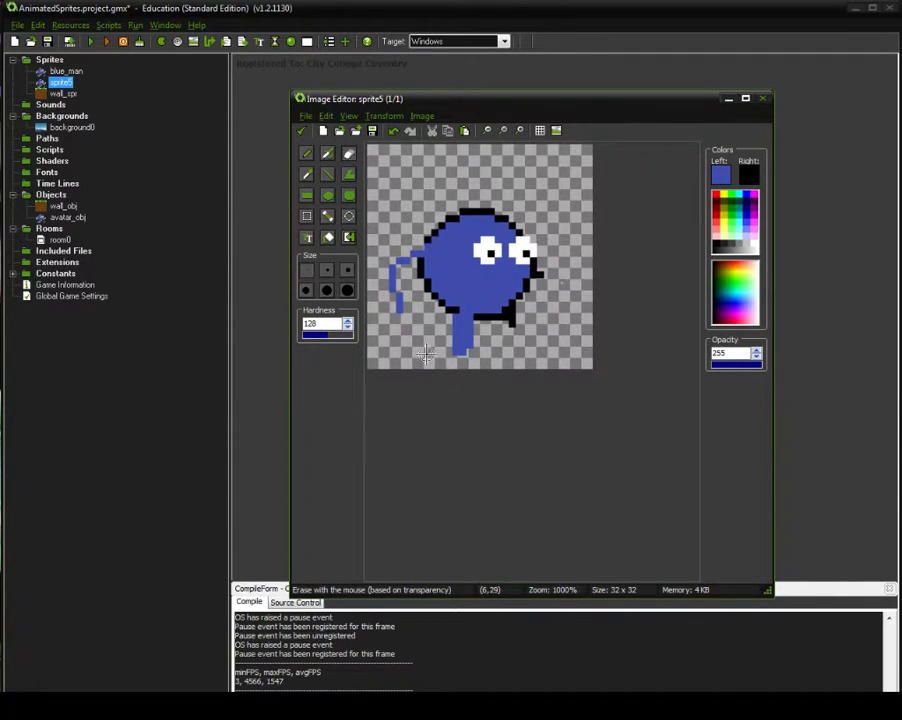
drag(406, 266, 392, 284)
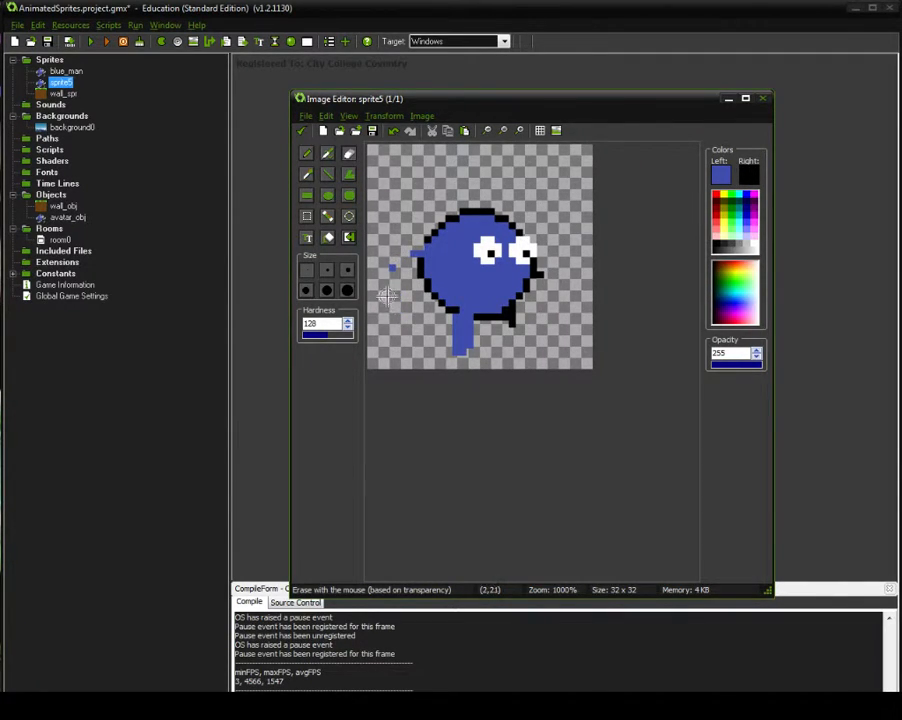
Draw straight vertical legs below the body with the line tool, one blue and one black, and erase leftover pixels.
click(329, 176)
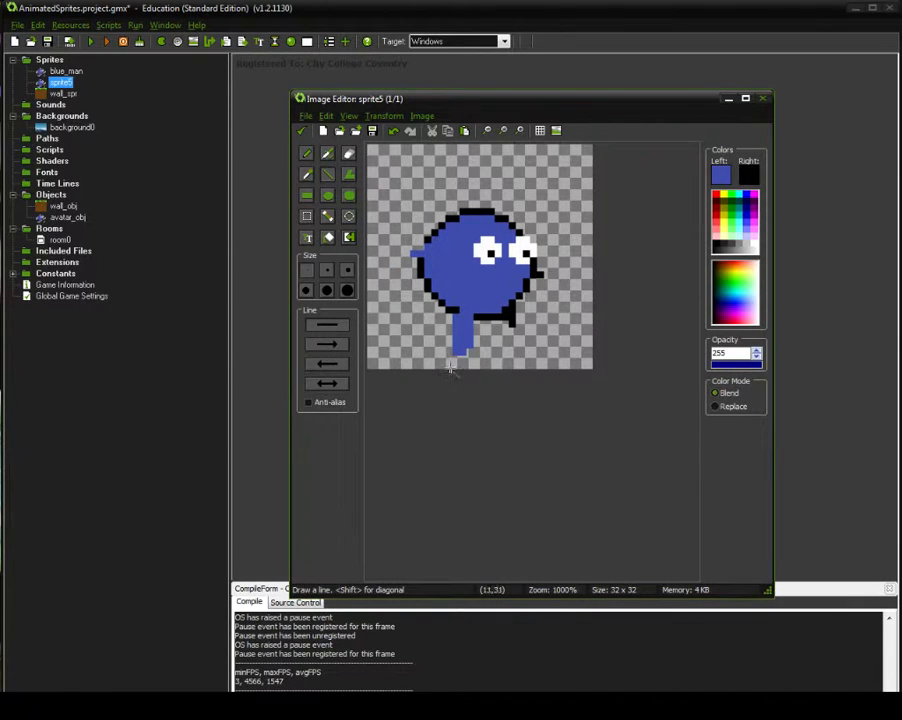
drag(458, 356, 468, 358)
mouse_move(491, 320)
right_down()
mouse_move(489, 359)
mouse_move(497, 321)
mouse_move(501, 356)
right_up()
click(348, 153)
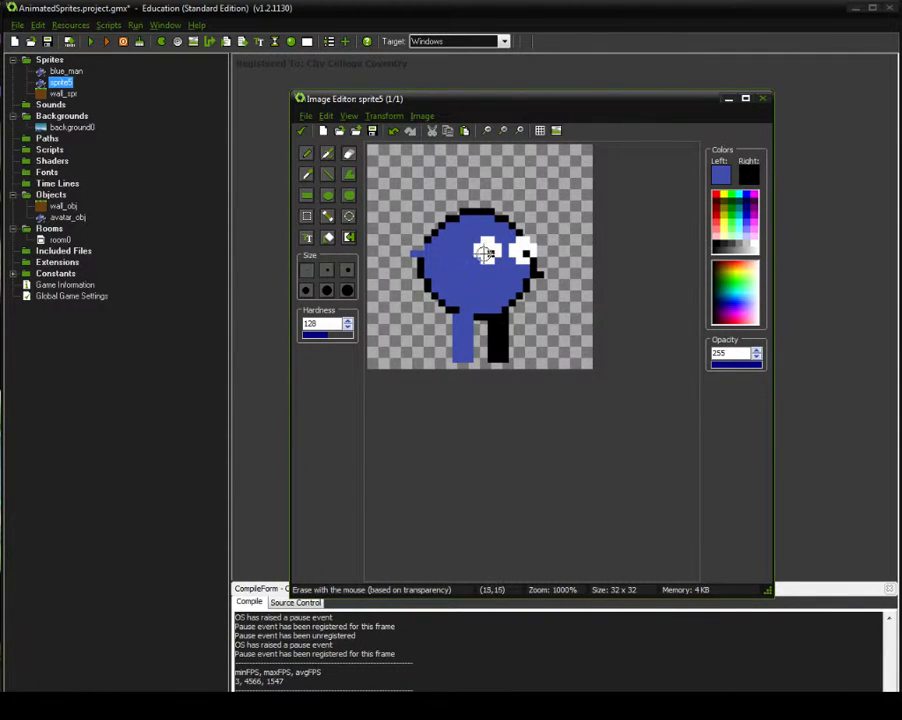
Draw straight hanging arms, blue behind the body and black in front, and save the edited standing frame.
click(327, 175)
drag(412, 255, 412, 308)
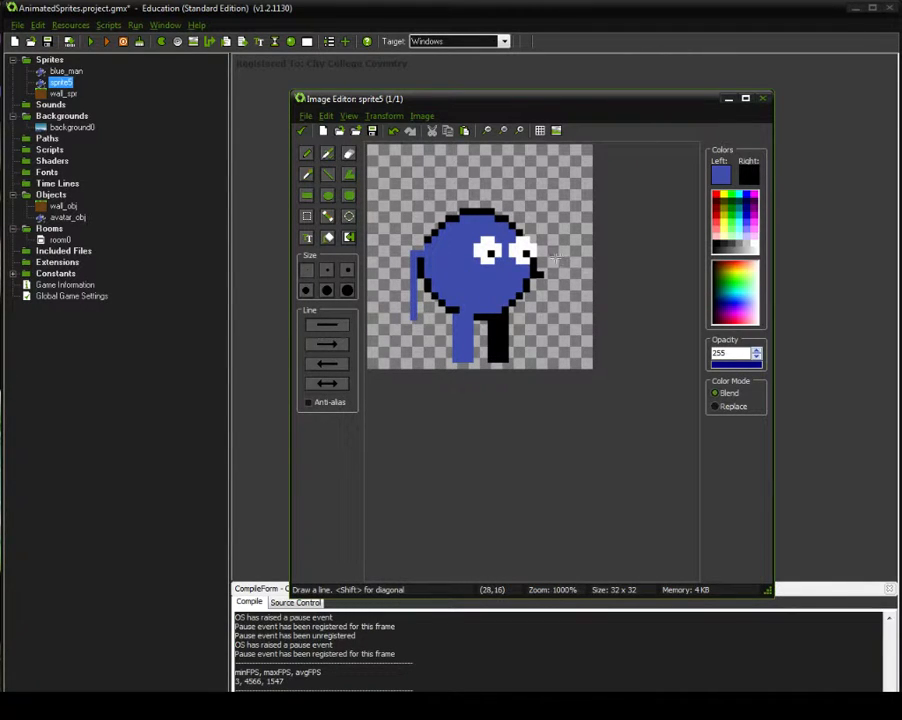
drag(539, 262, 539, 316)
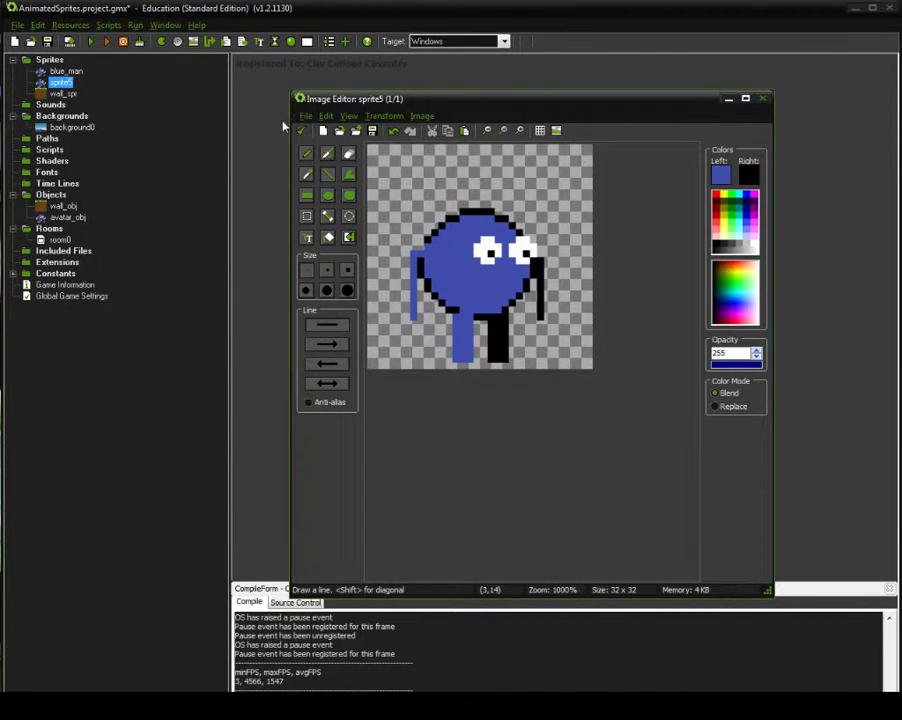
click(303, 132)
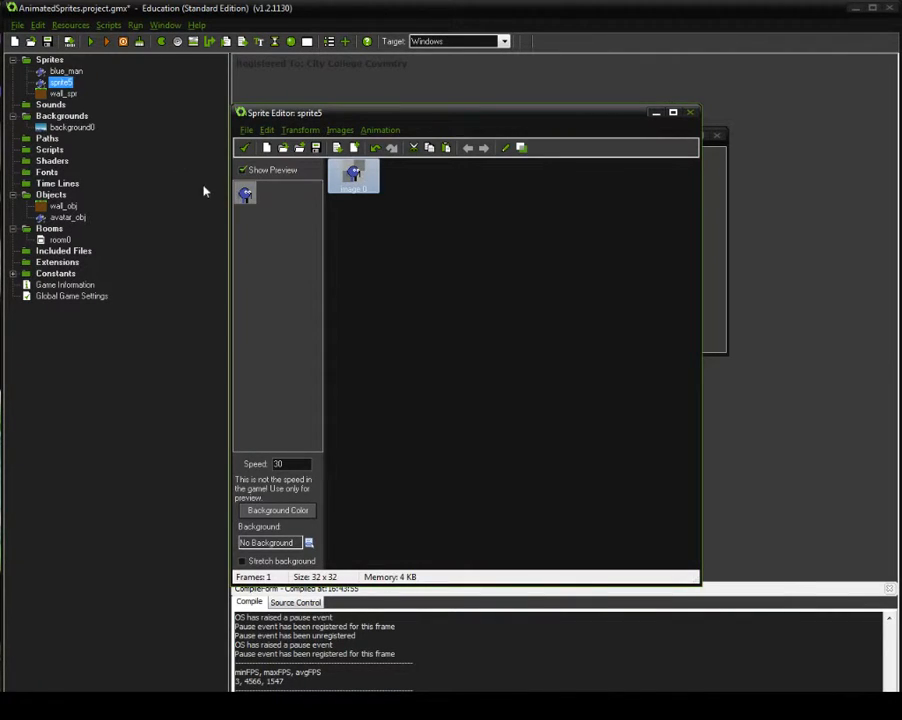
Copy the standing frame and paste it as a second frame of the sprite.
click(419, 216)
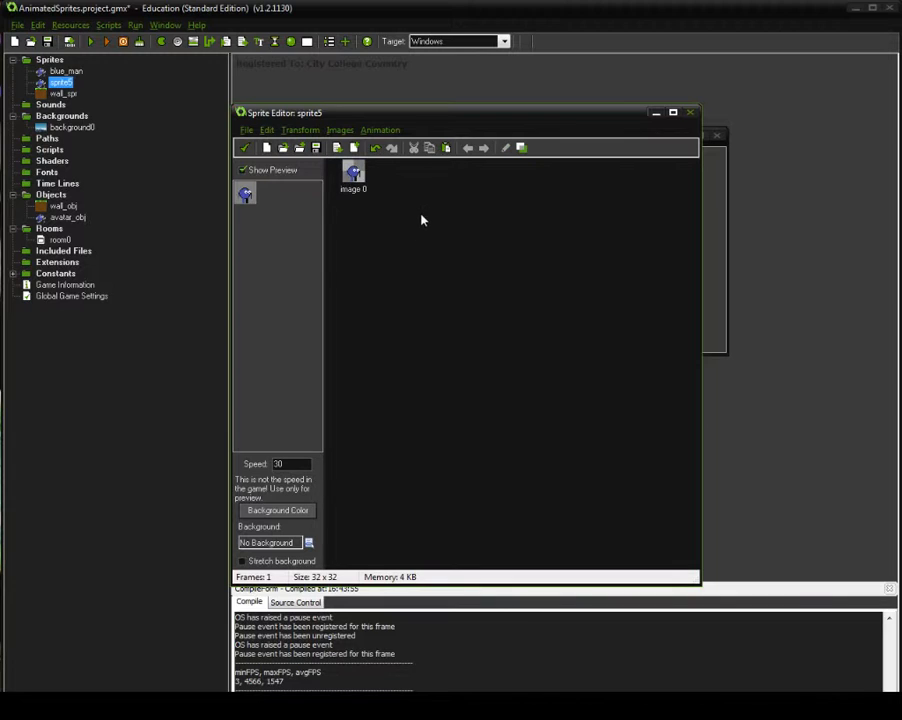
click(342, 188)
click(266, 130)
click(284, 207)
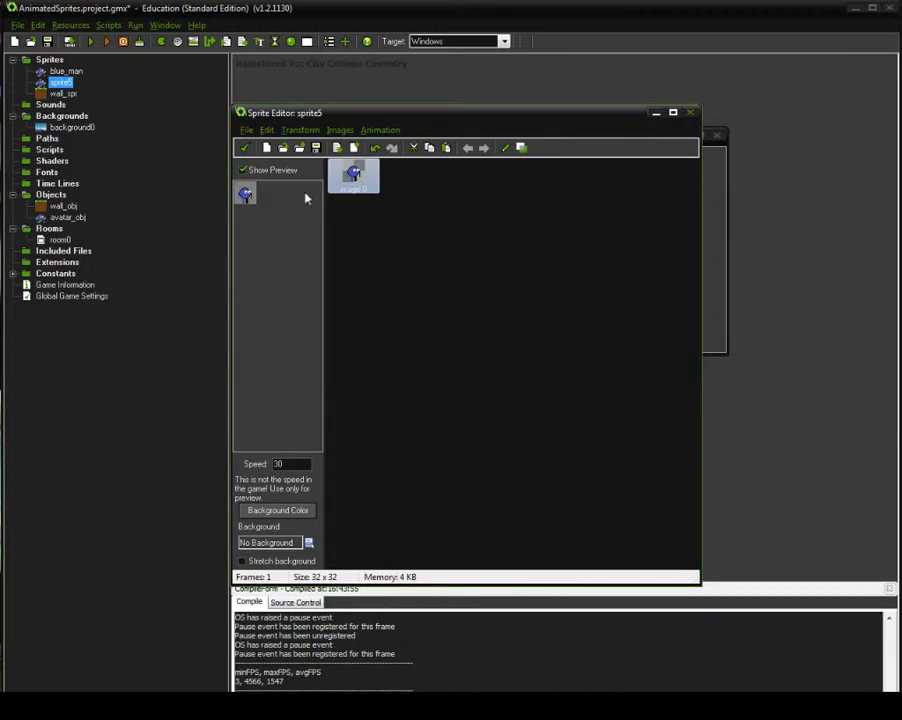
click(266, 130)
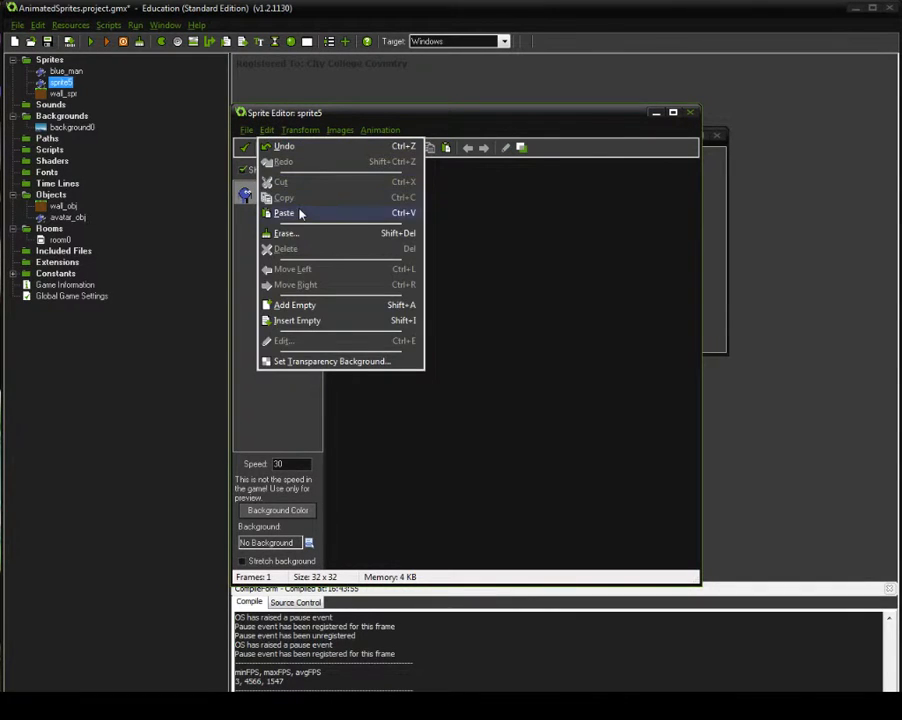
click(299, 213)
Open the second standing frame and move the figure's body and arms down 2 pixels, keeping the feet in place.
click(404, 176)
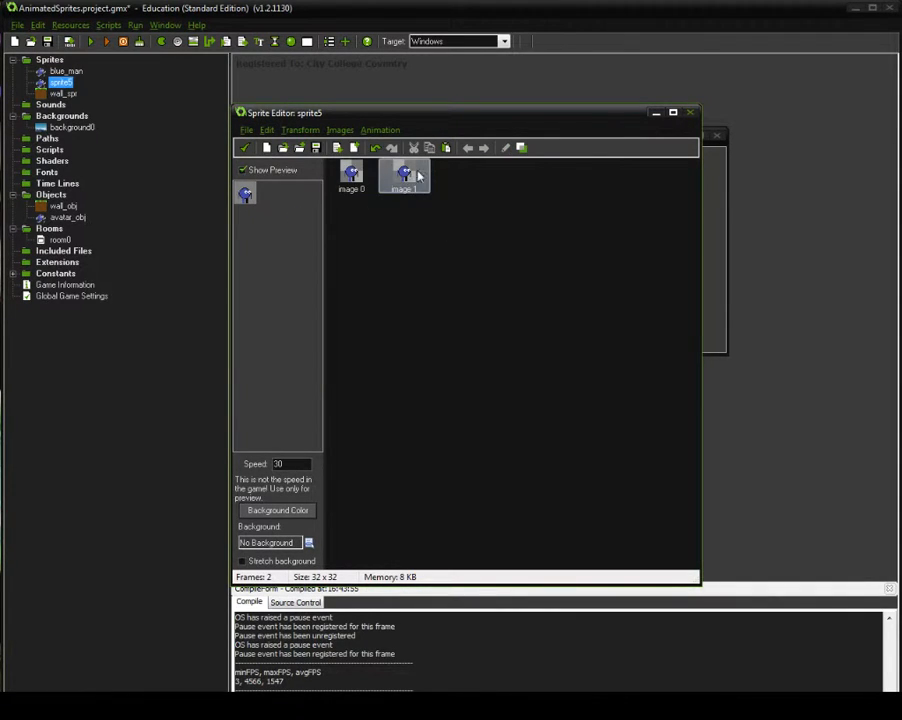
double_click(418, 176)
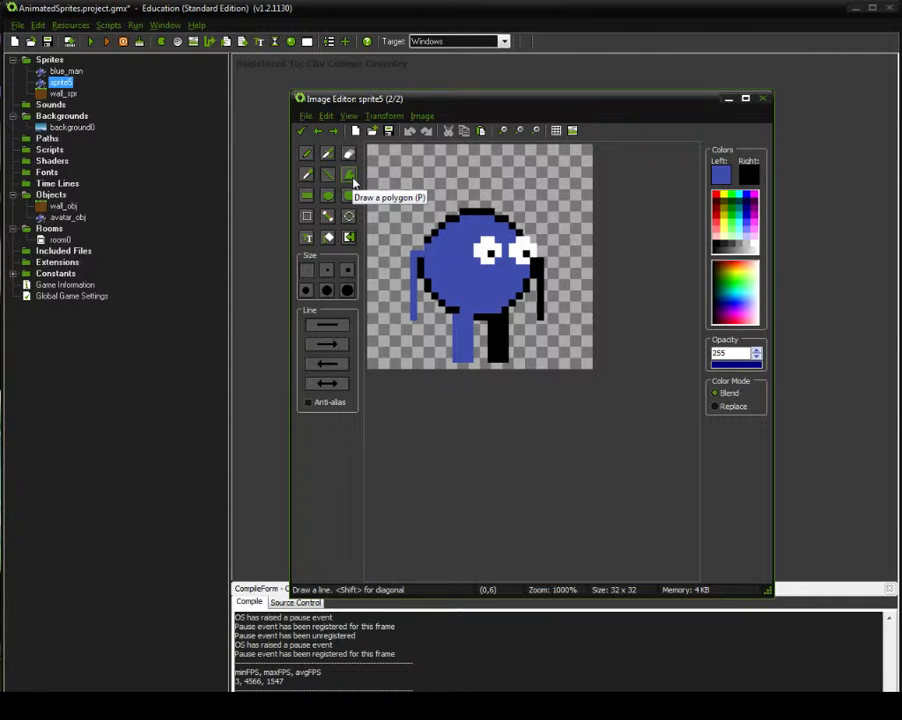
click(307, 219)
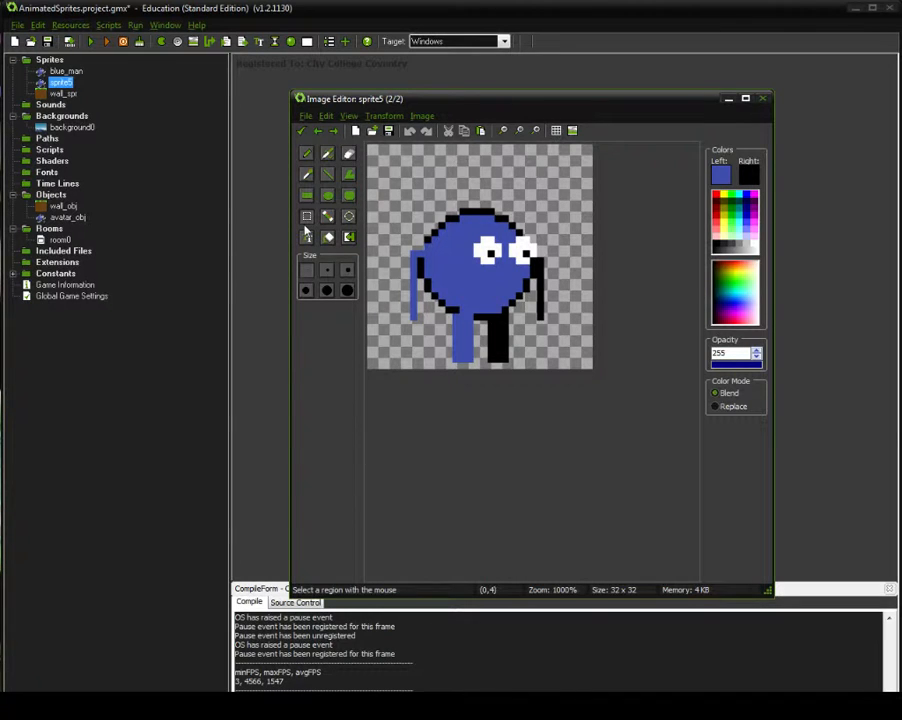
drag(383, 161, 577, 318)
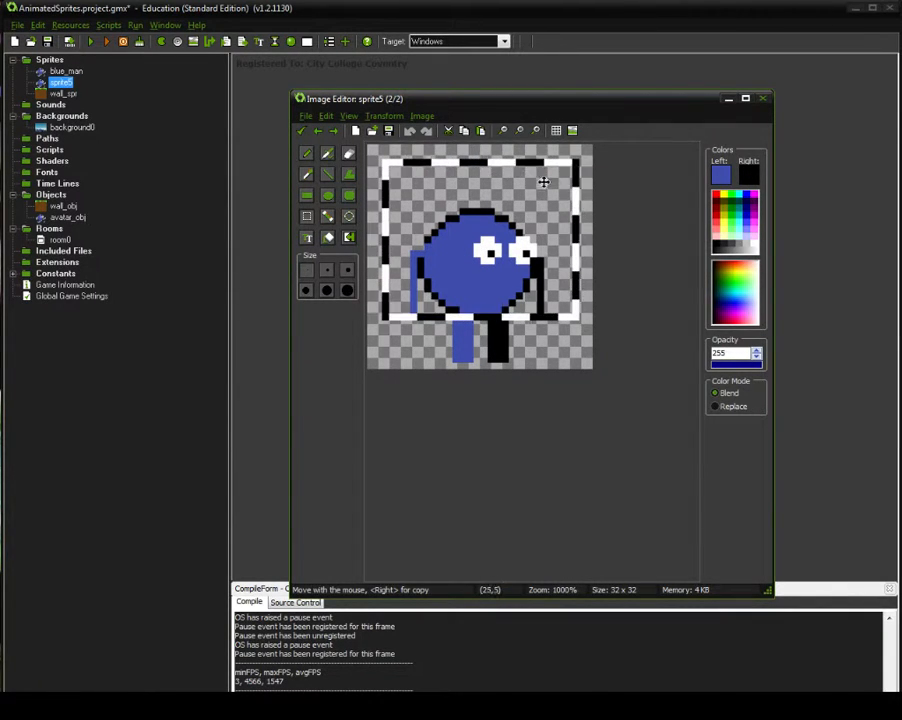
click(482, 249)
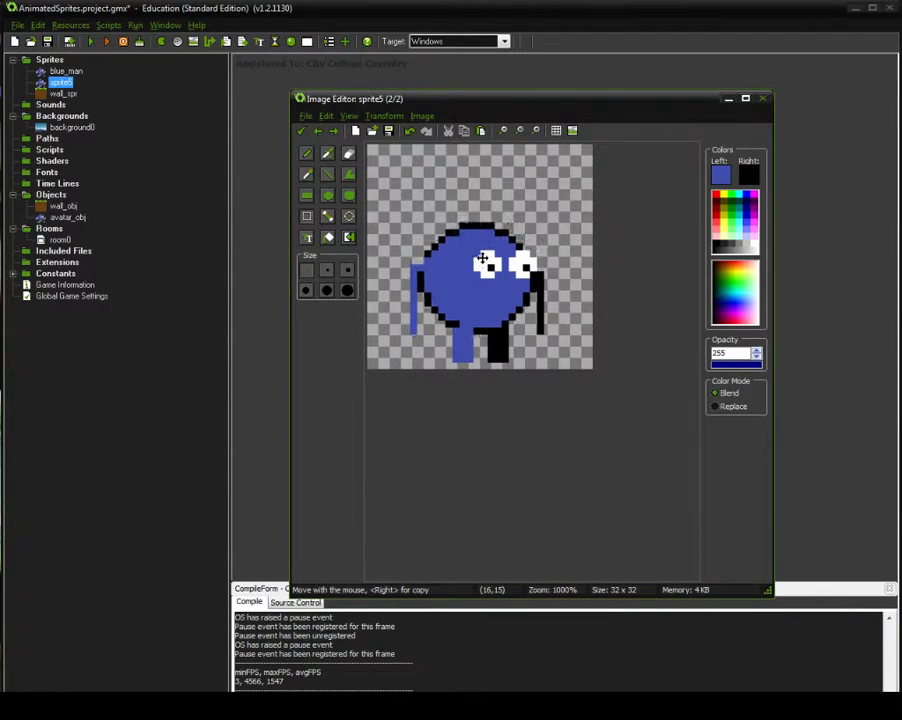
key(ctrl+z)
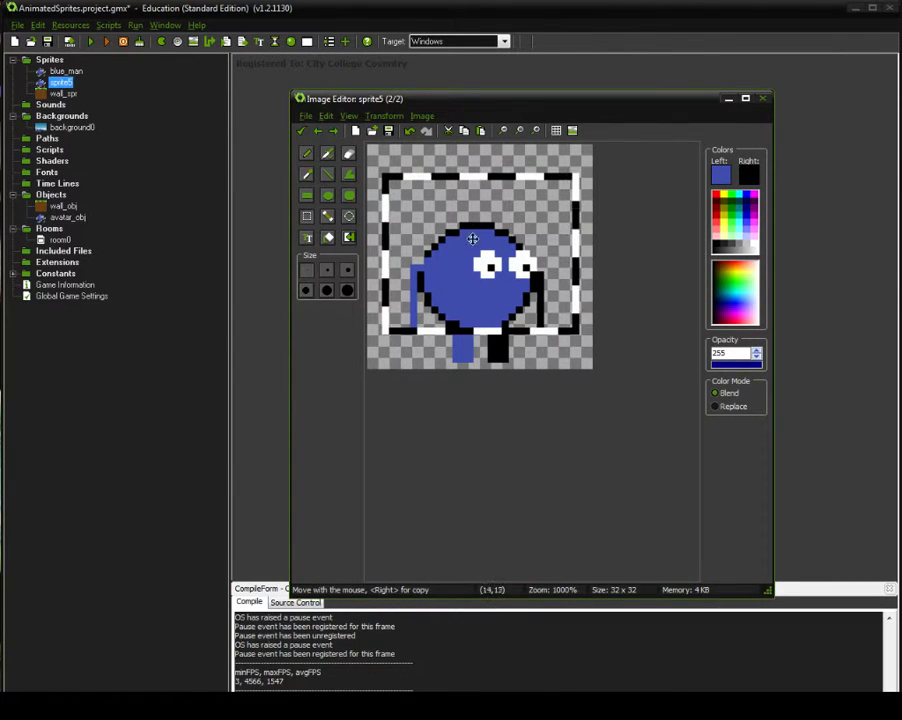
Paint over both pupils with white sampled from the eyes, repaint them in black slightly higher, and save the frame.
click(306, 172)
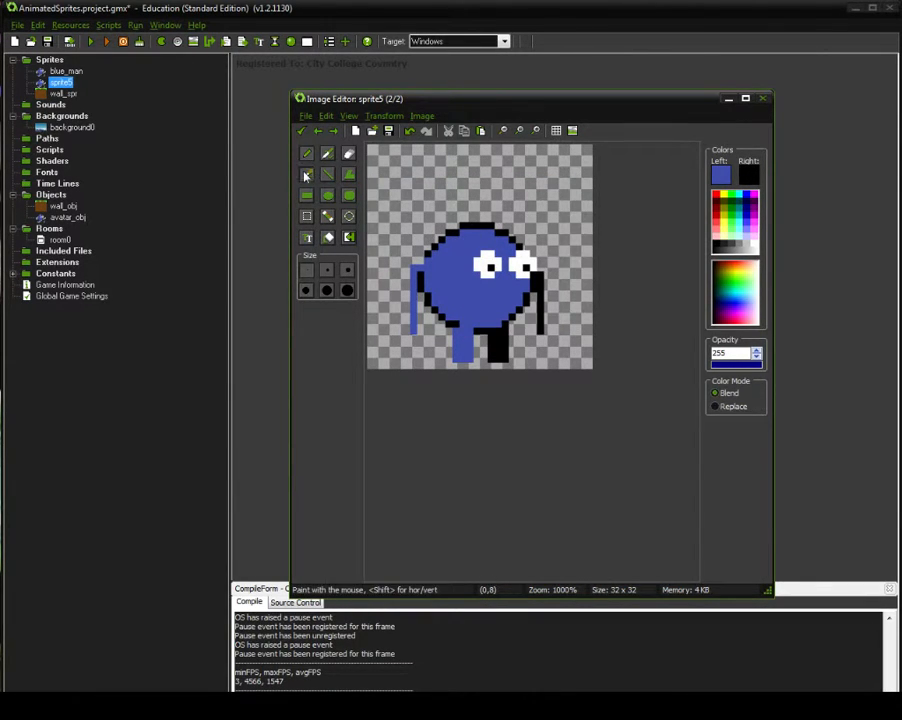
key(ctrl)
click(485, 264)
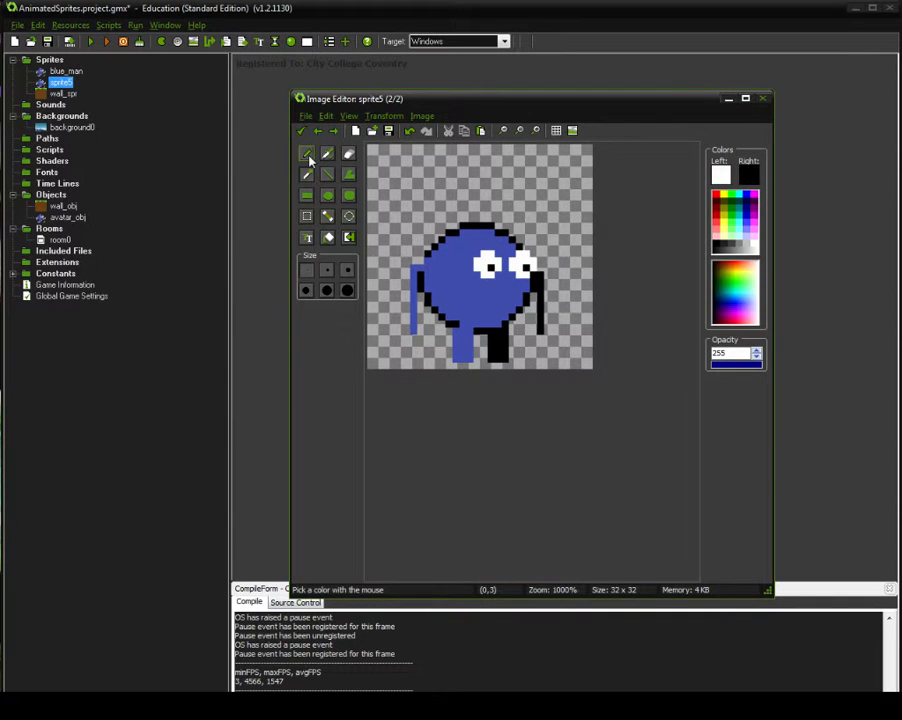
click(307, 154)
click(490, 267)
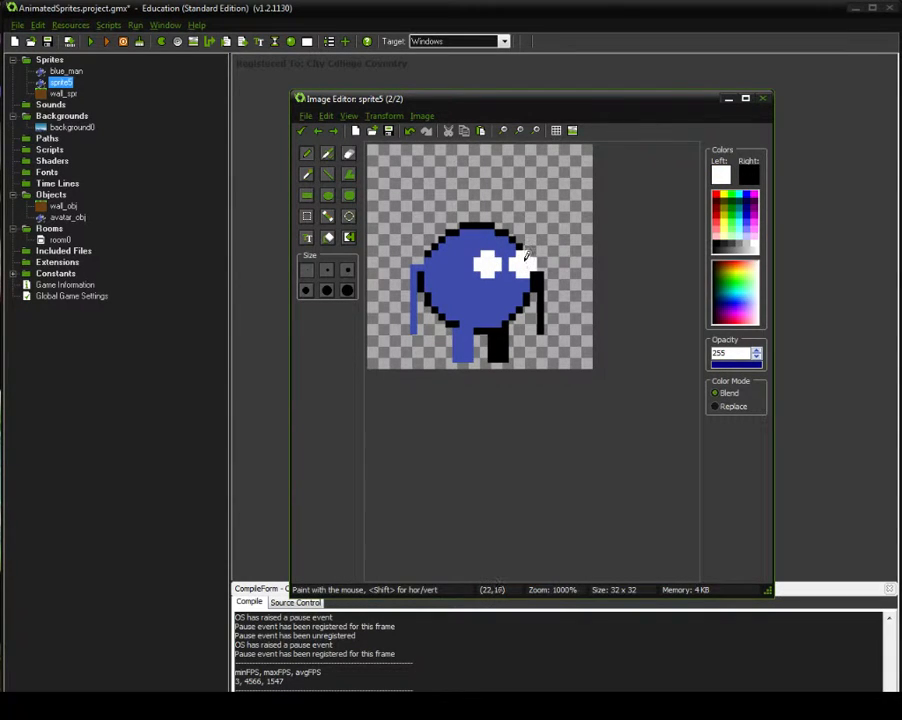
right_click(491, 260)
click(302, 133)
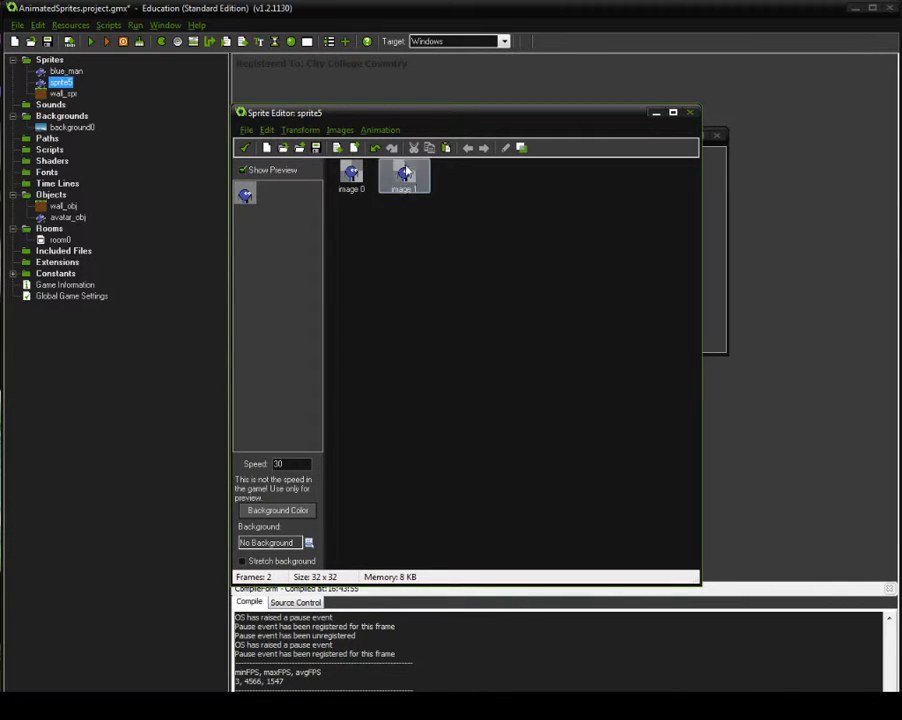
Stretch the standing animation to 15 frames.
click(379, 130)
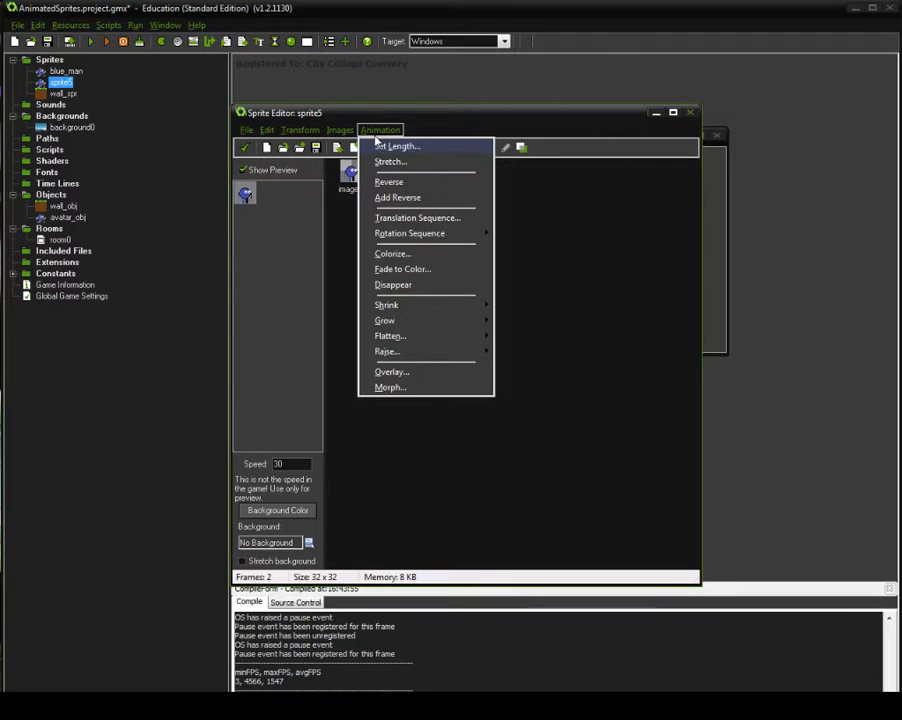
click(441, 164)
drag(481, 342, 362, 334)
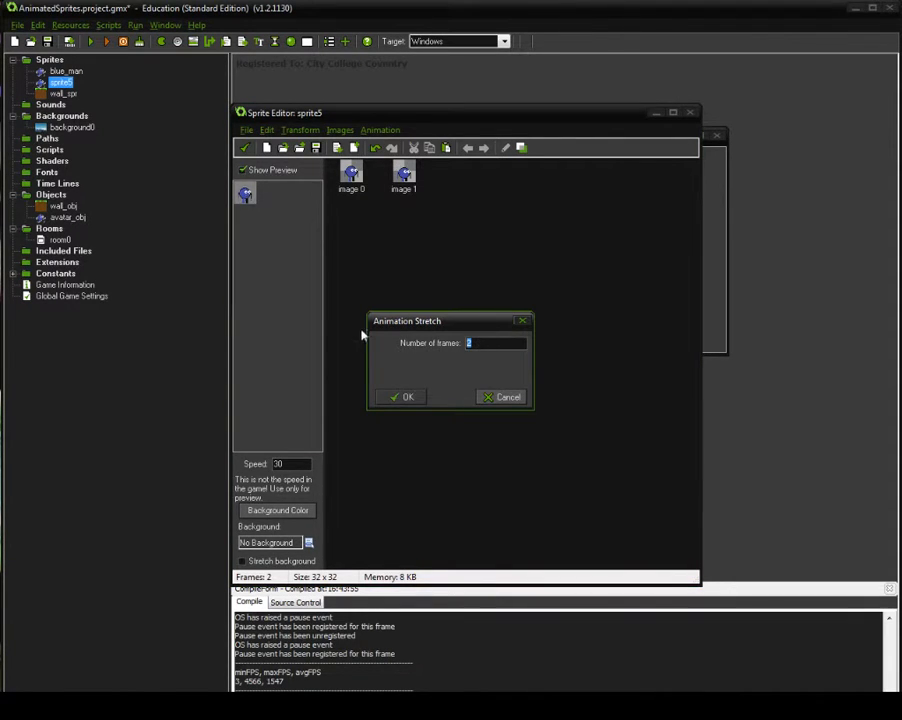
text(15)
key(Return)
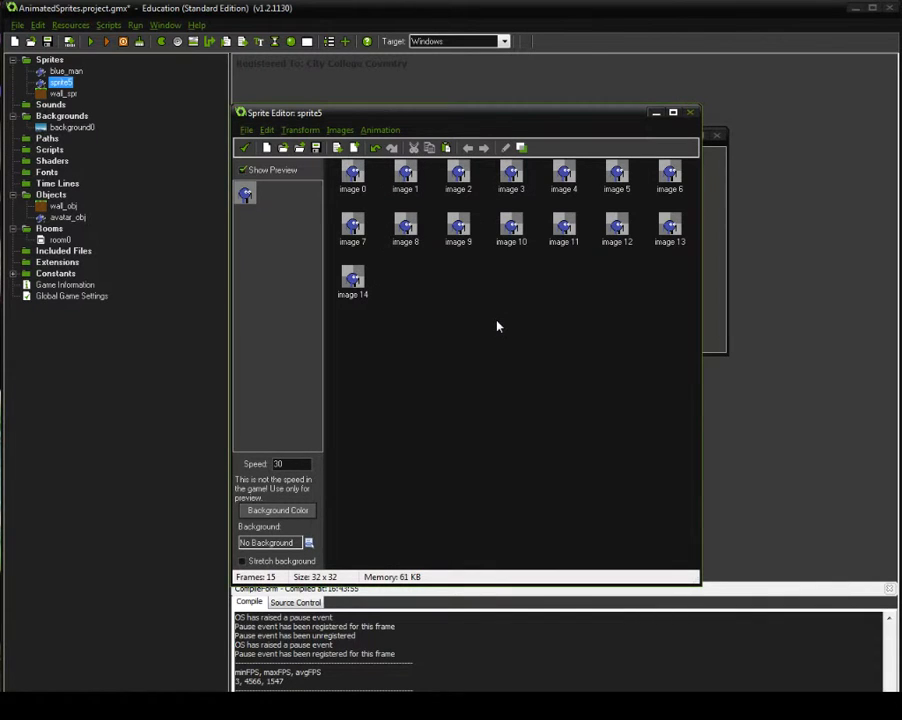
Save the frames to the blue_man_standing sprite and centre its origin at 16, 16.
click(247, 148)
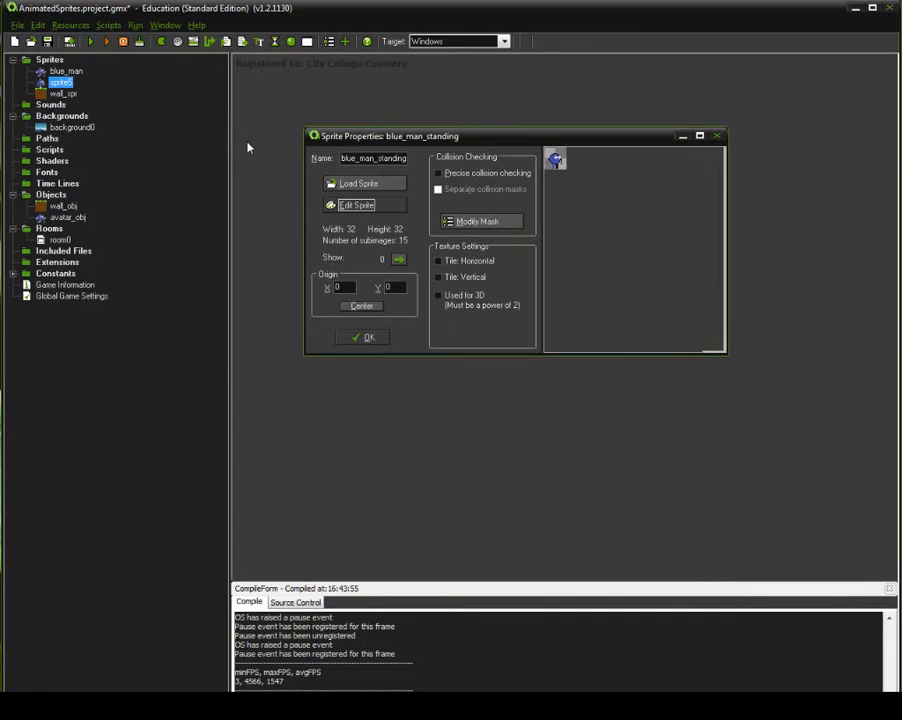
click(364, 313)
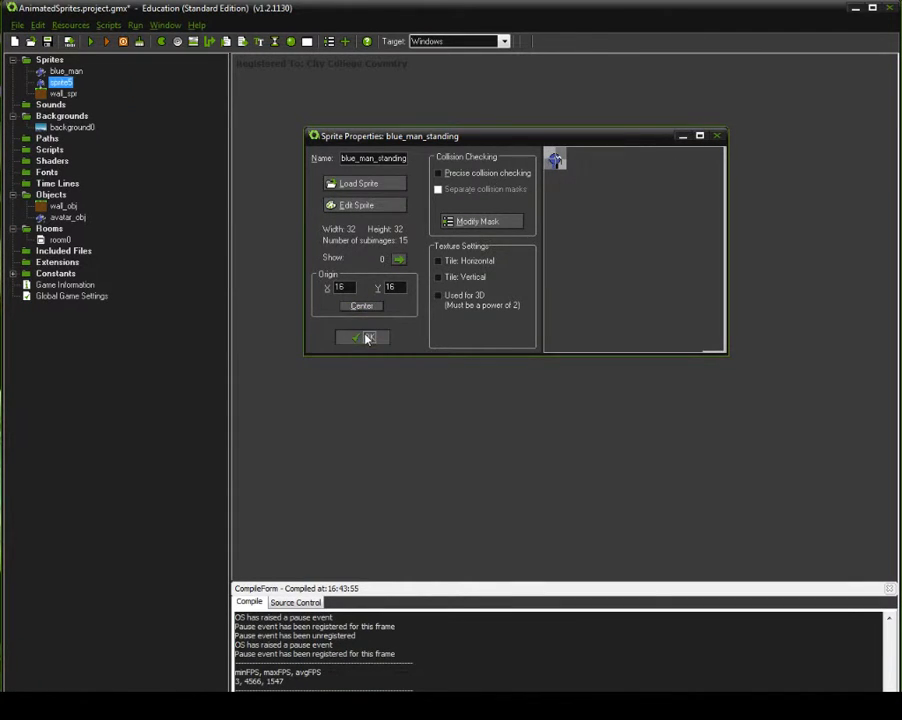
click(367, 339)
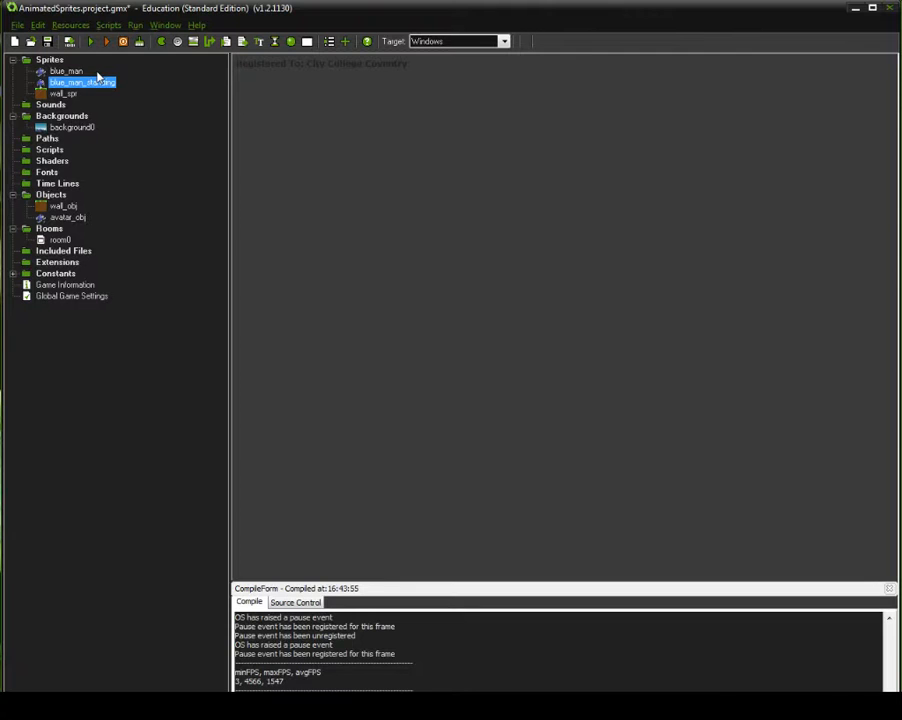
Open the properties of avatar_obj and look at the actions of its wall_obj collision event.
click(66, 219)
double_click(64, 220)
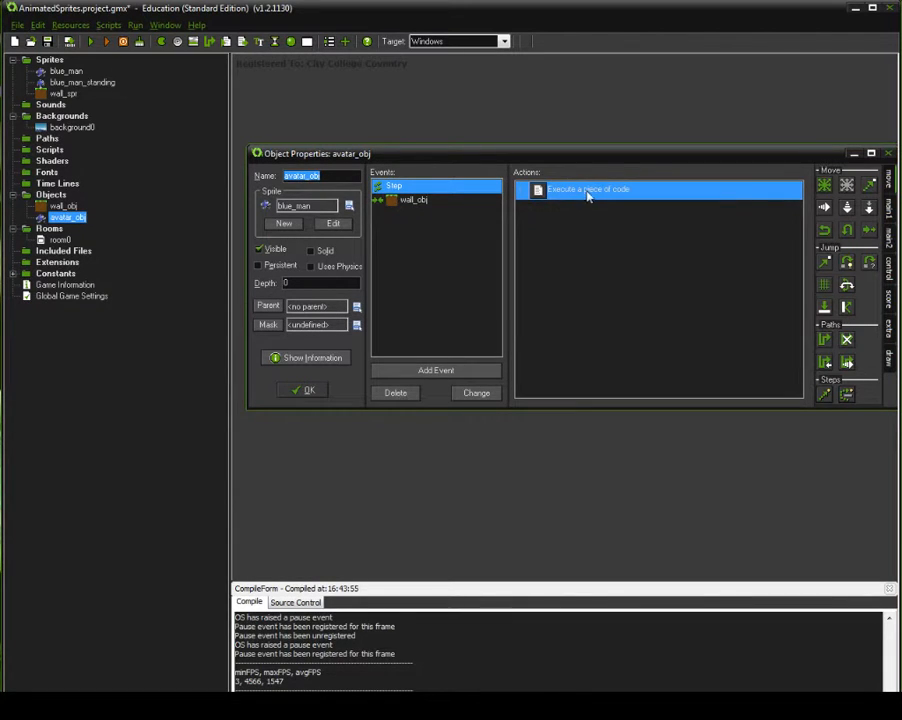
click(425, 201)
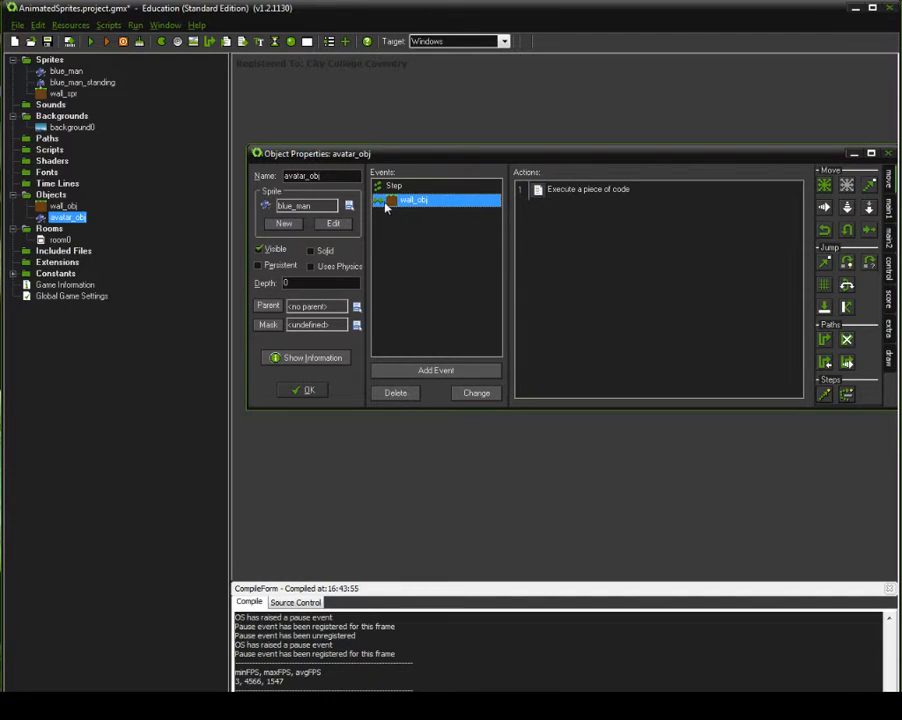
mouse_move(577, 194)
click(530, 296)
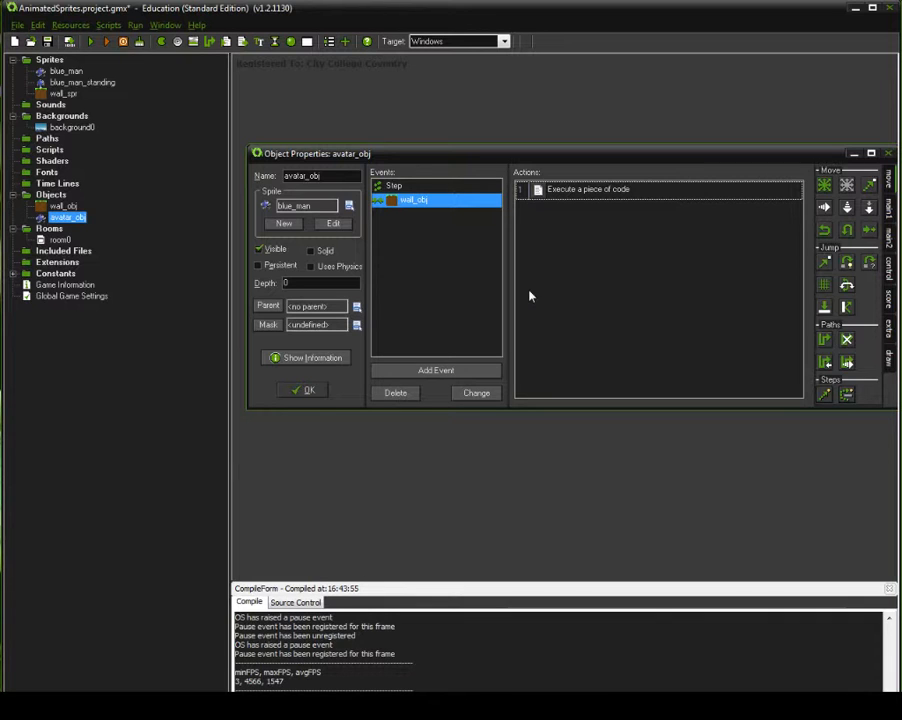
Add keyboard events for the <Left> and <Right> keys to avatar_obj.
click(455, 370)
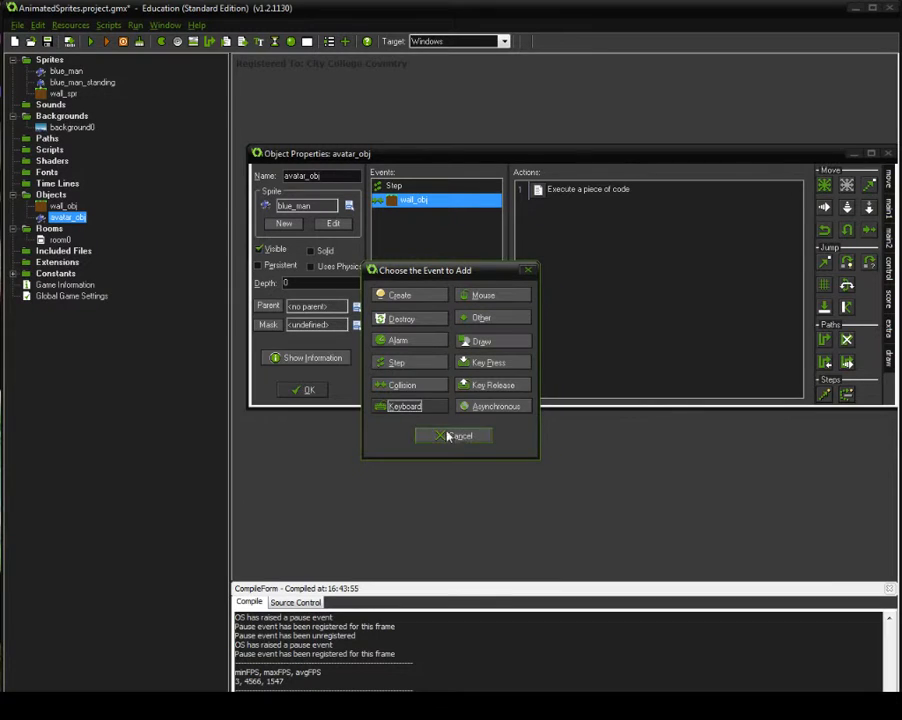
click(443, 437)
click(429, 366)
click(400, 407)
click(411, 418)
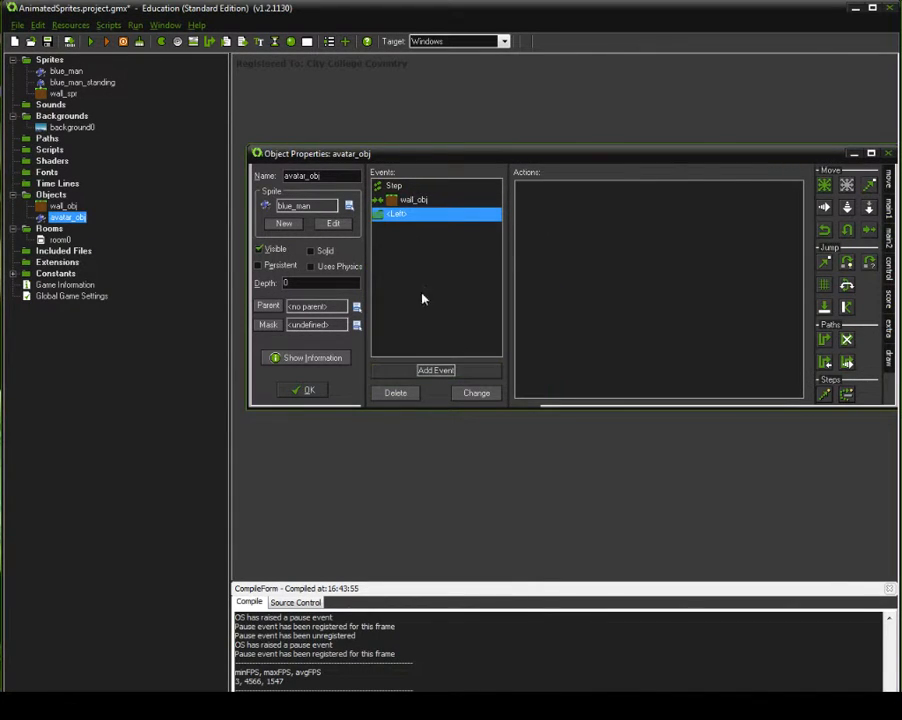
click(437, 376)
click(425, 408)
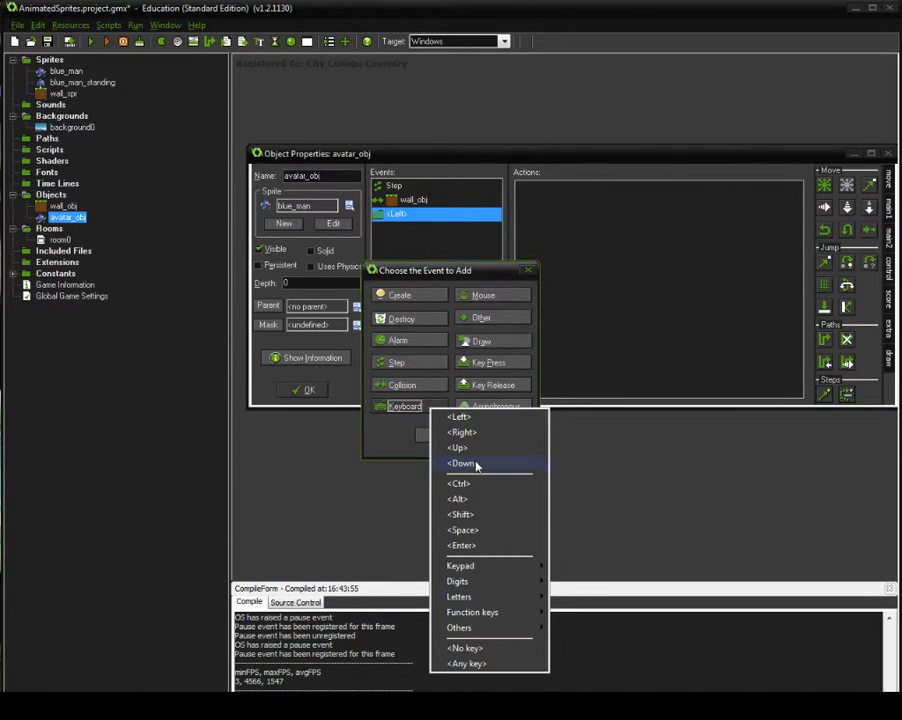
click(474, 435)
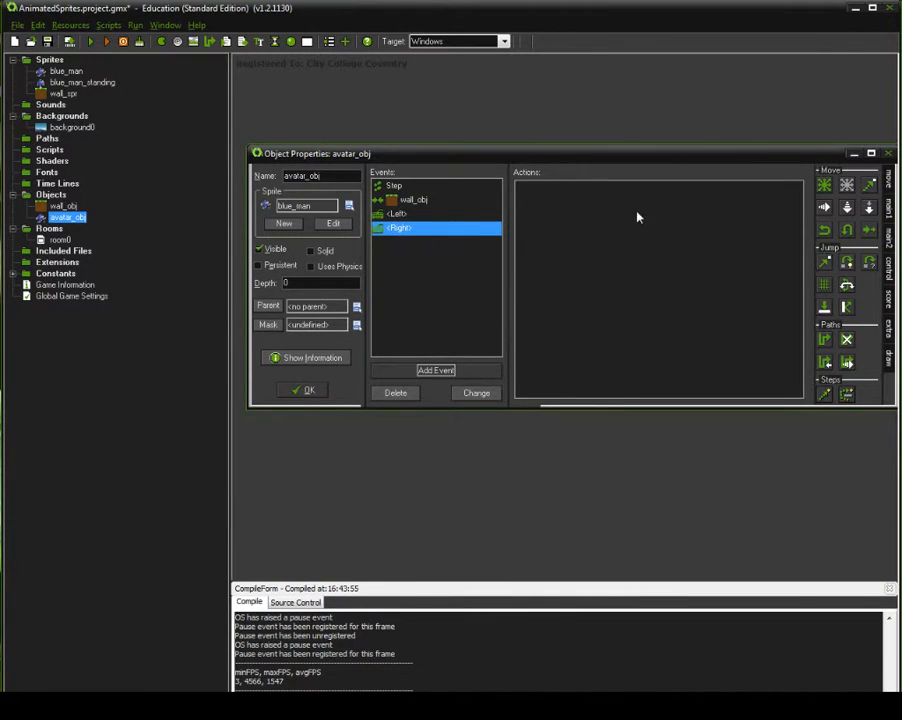
Add a keyboard <No key> event to avatar_obj.
click(449, 372)
click(412, 407)
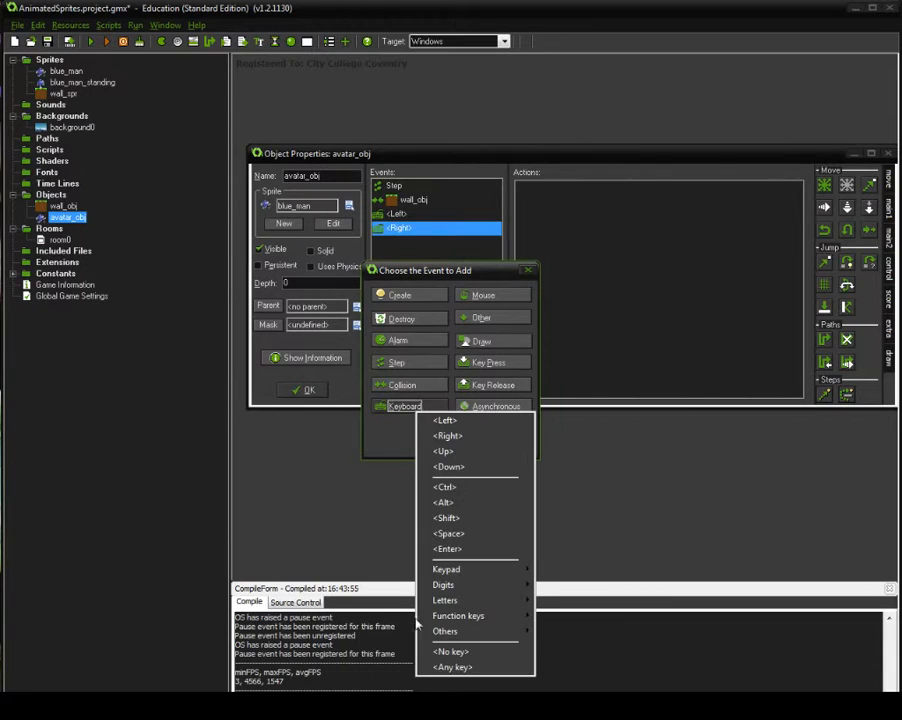
click(488, 656)
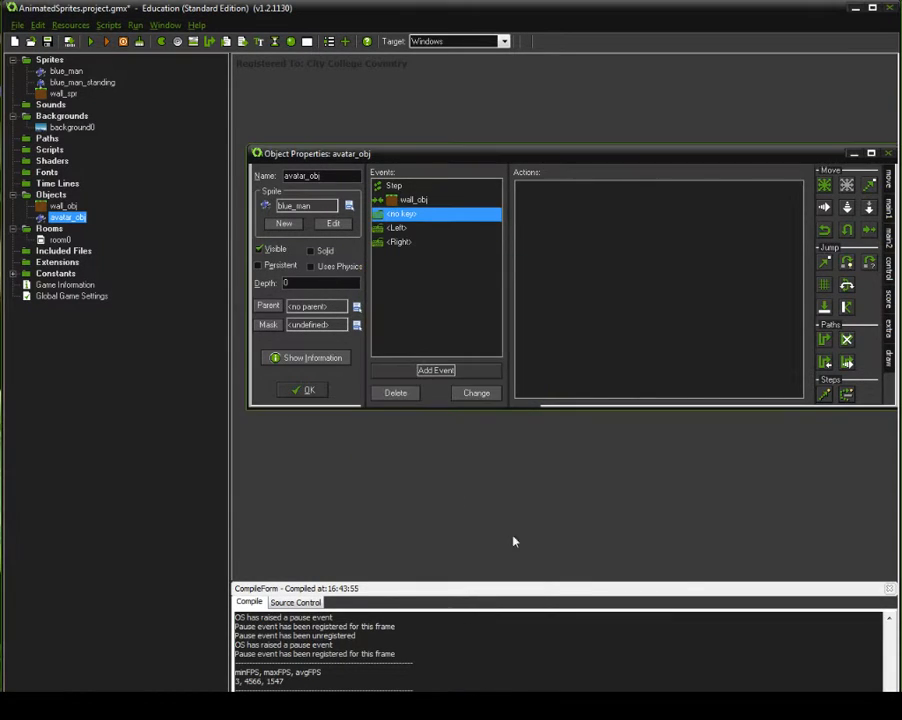
Give the <Left> event a Change Sprite action using blue_man with subimage 0-14 and speed 1.
click(418, 232)
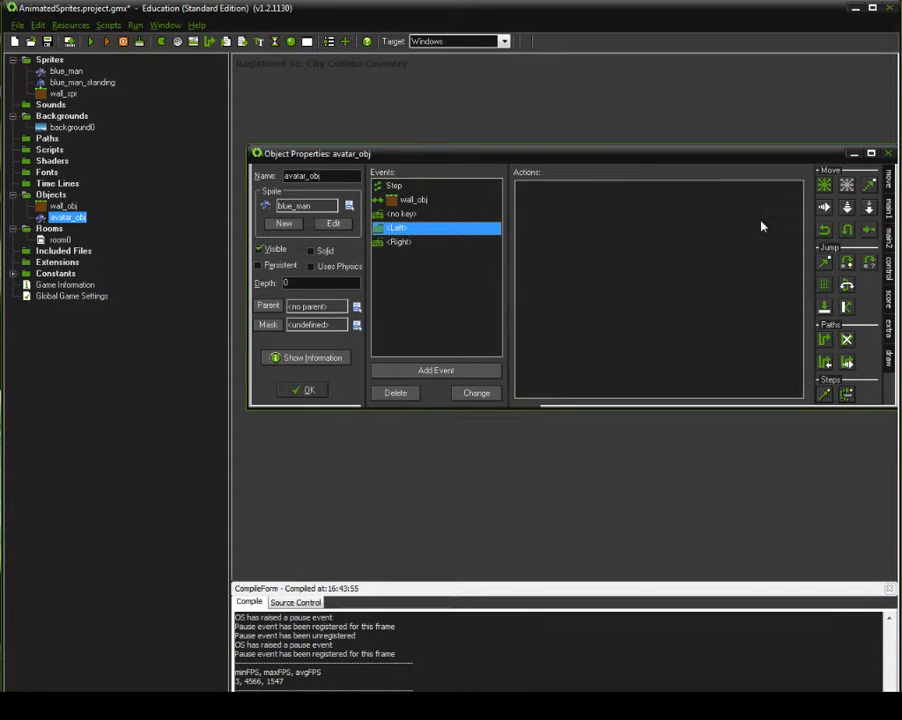
click(889, 208)
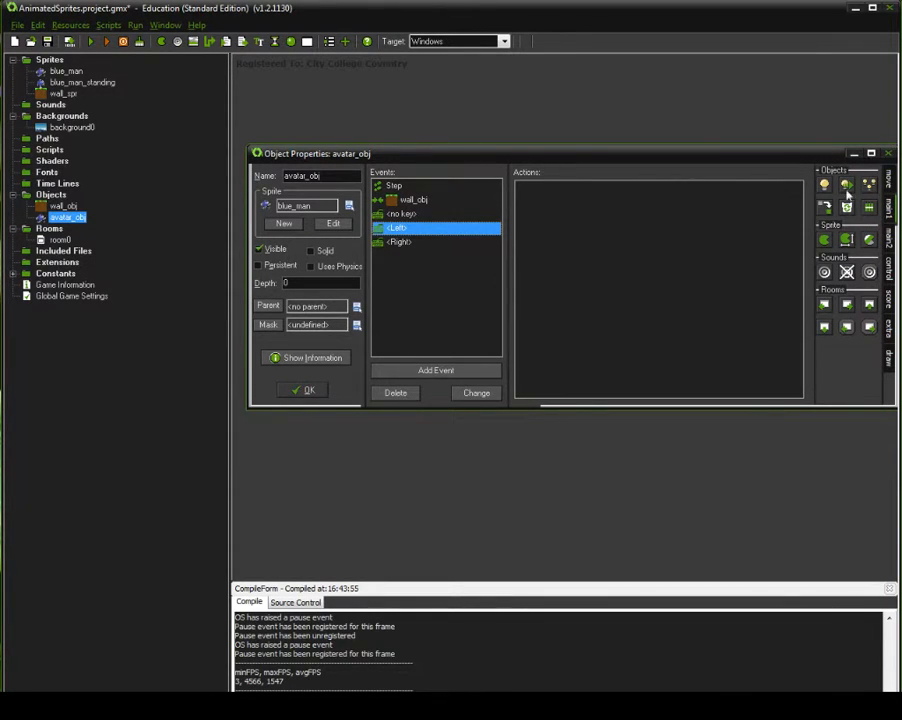
click(889, 178)
click(890, 208)
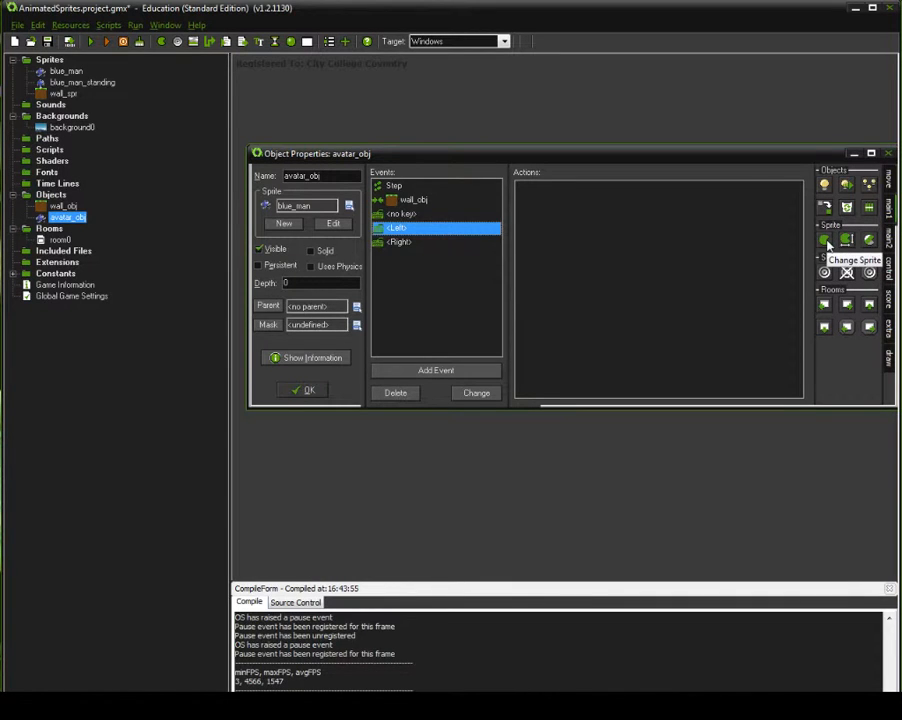
drag(824, 240, 541, 215)
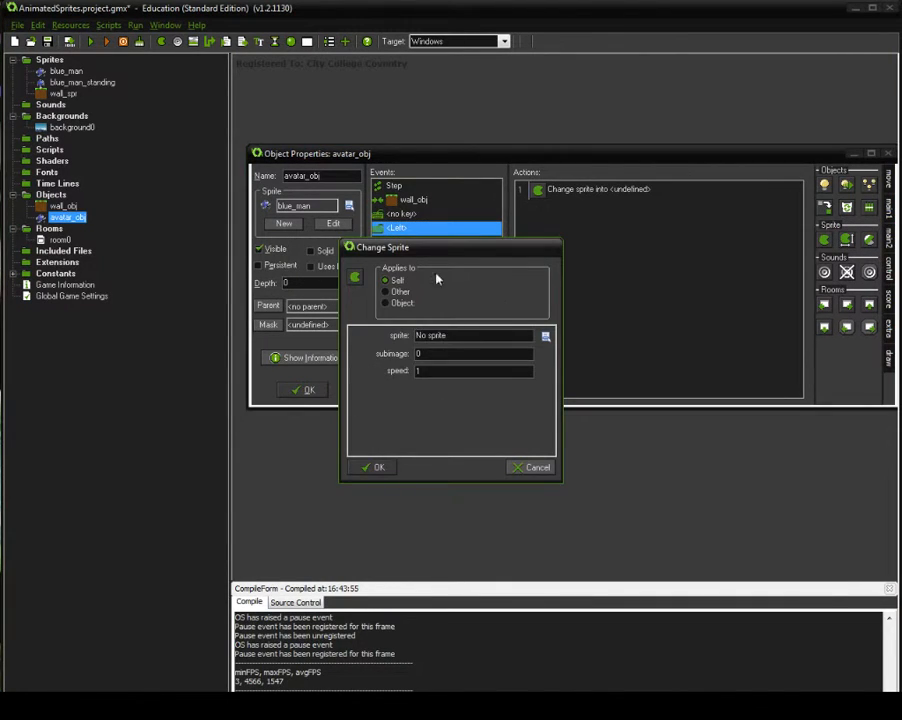
drag(464, 248, 574, 264)
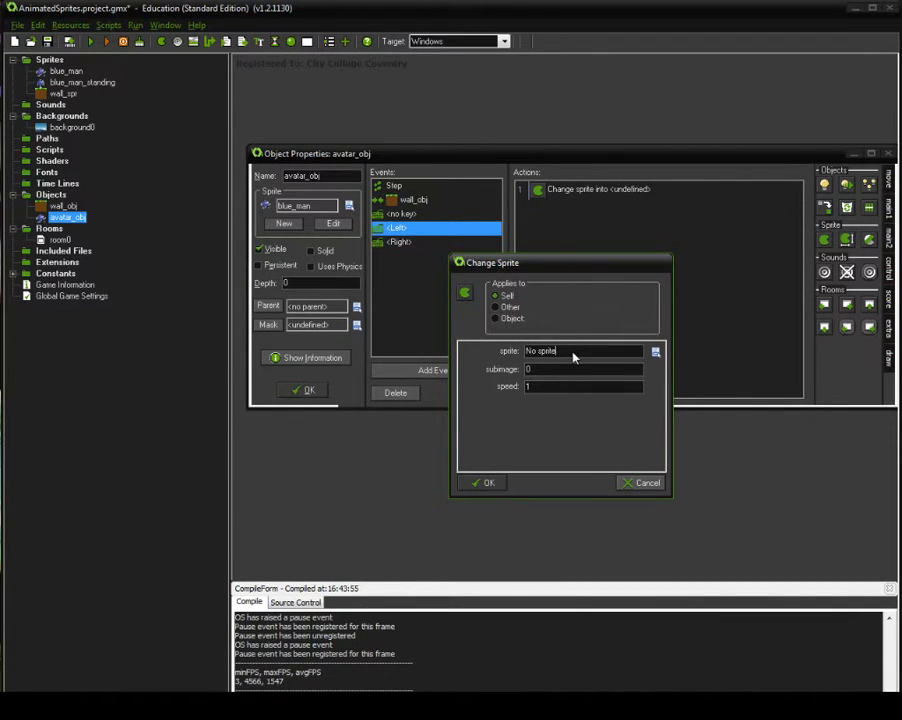
click(630, 356)
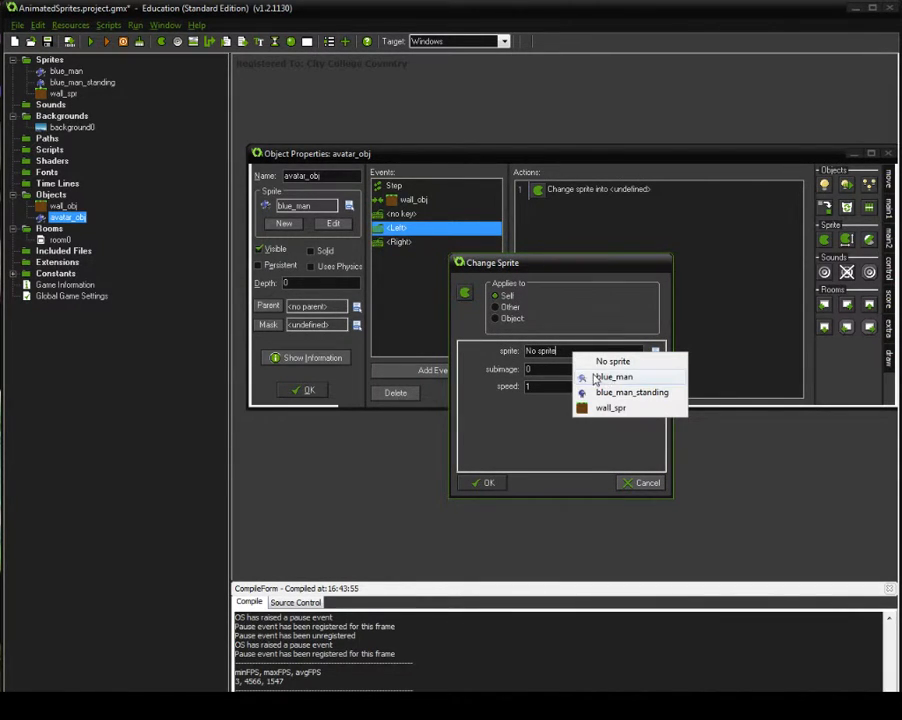
click(640, 378)
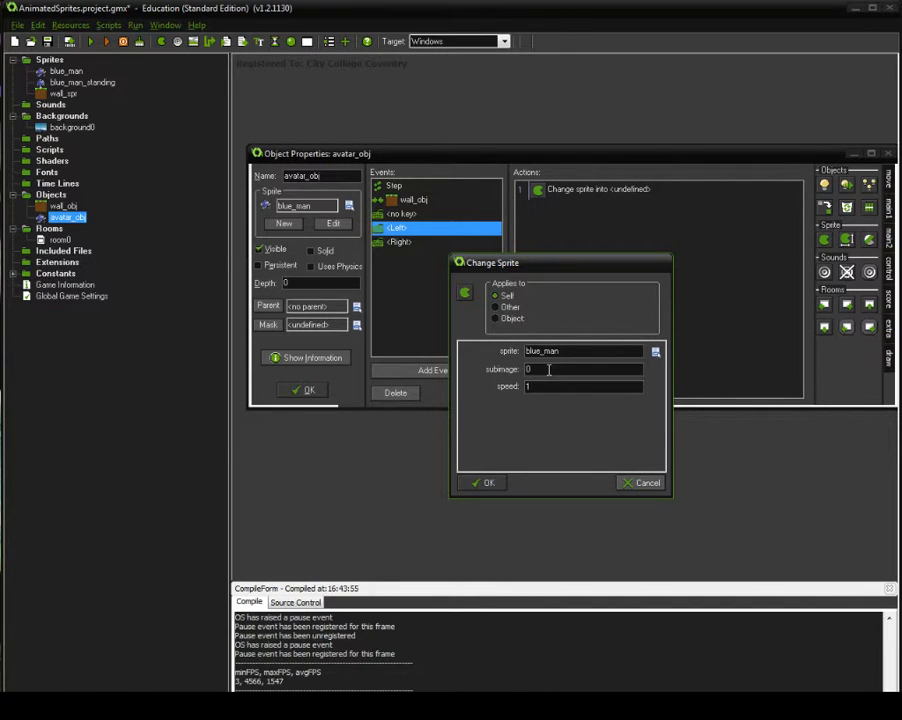
text(-14)
click(489, 483)
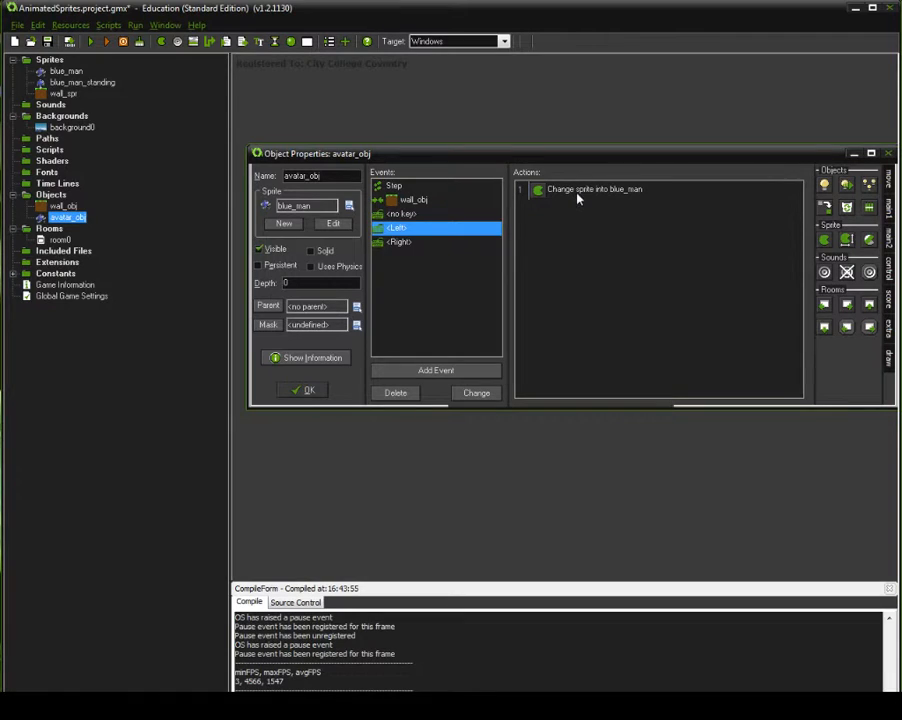
Give the <Right> event a Change Sprite action using blue_man with subimage 0-14 and speed 1.
click(461, 243)
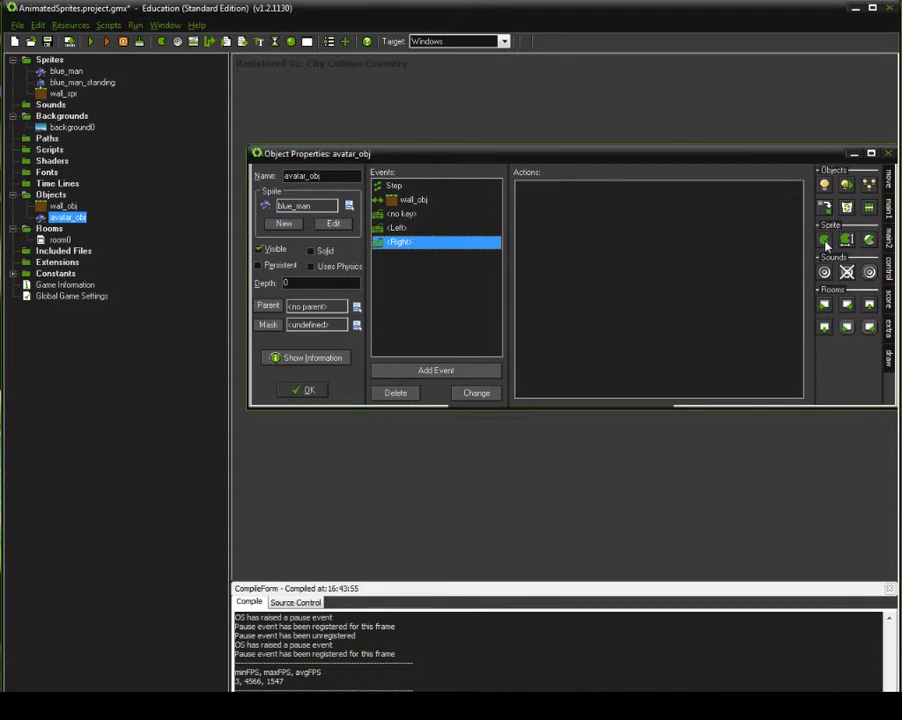
drag(824, 240, 650, 250)
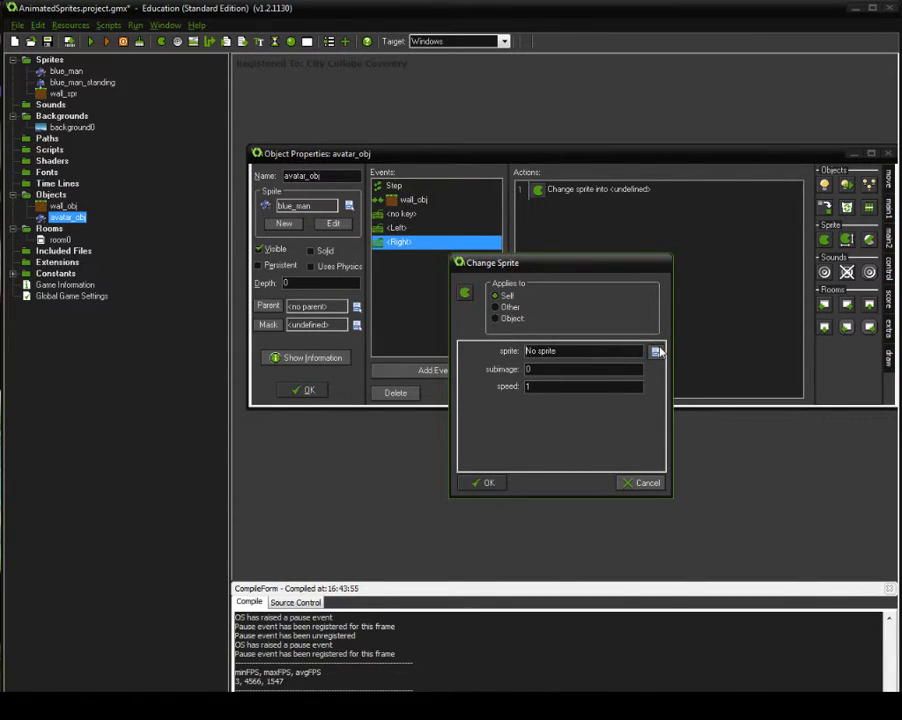
click(655, 351)
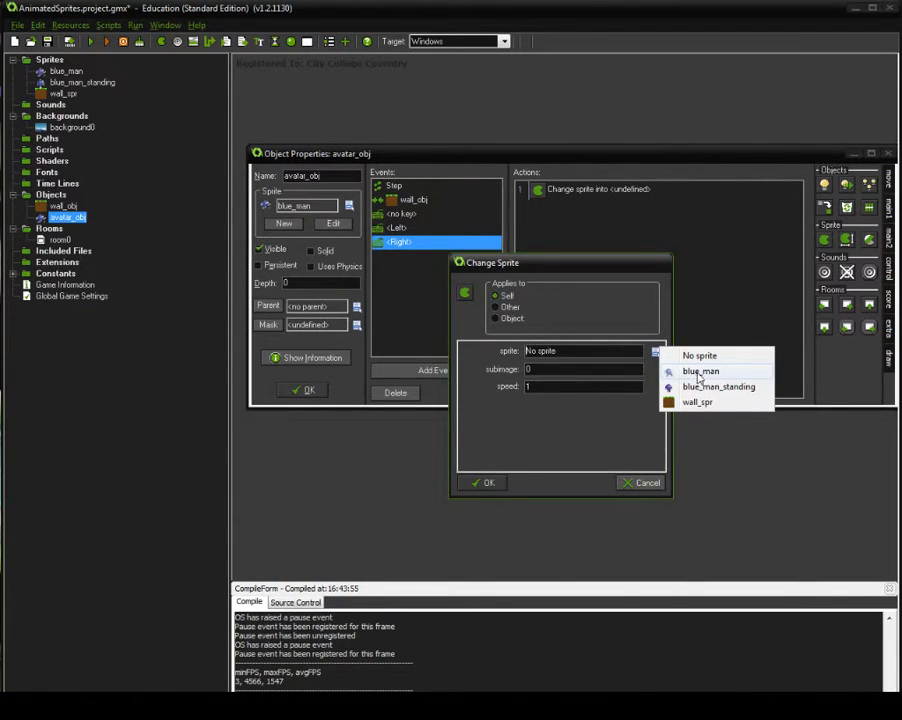
click(684, 371)
click(547, 367)
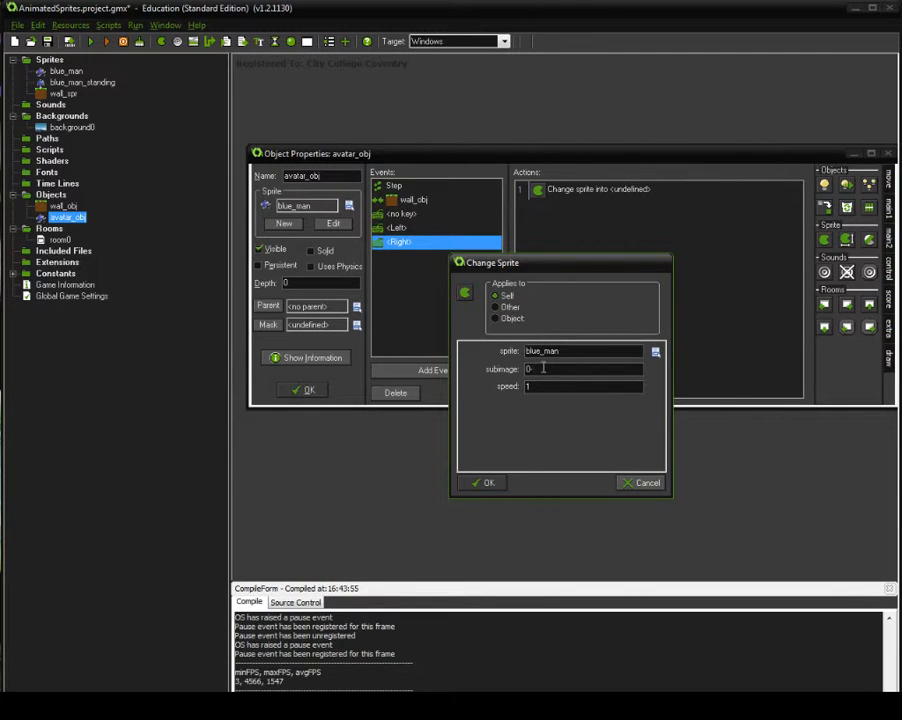
text(-14)
click(484, 485)
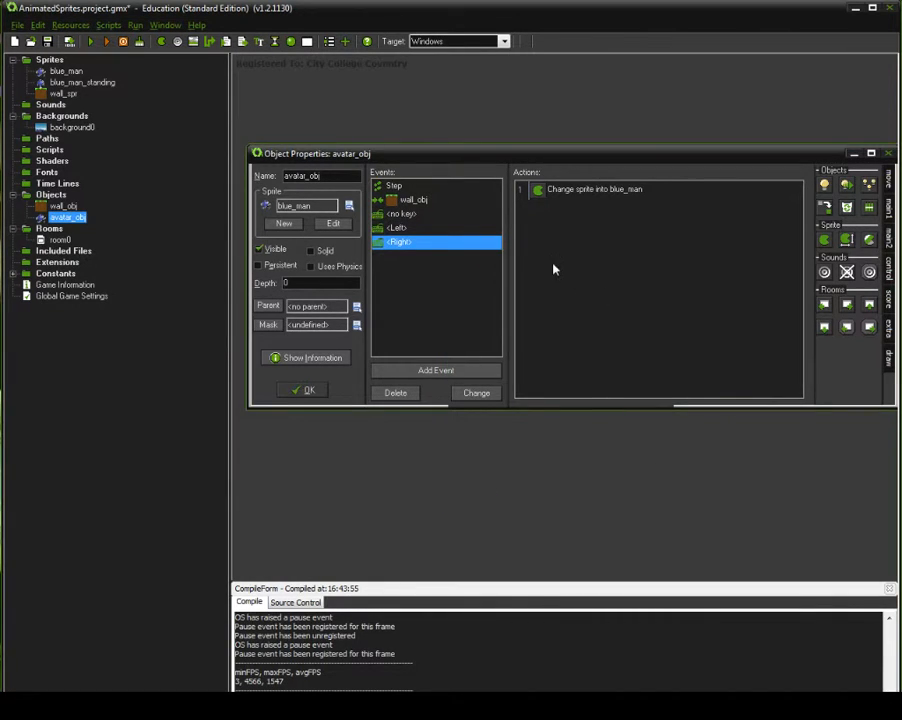
Give the <no key> event a Change Sprite action using blue_man_standing with subimage 0-14 and speed 1, and confirm avatar_obj.
click(441, 214)
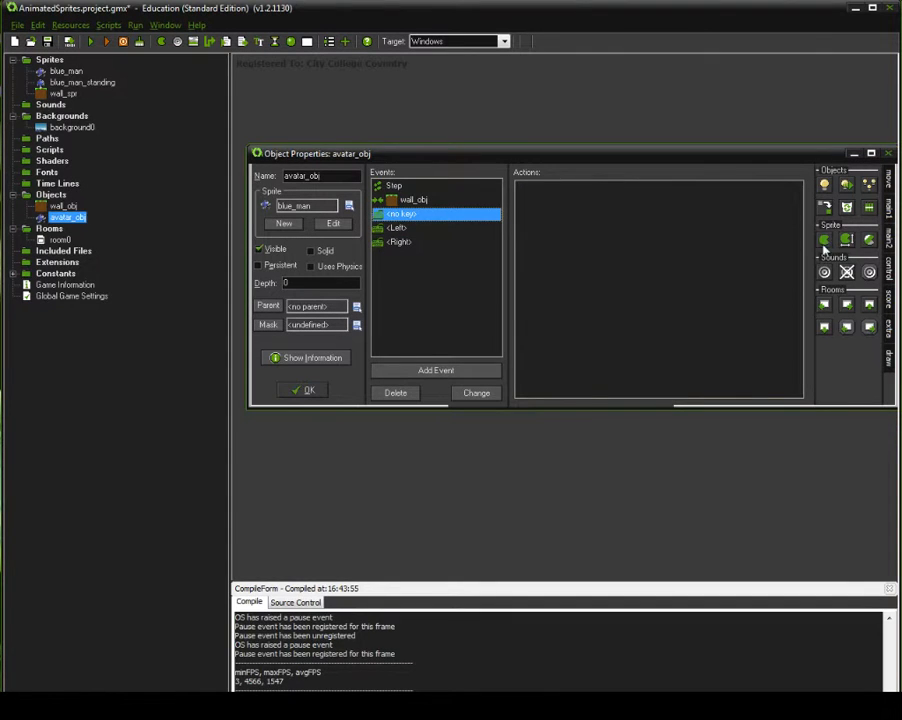
drag(826, 240, 674, 260)
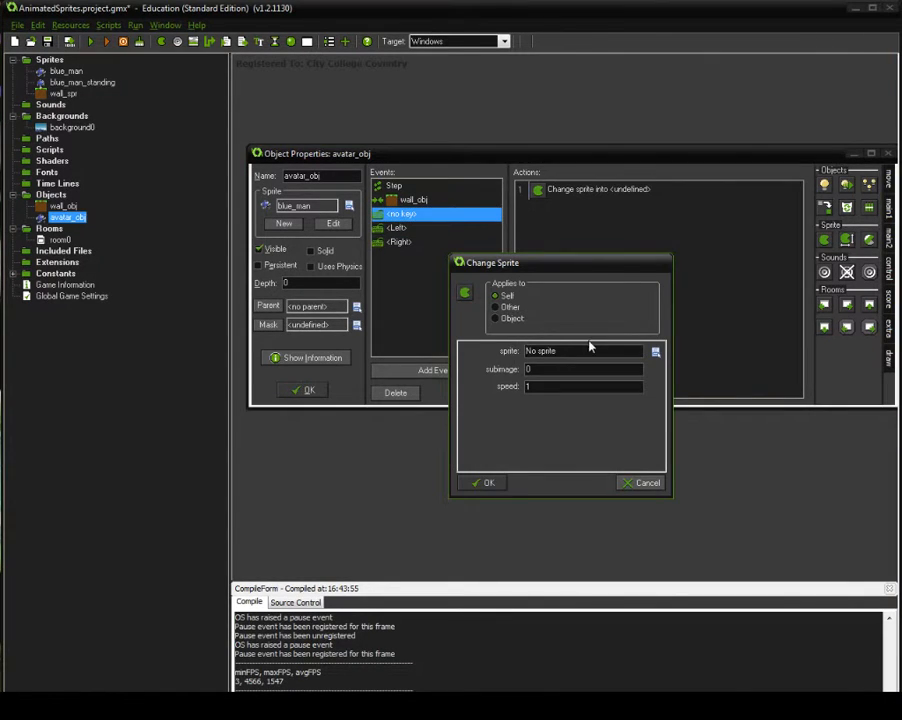
click(565, 351)
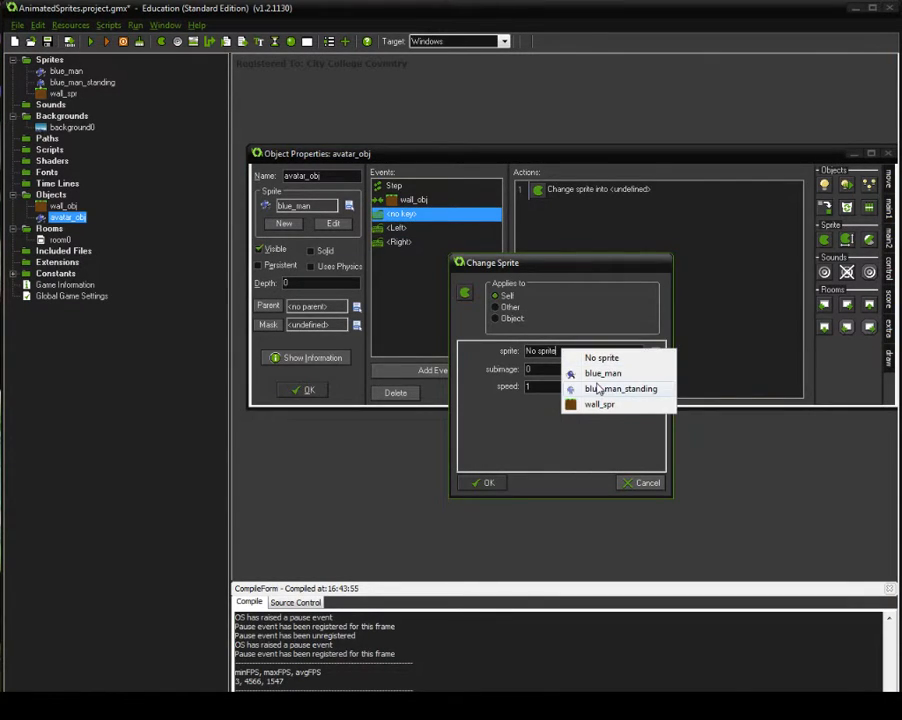
click(600, 388)
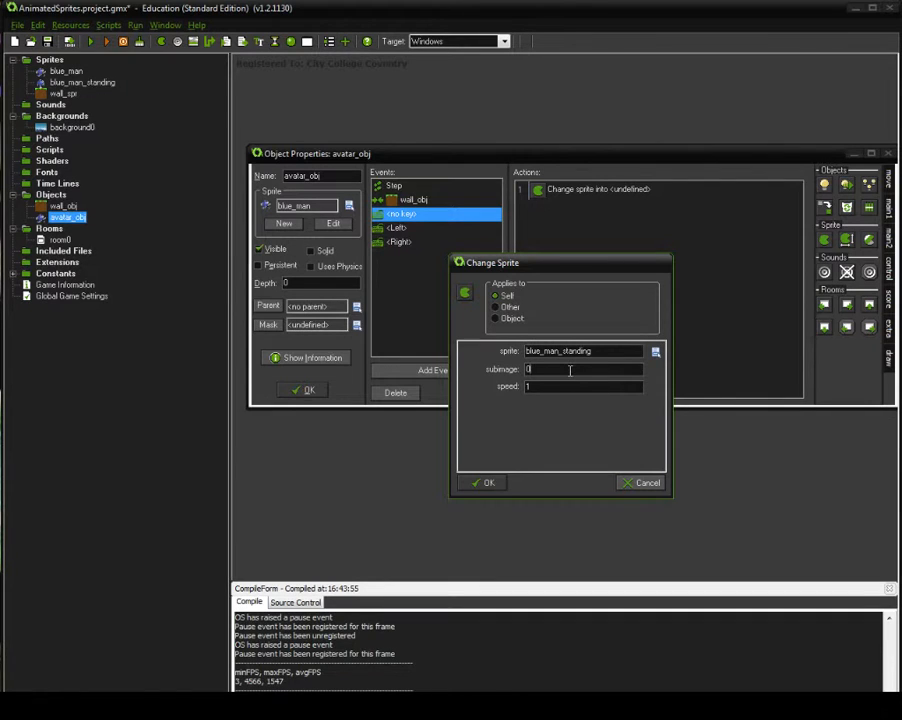
click(564, 370)
text(-14)
click(488, 483)
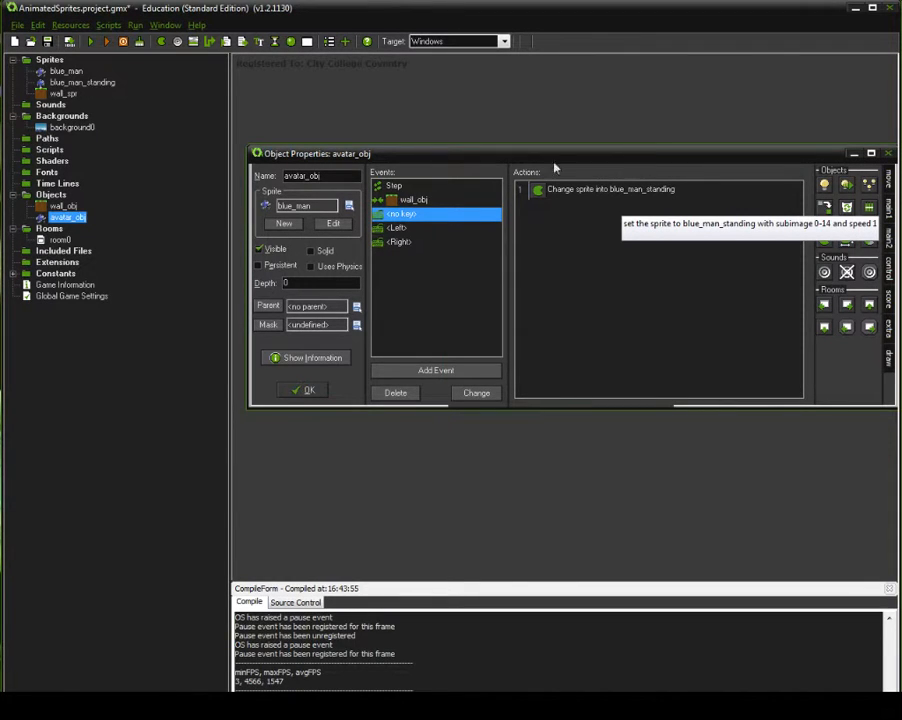
click(292, 393)
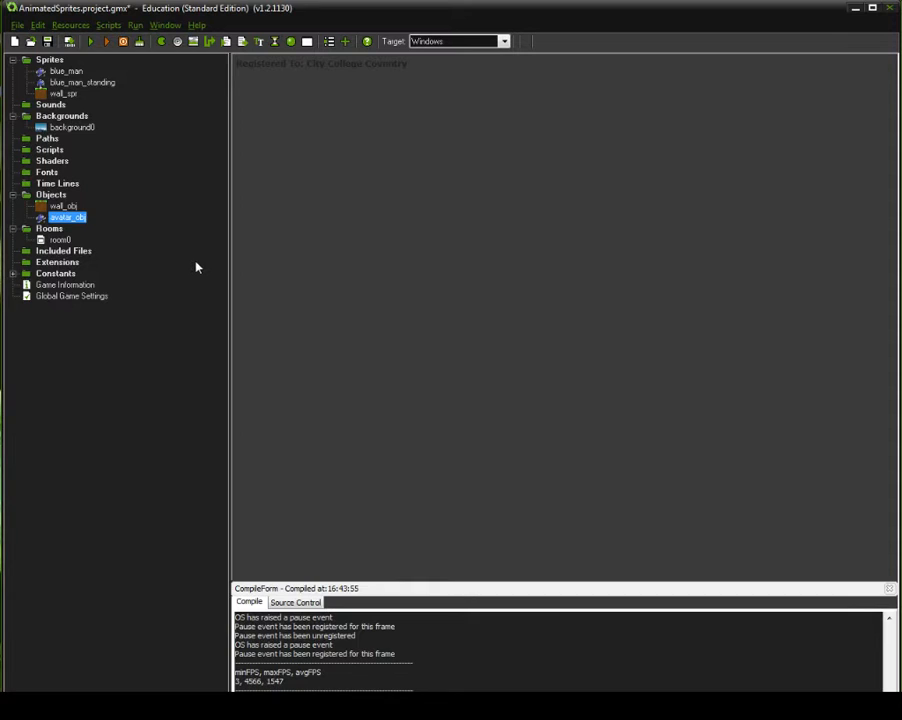
Create a new empty sprite and close its properties without loading or drawing an image.
click(54, 61)
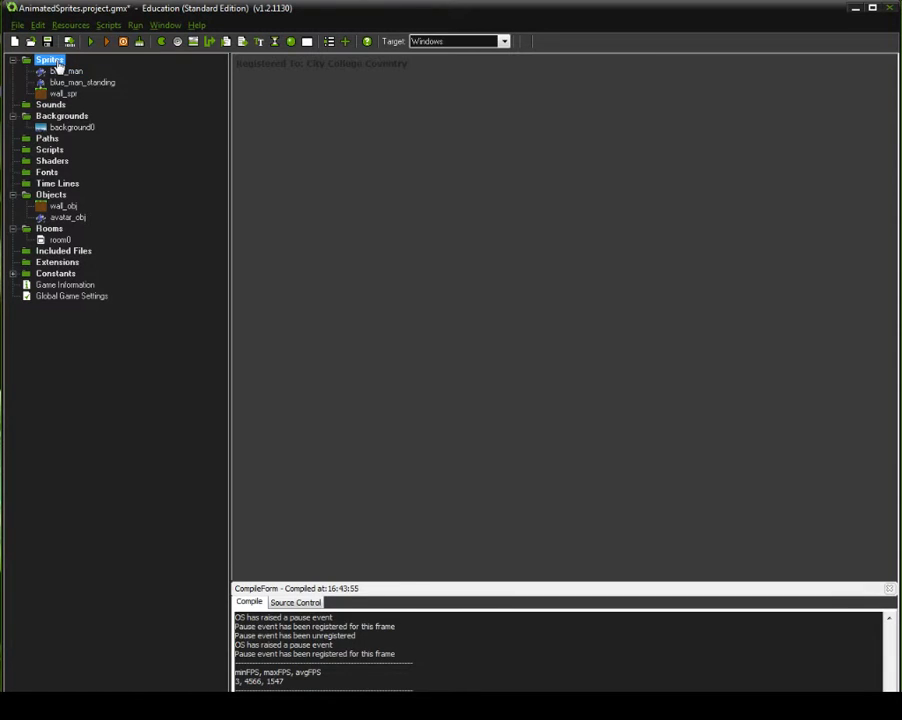
right_click(58, 66)
click(58, 68)
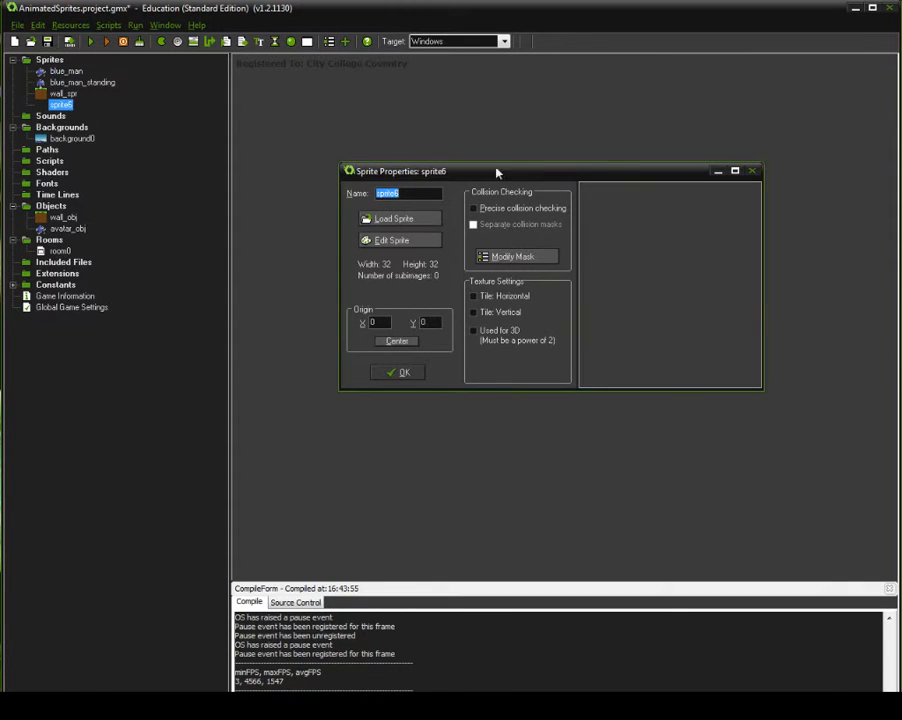
click(752, 171)
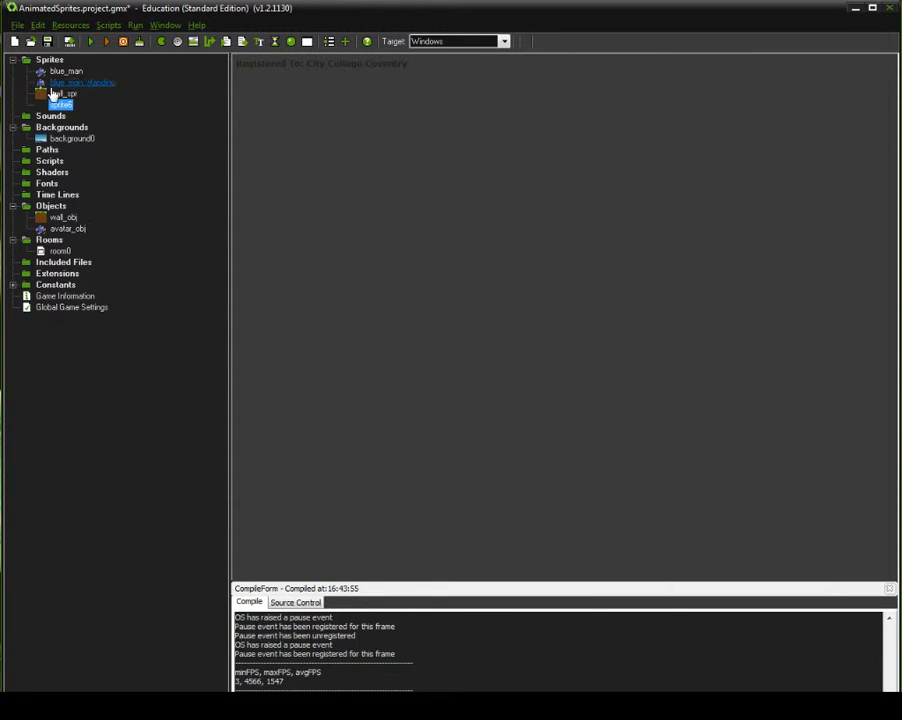
Duplicate the blue_man sprite.
click(62, 72)
right_click(60, 80)
click(72, 117)
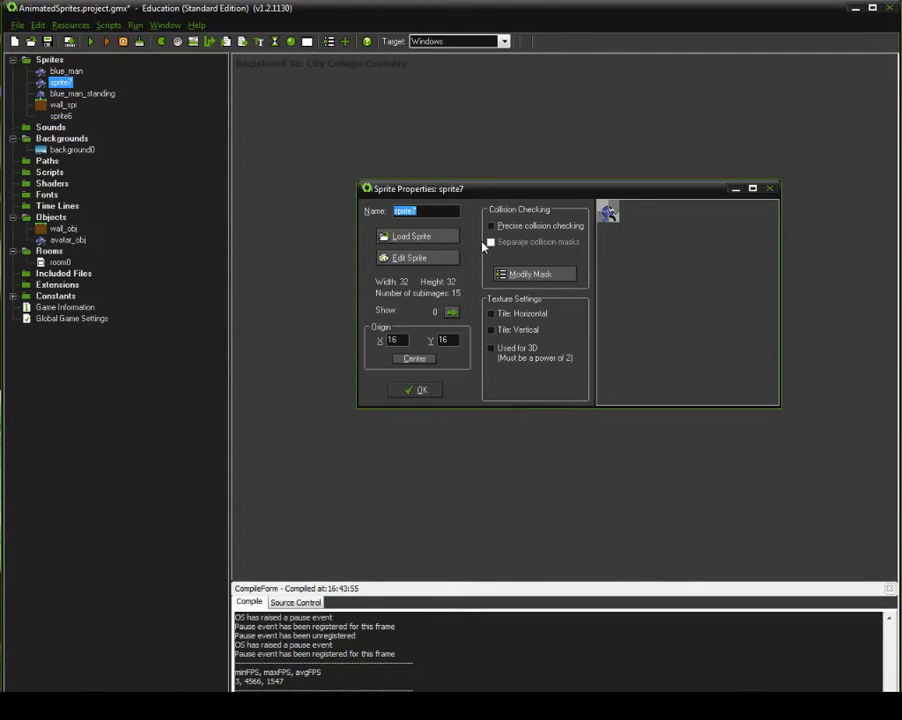
Stretch the duplicated blue_man sprite's animation to 1 frame in the sprite editor.
click(422, 262)
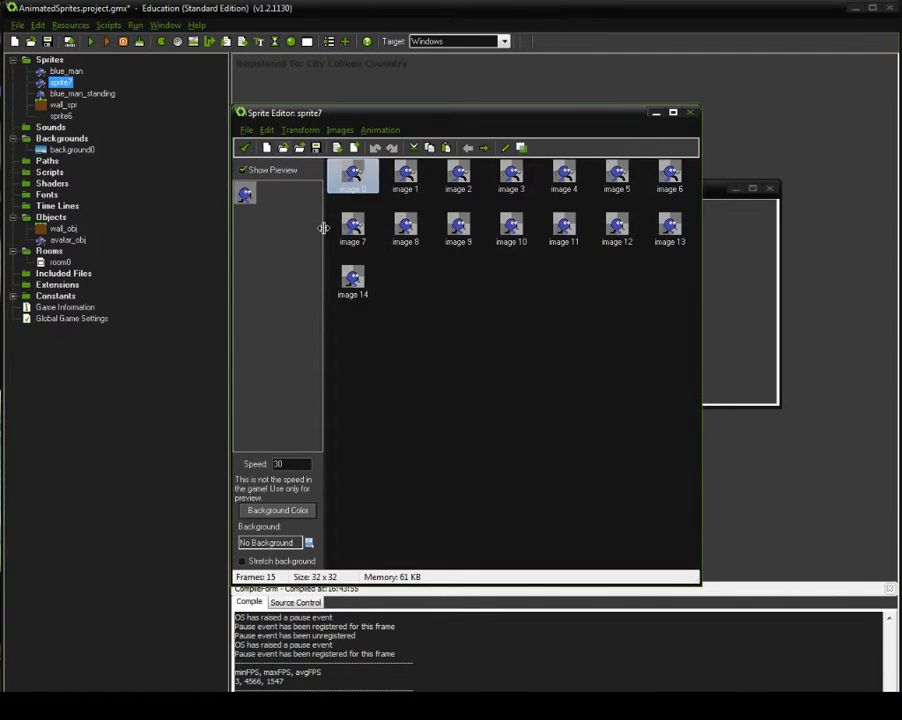
click(472, 383)
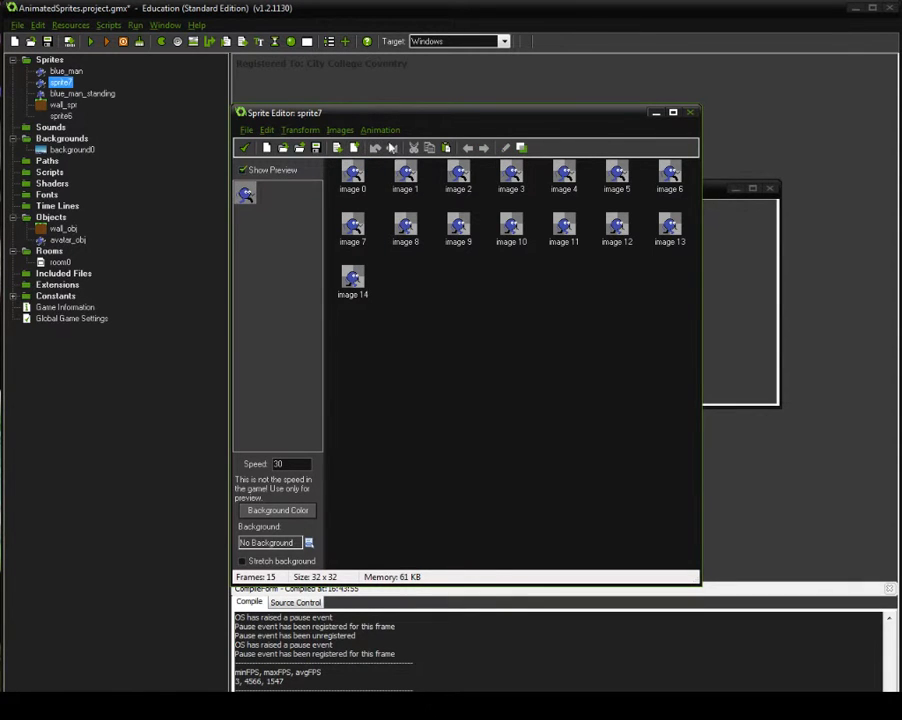
drag(407, 115, 507, 234)
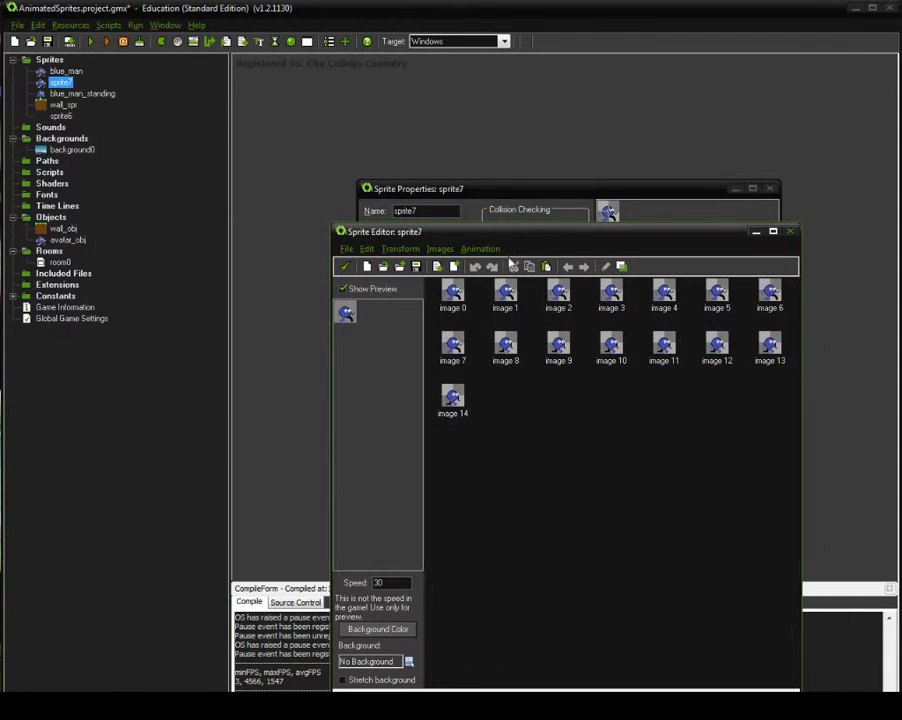
click(481, 249)
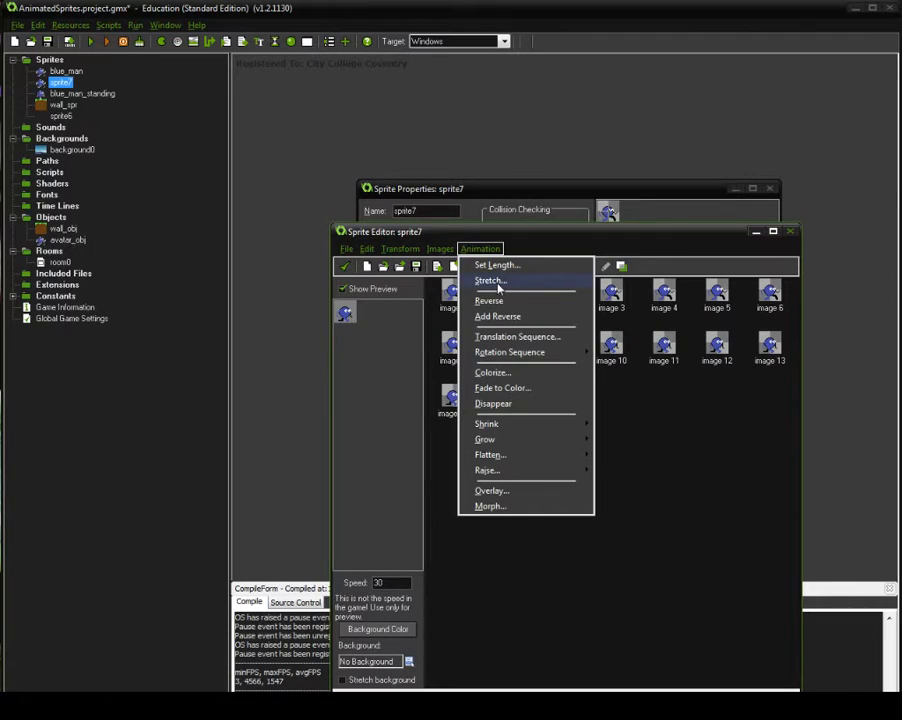
click(492, 281)
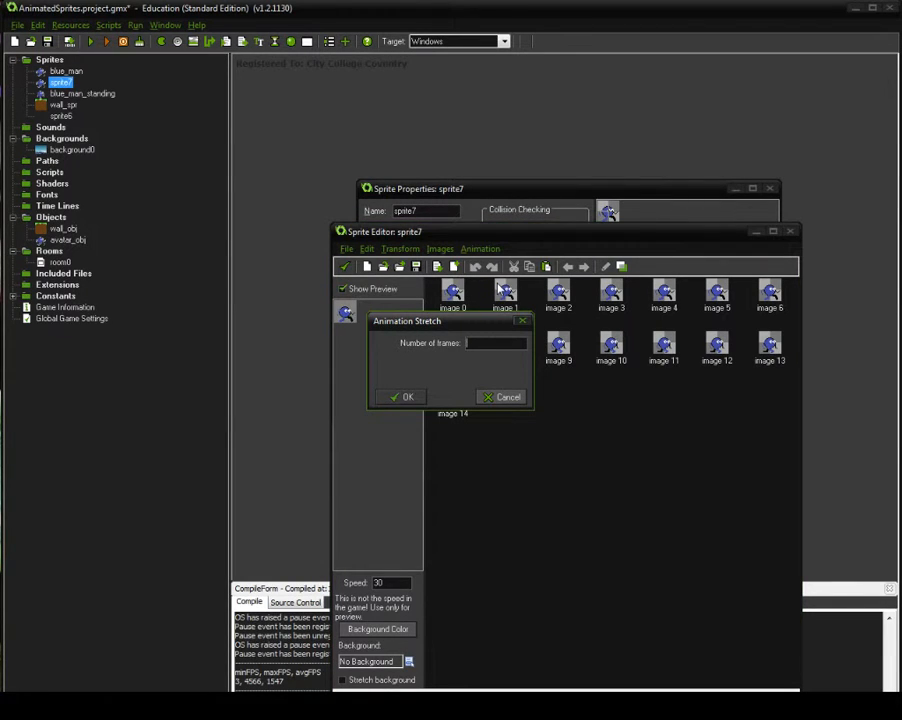
text(1)
key(Return)
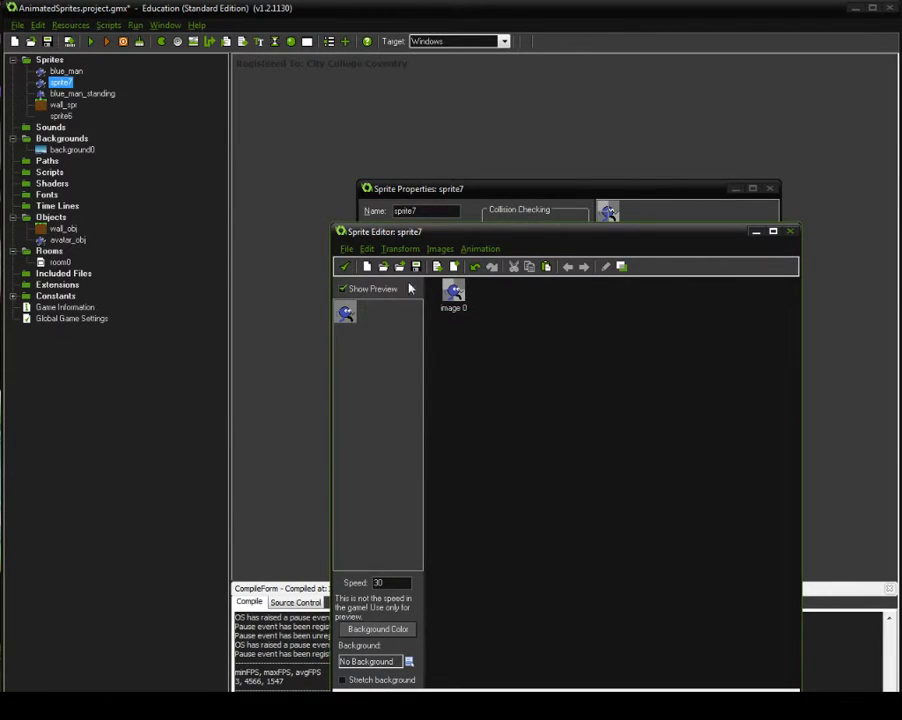
Draw a filled red circle without an outline over the blue man in the copy's single frame, covering body and legs.
double_click(453, 292)
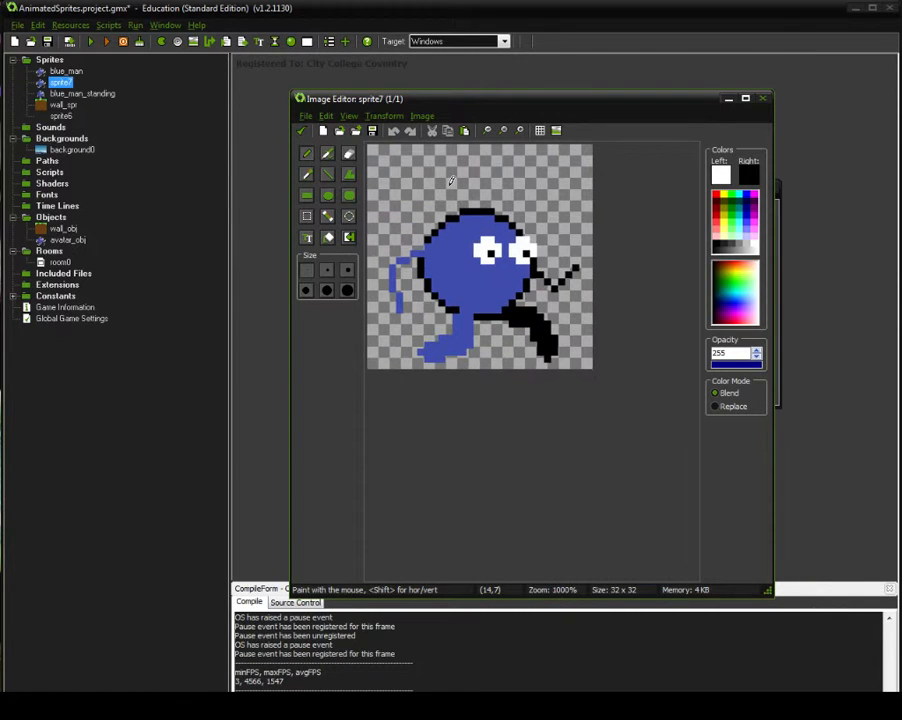
click(716, 196)
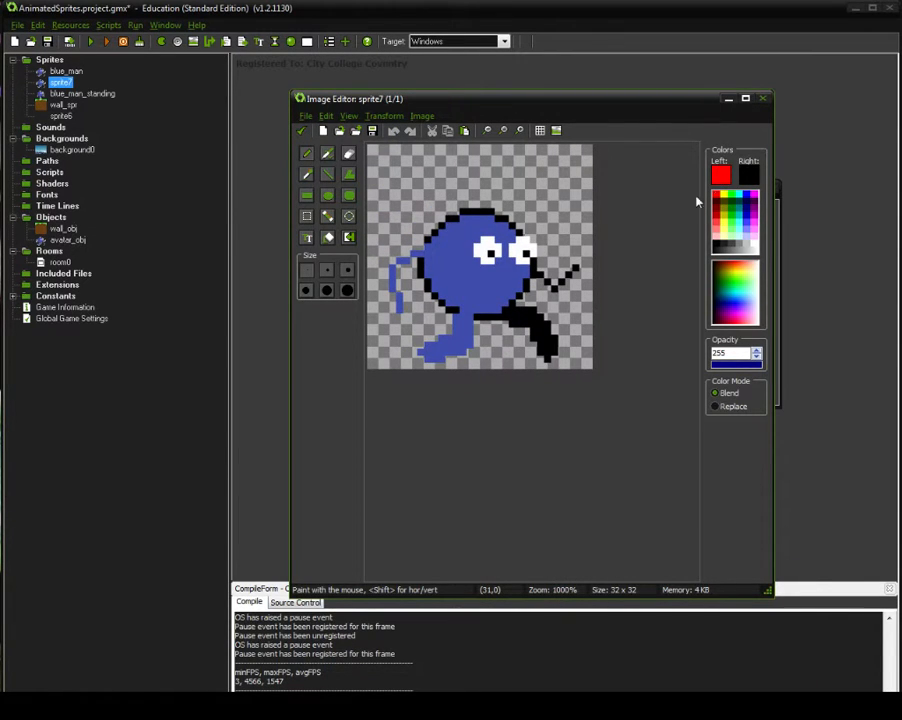
click(329, 198)
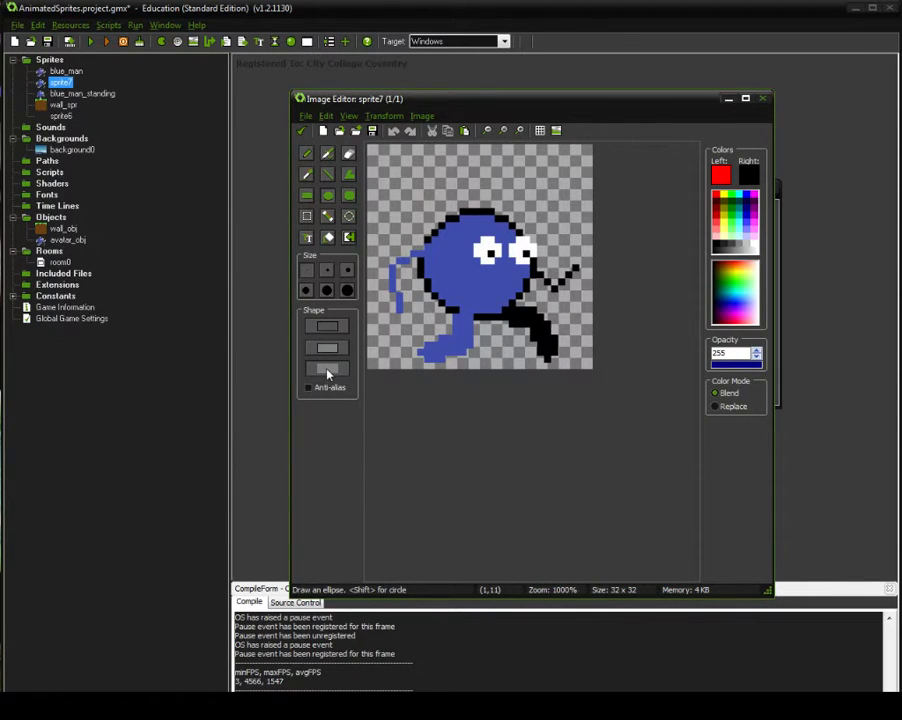
click(333, 328)
click(327, 370)
mouse_move(391, 188)
mouse_down()
mouse_move(553, 323)
mouse_move(567, 344)
mouse_move(563, 360)
mouse_up()
Erase the leftover black hand and foot pixels outside the red circle and save the edited image to the sprite.
click(348, 153)
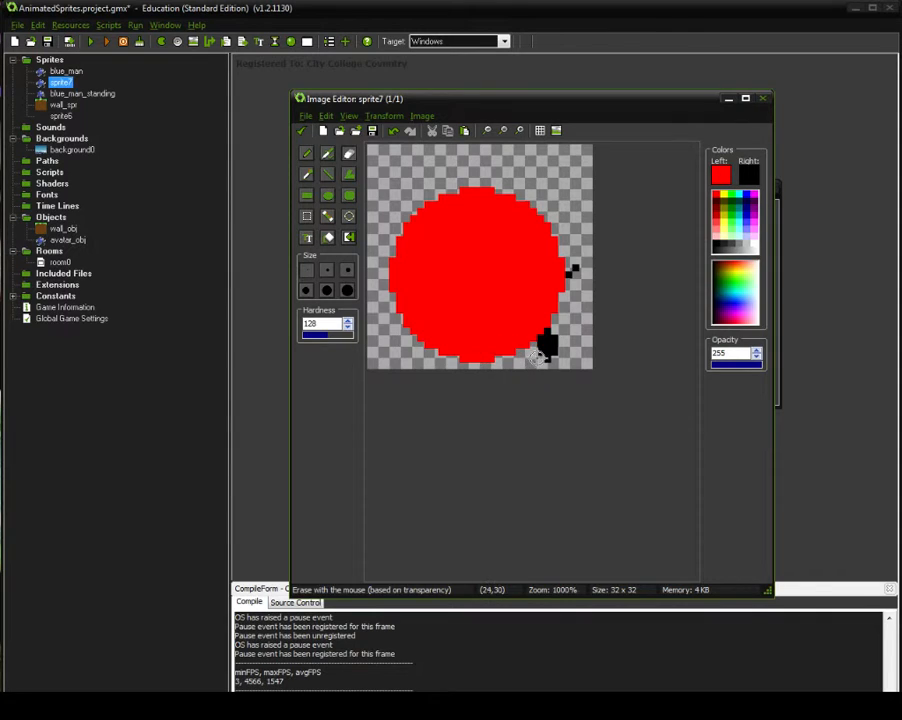
drag(548, 348, 540, 342)
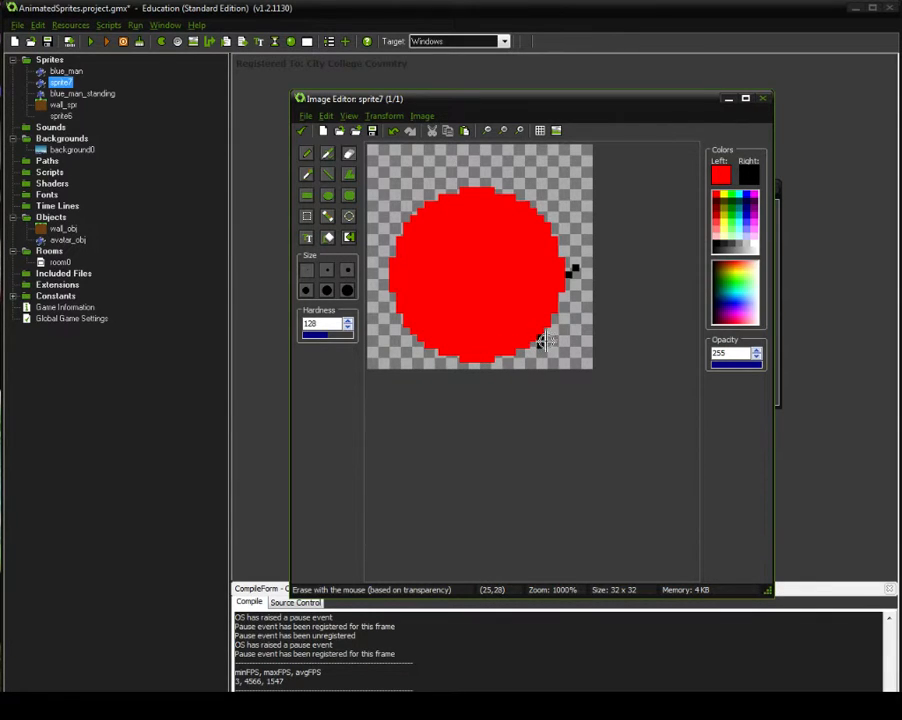
click(570, 270)
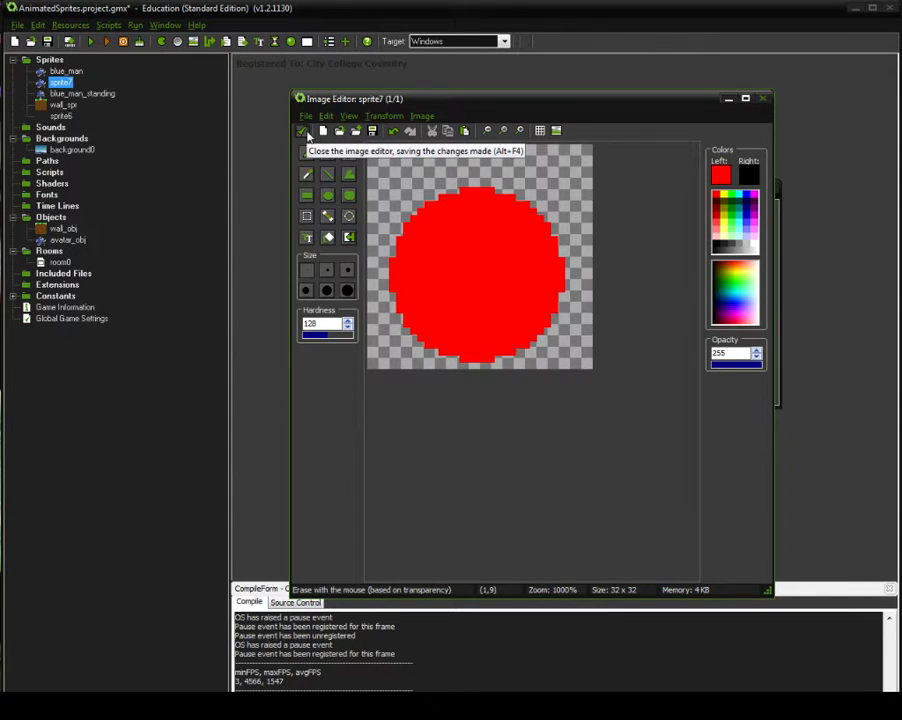
click(304, 131)
click(345, 266)
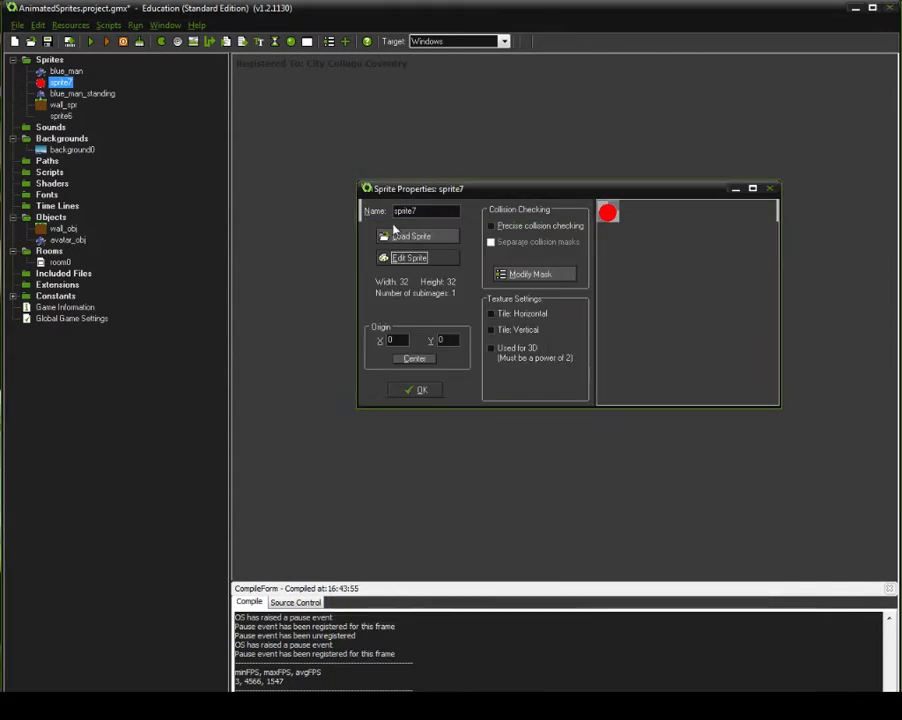
Rename the red circle sprite blue_man_mask and center its origin.
text(blue_man_mask)
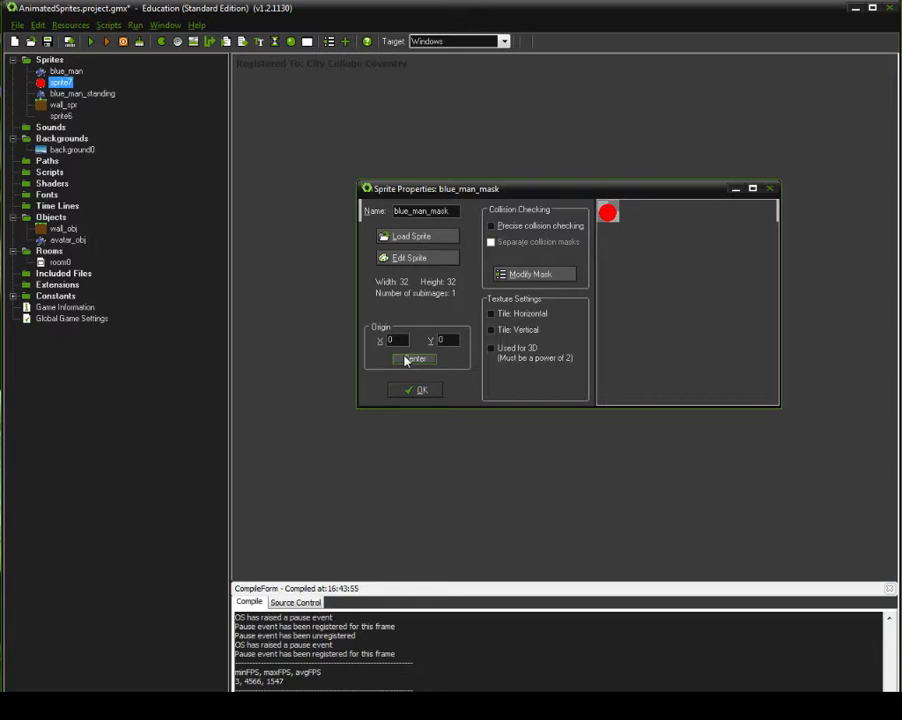
click(410, 358)
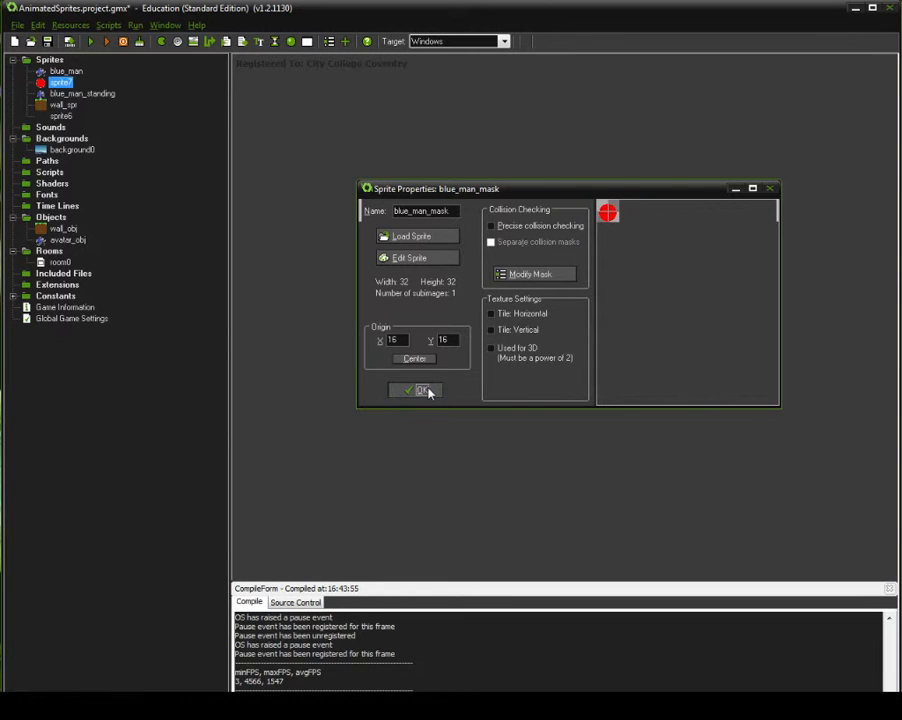
click(424, 390)
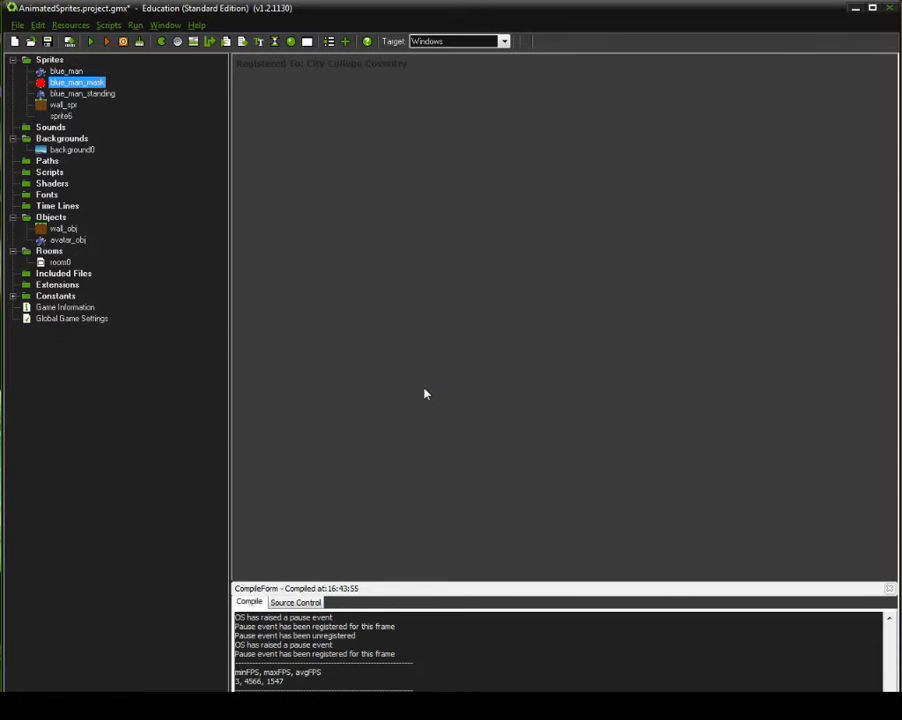
Set avatar_obj's collision mask to the blue_man_mask sprite.
double_click(85, 241)
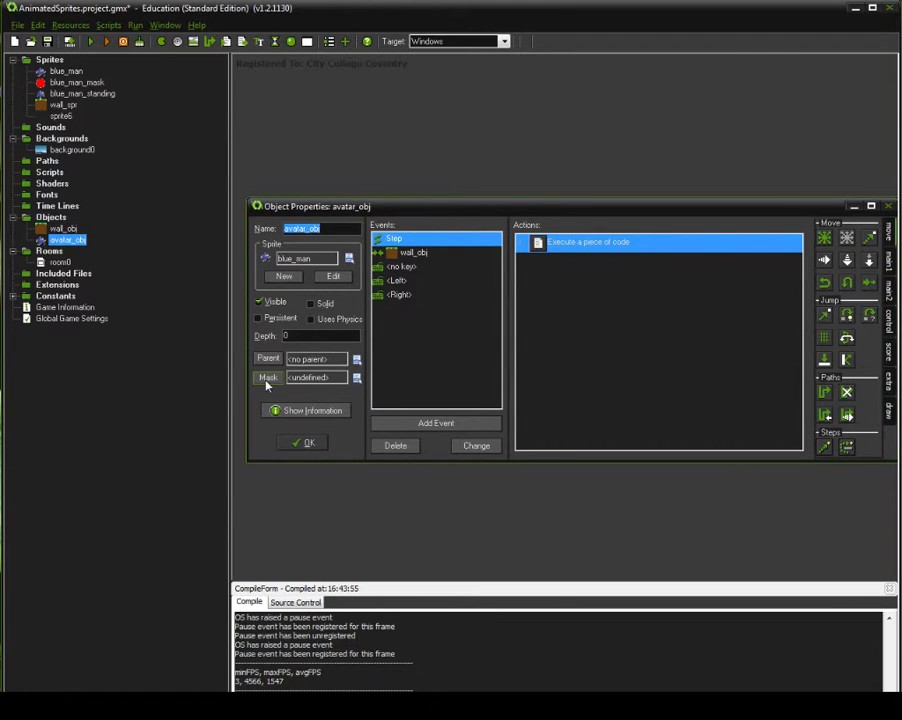
click(356, 378)
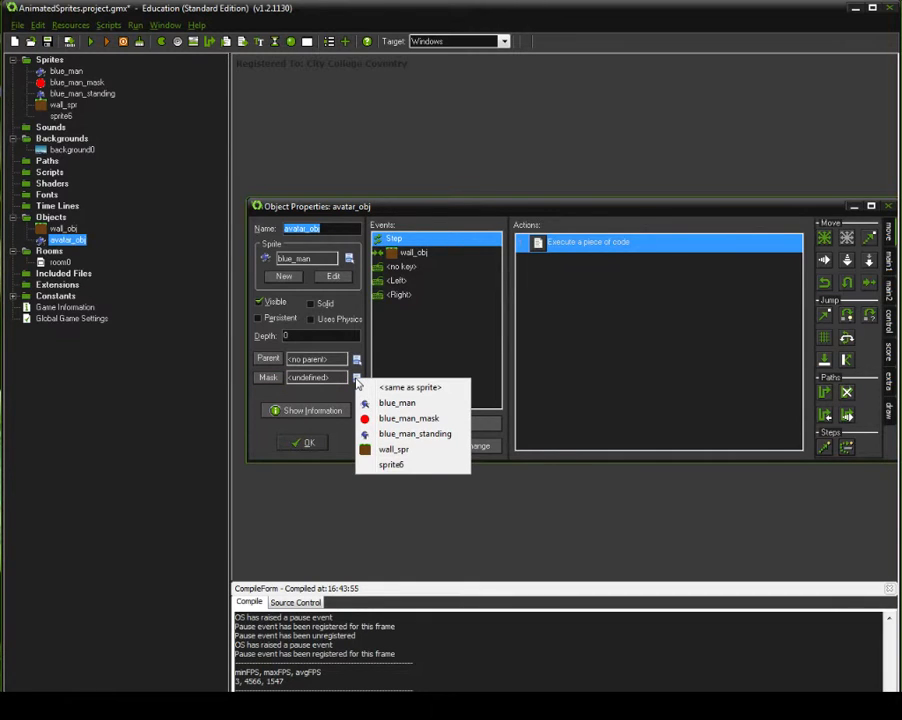
click(415, 425)
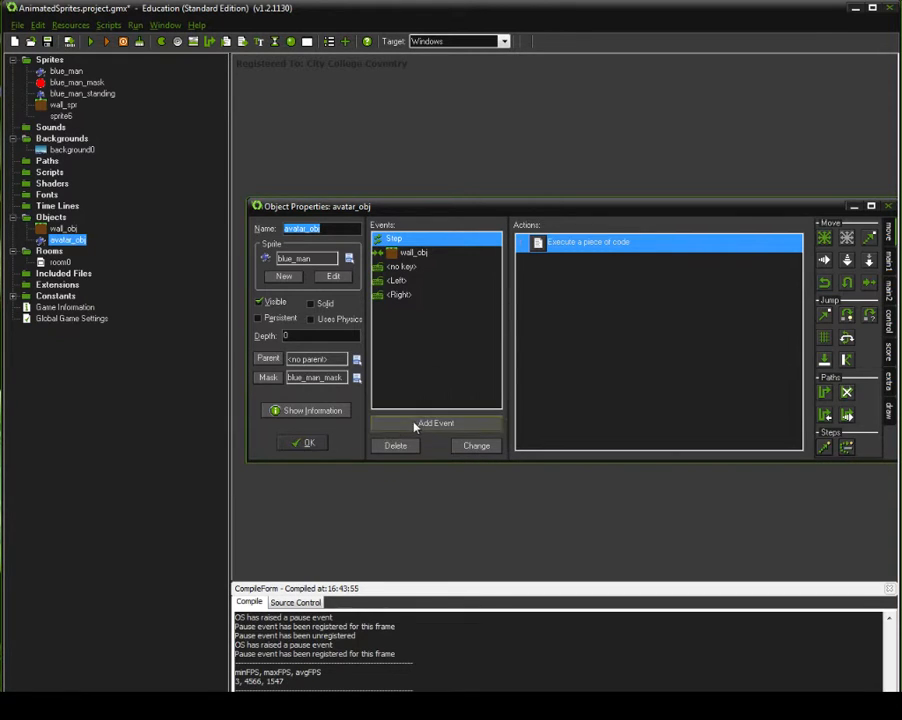
click(306, 446)
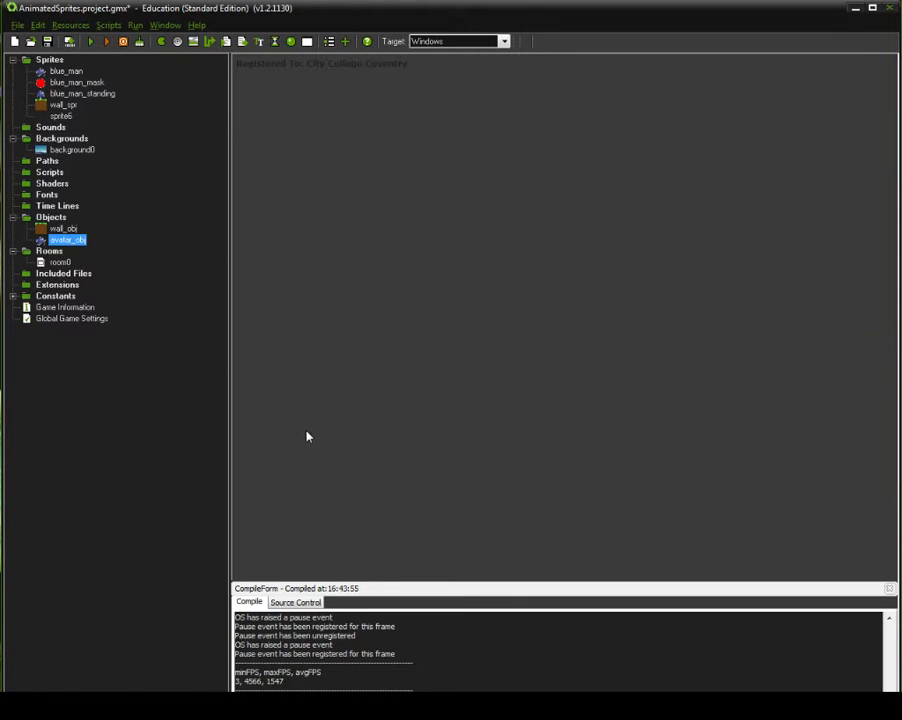
Run the game and walk the blue man right and left to check his walking and standing animations.
click(91, 42)
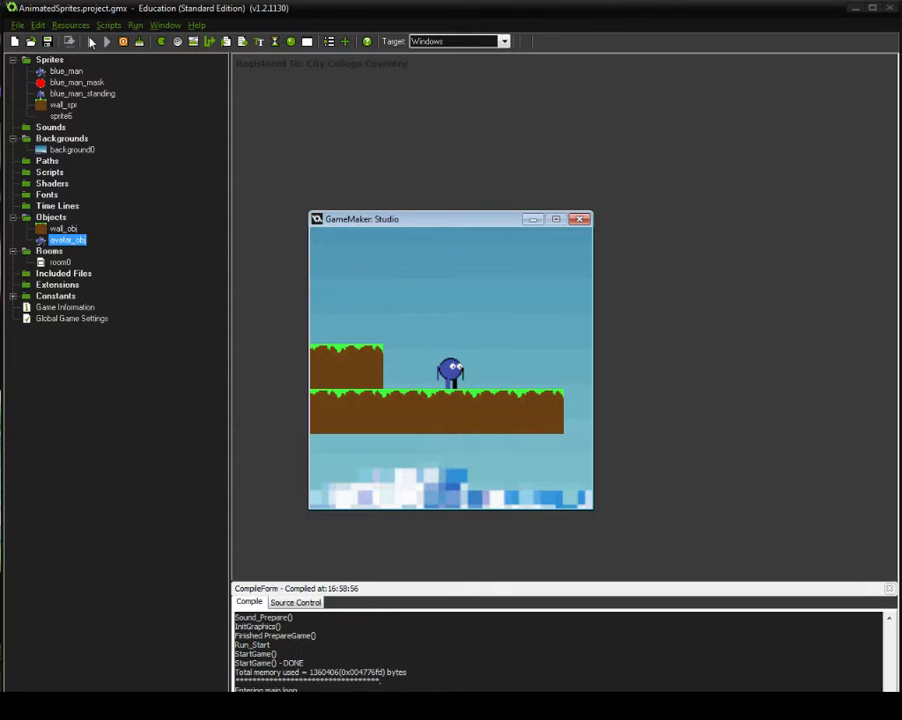
key(Right)
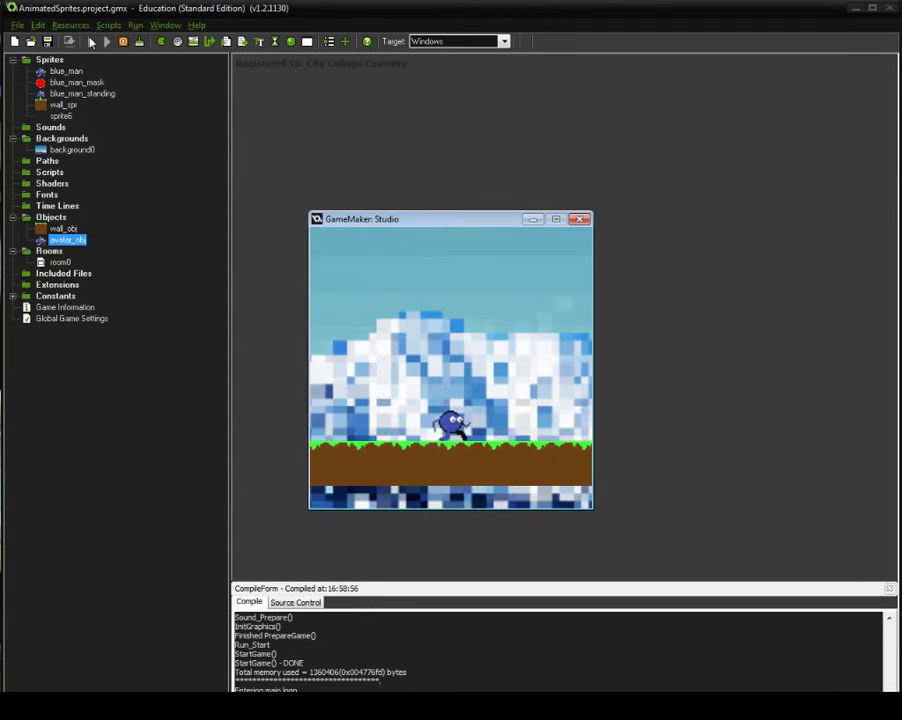
key(Right)
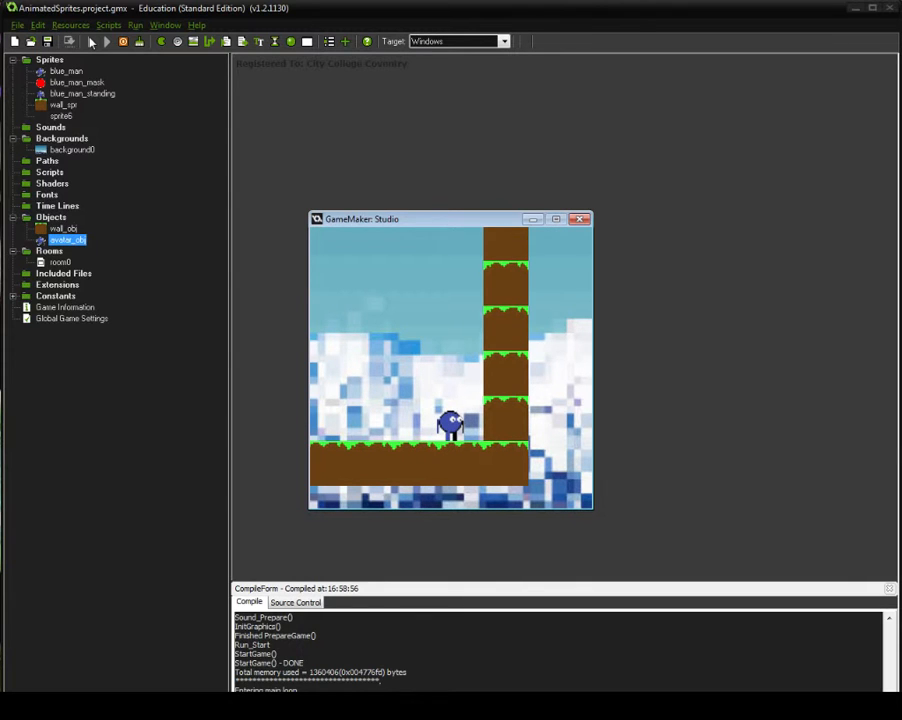
key(Left)
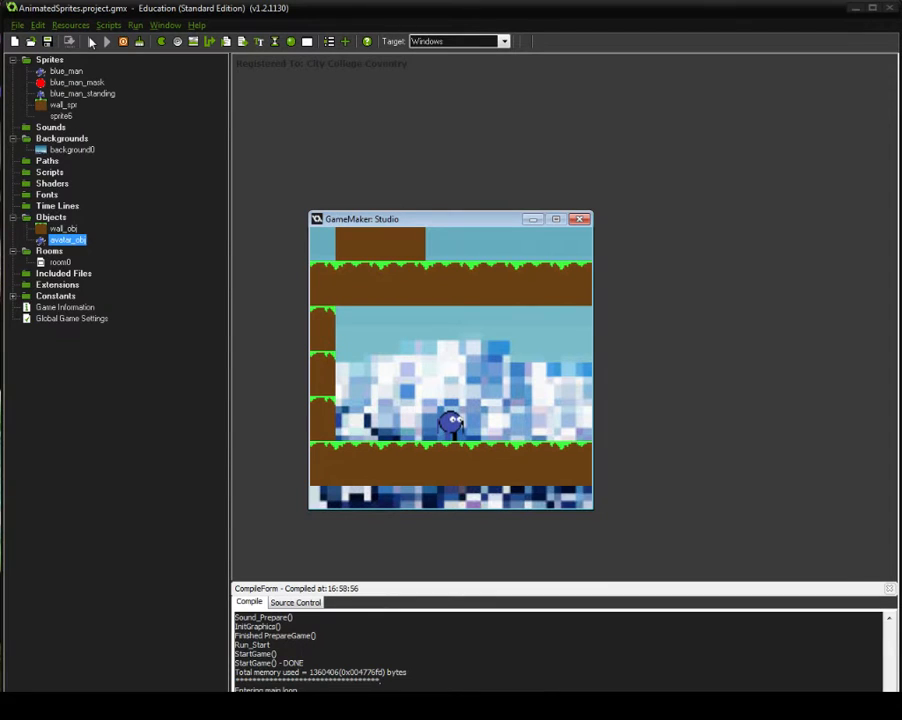
key(Left)
key(Left)
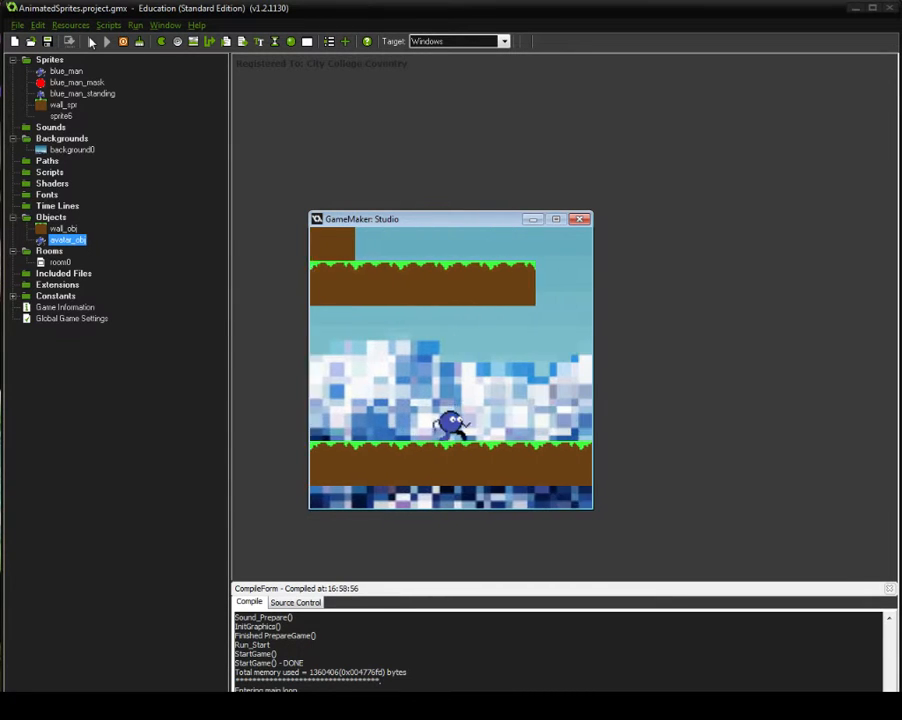
Walk the blue man right and left along the lower ground to check which way he faces, and close the game.
key(Right)
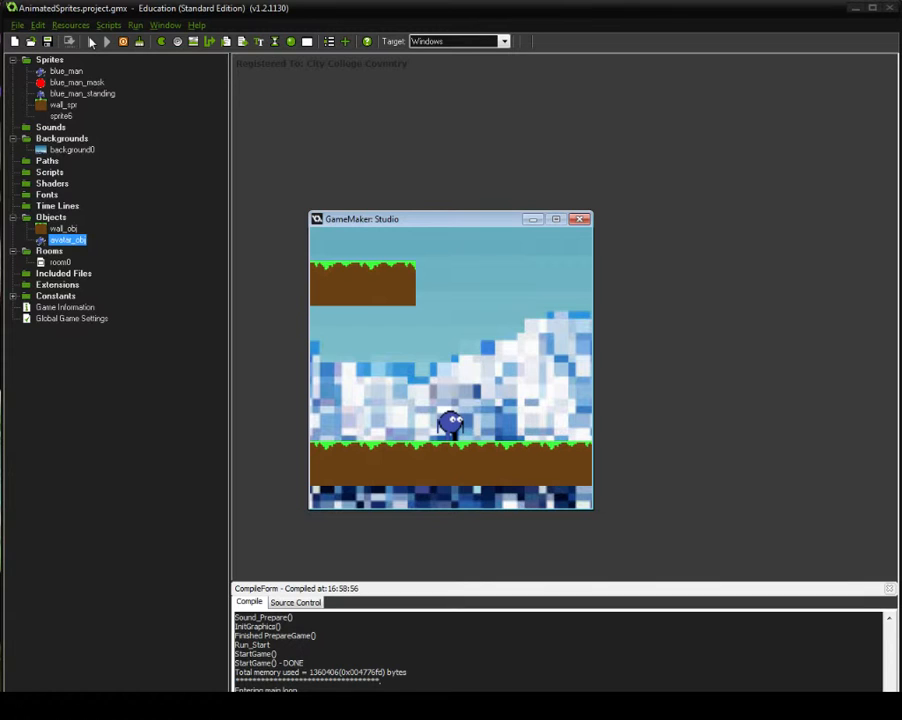
key(Left)
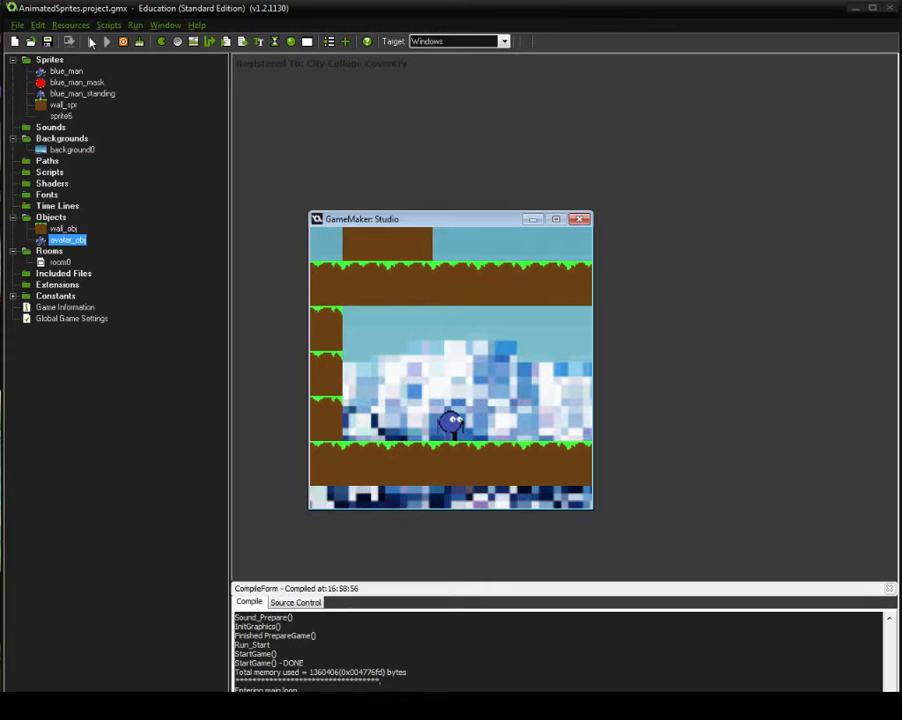
click(580, 220)
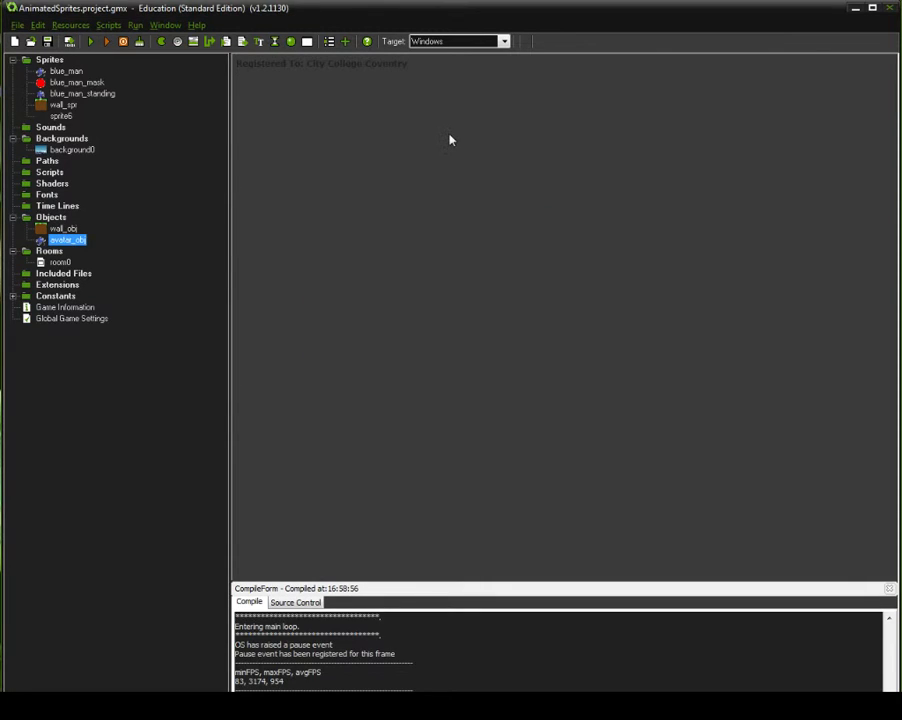
Add a Transform Sprite action with xscale -1 to avatar_obj's Left key event.
double_click(70, 242)
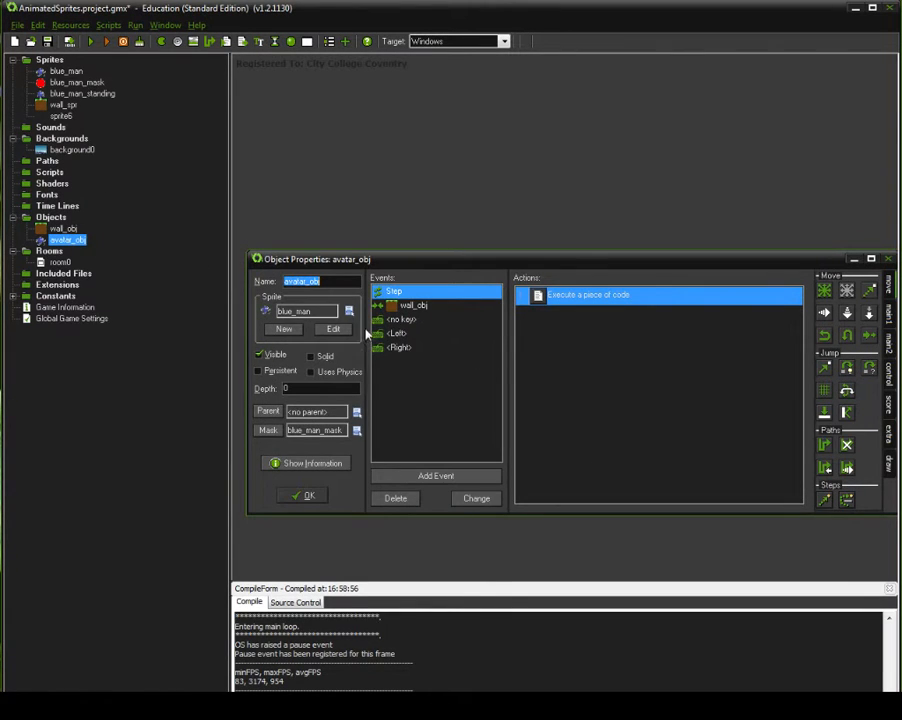
click(398, 333)
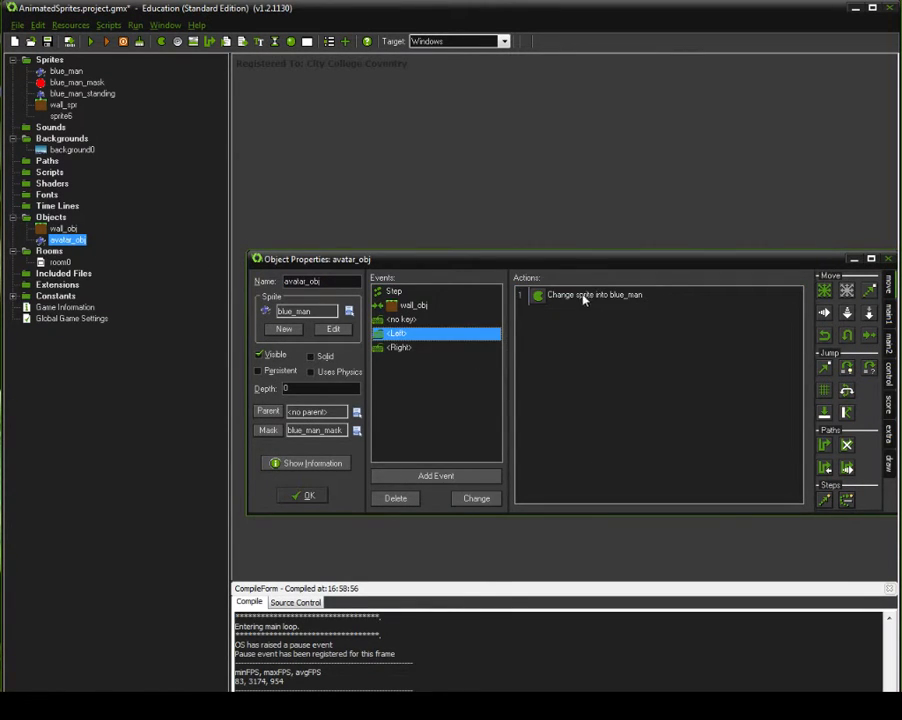
click(412, 348)
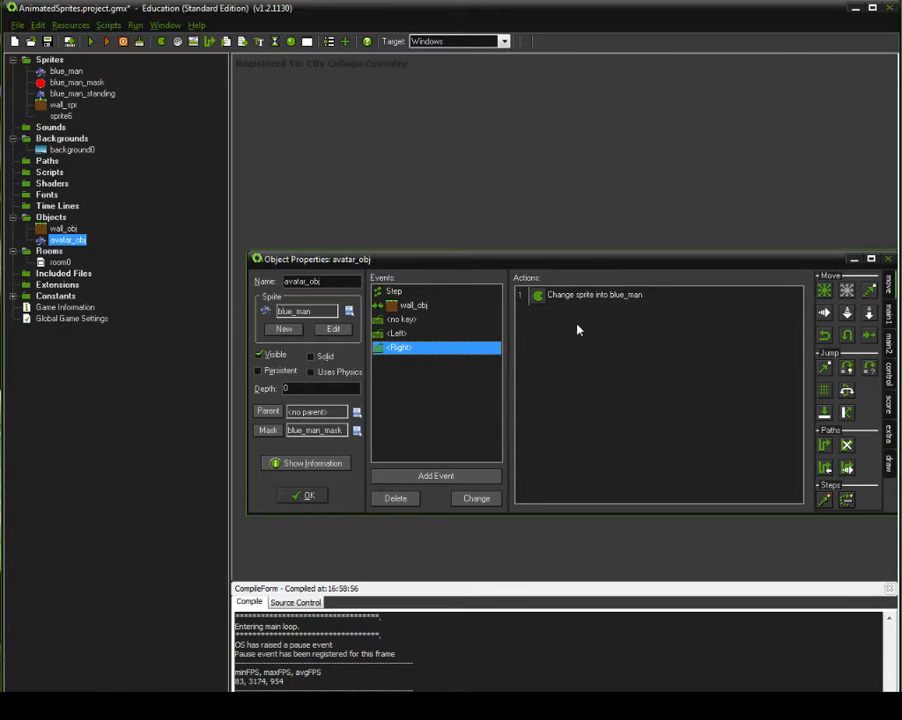
click(398, 333)
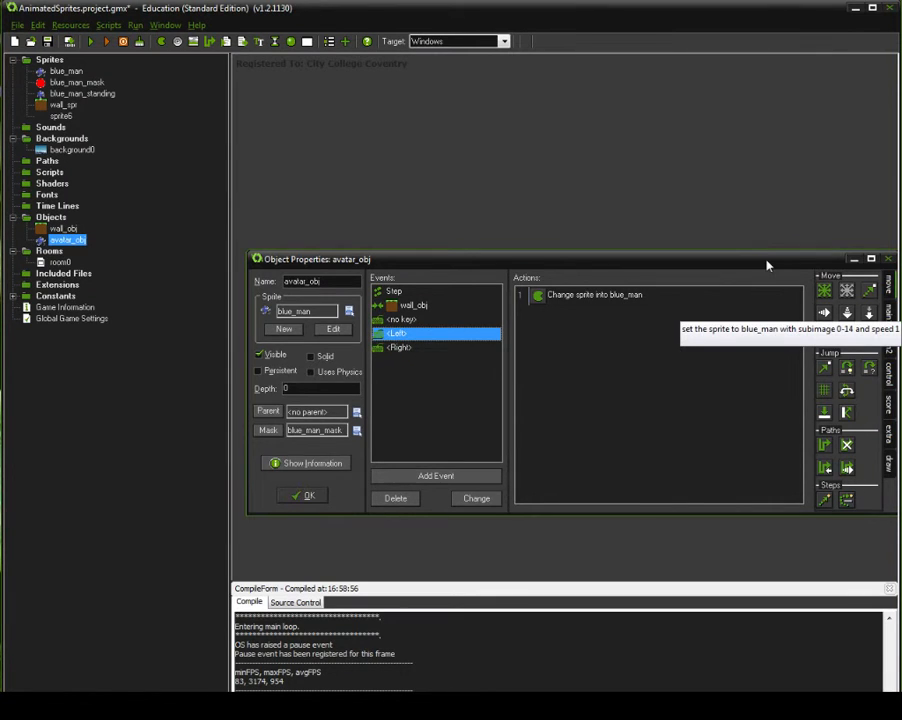
drag(762, 262, 762, 218)
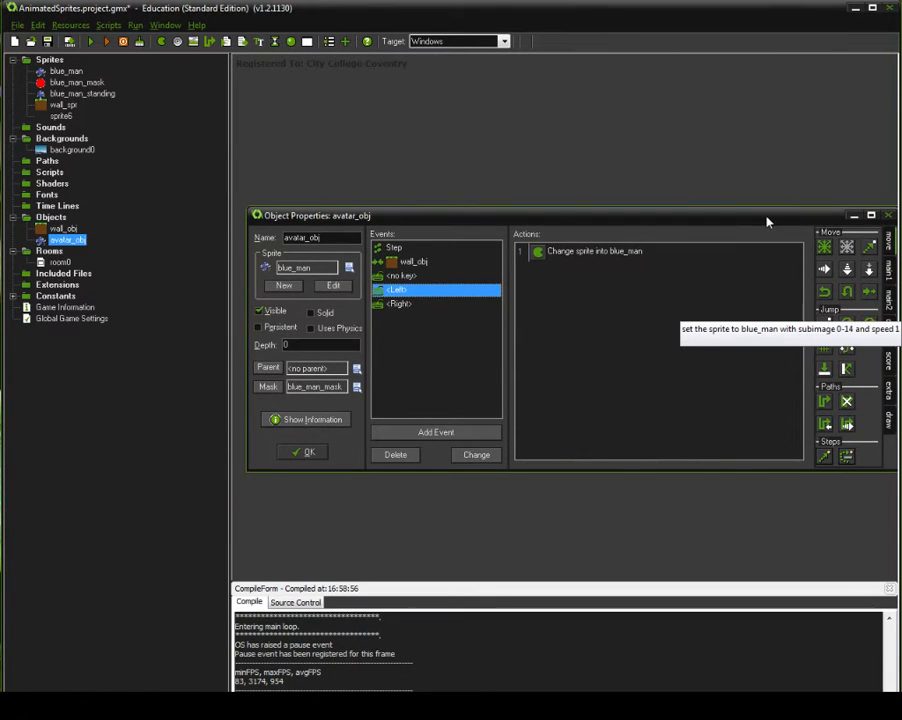
click(886, 280)
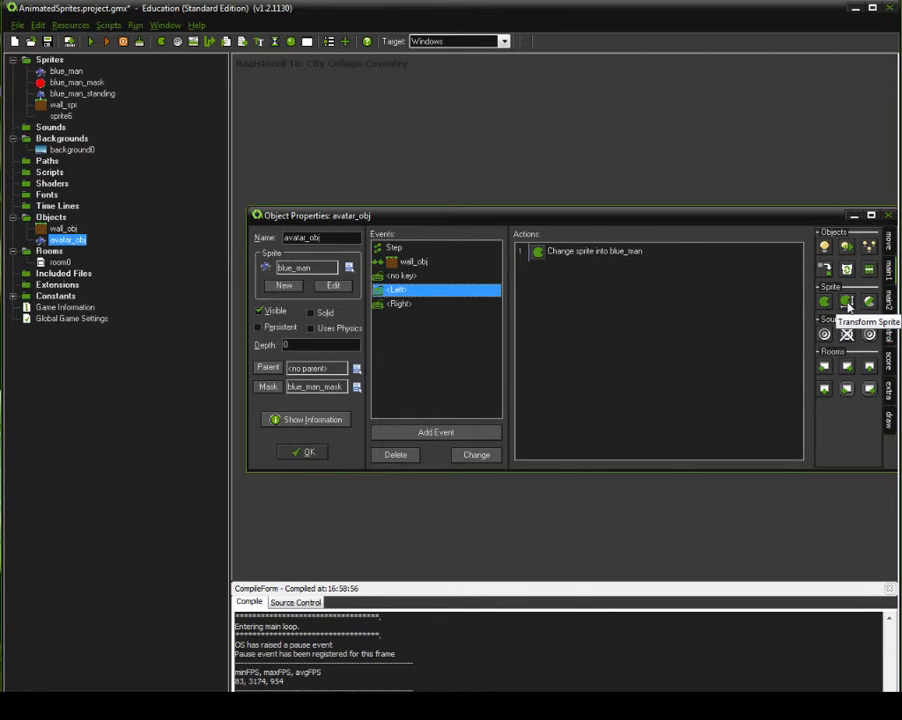
drag(848, 303, 698, 333)
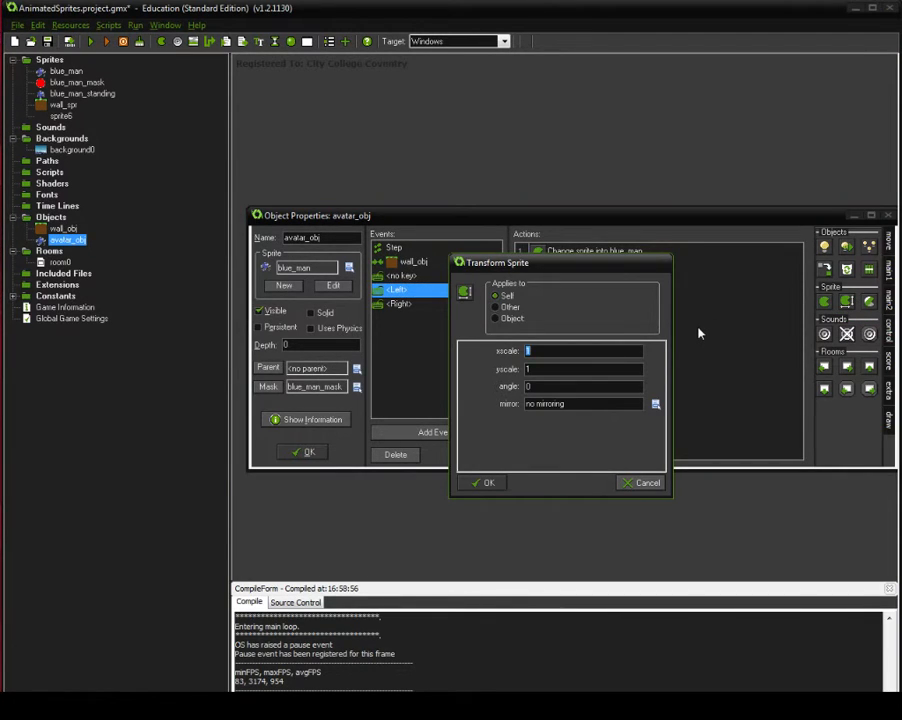
click(544, 351)
key(Home)
text(-)
click(488, 482)
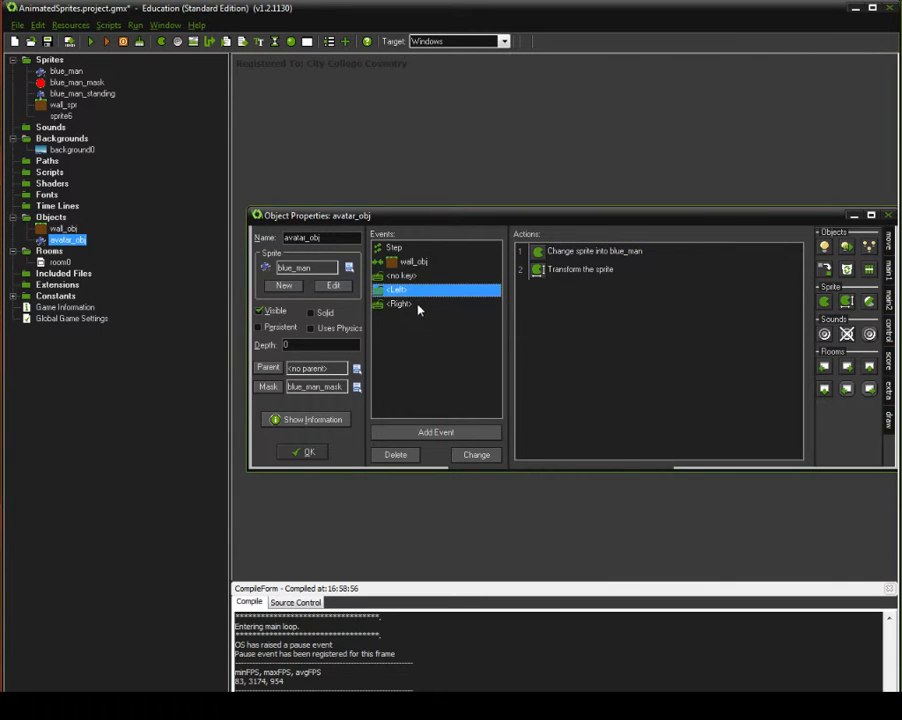
Add a Transform Sprite action with xscale 1 to avatar_obj's Right key event and accept the object's changes.
click(410, 306)
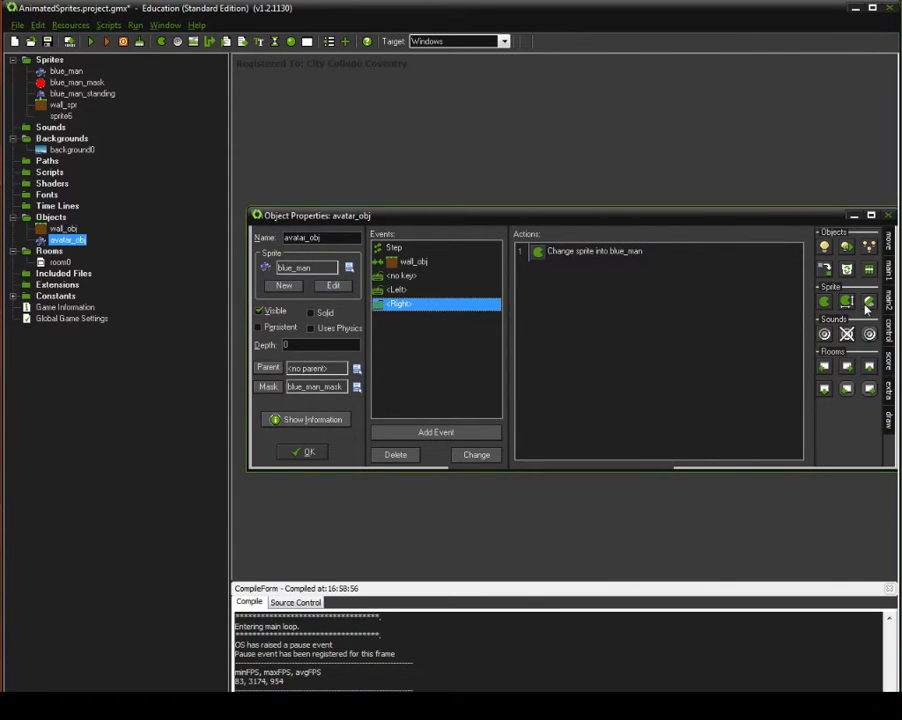
drag(868, 301, 576, 289)
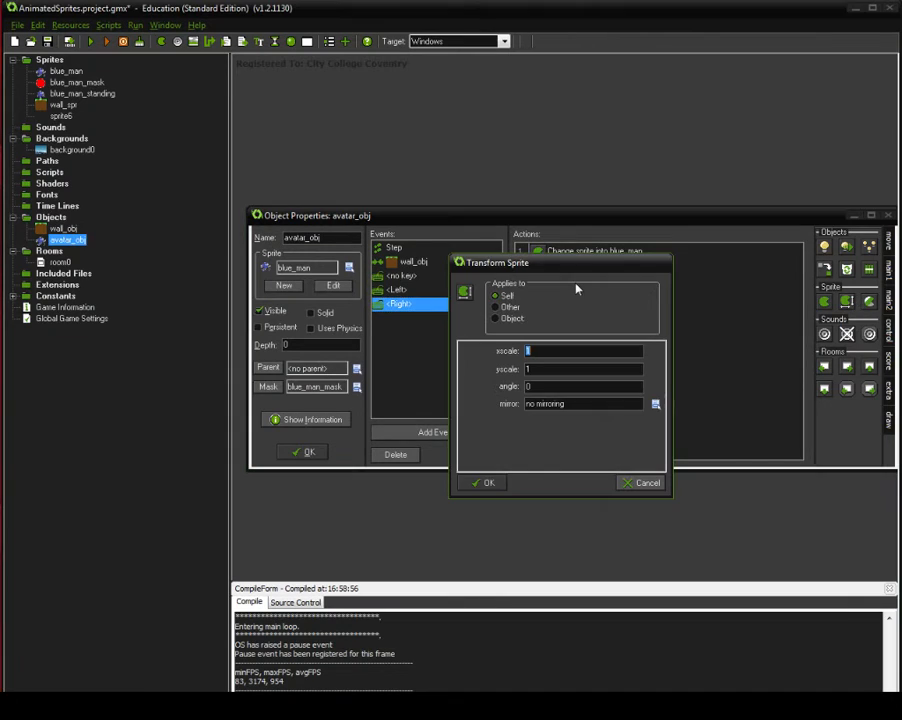
click(556, 352)
click(497, 482)
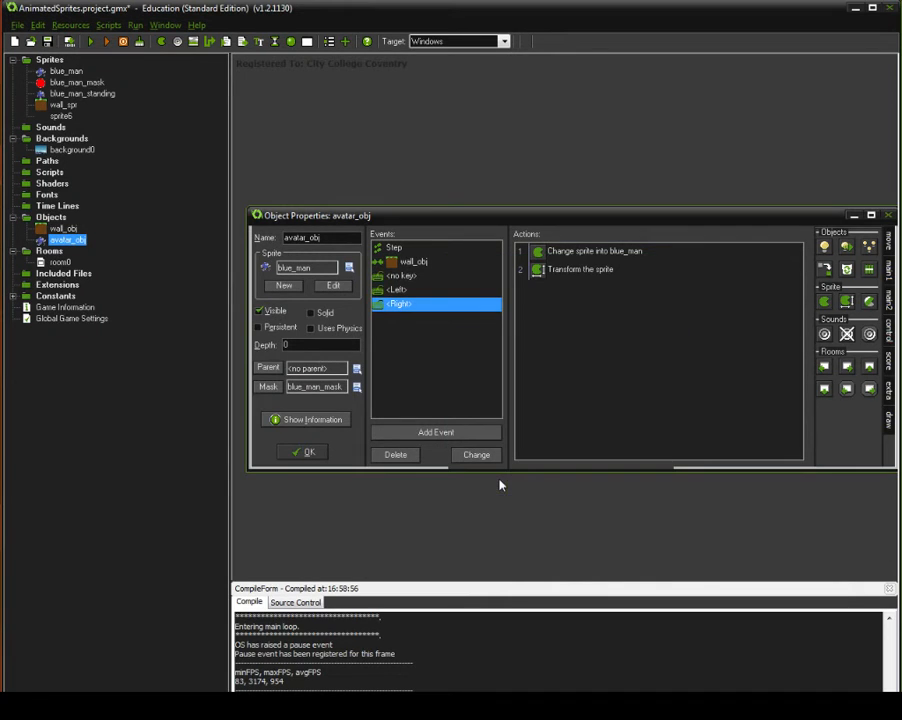
click(305, 453)
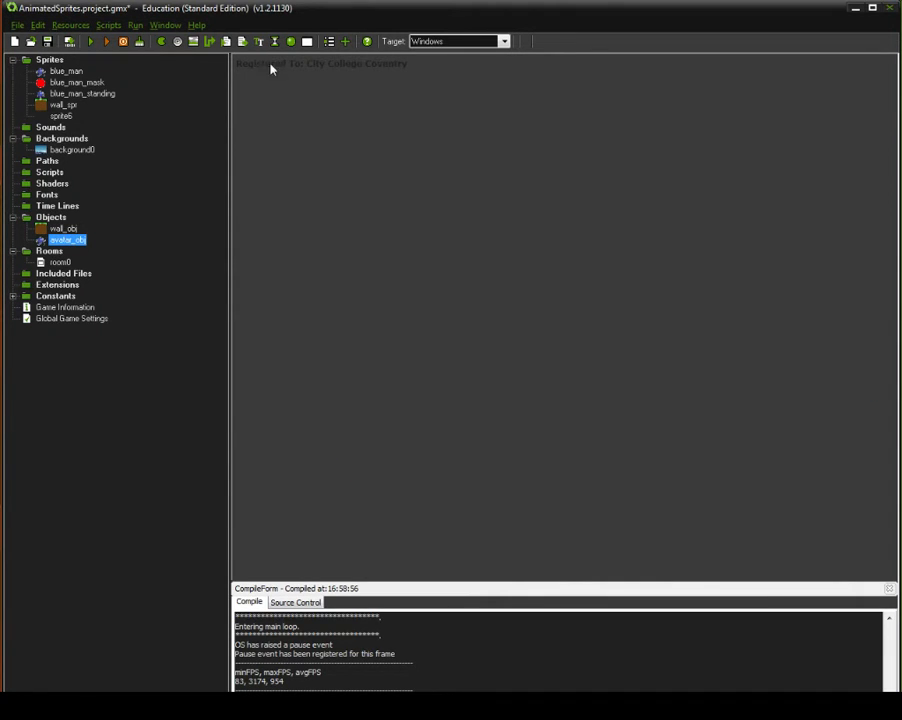
Run the game, walk and jump the blue man in both directions to check that his sprite flips, and close the game.
click(91, 42)
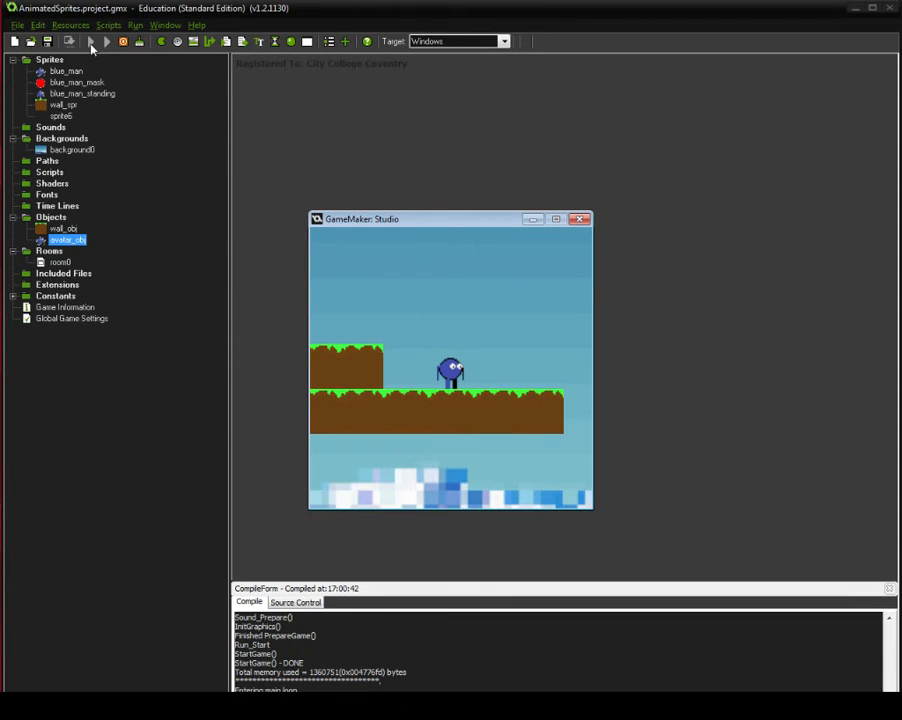
key(Right)
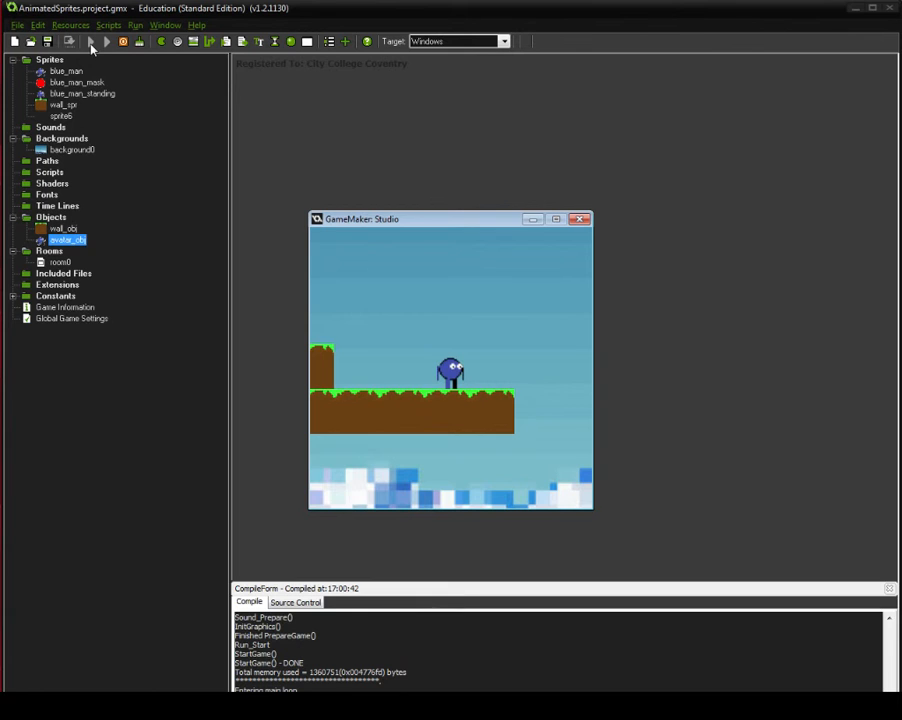
key(Left)
key(Right)
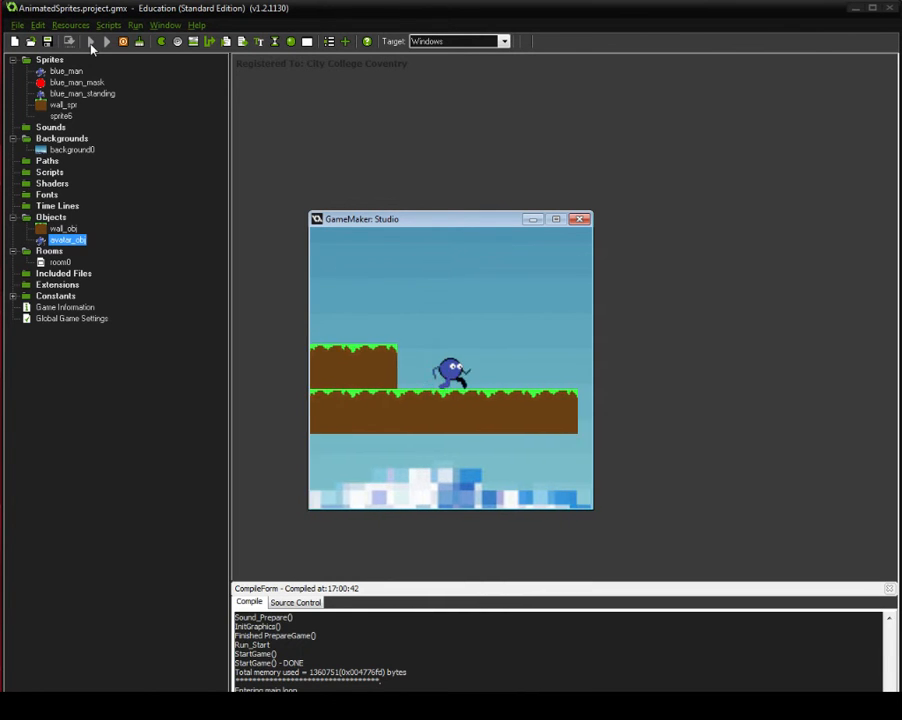
key(Left)
key(Right)
key(Left)
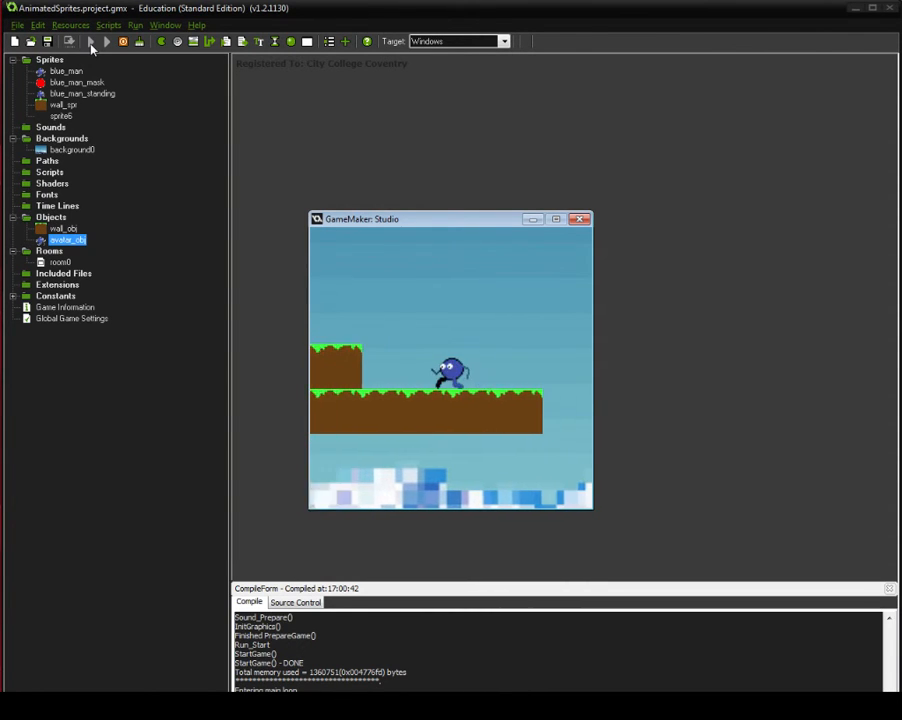
key(Up)
key(Left)
key(Right)
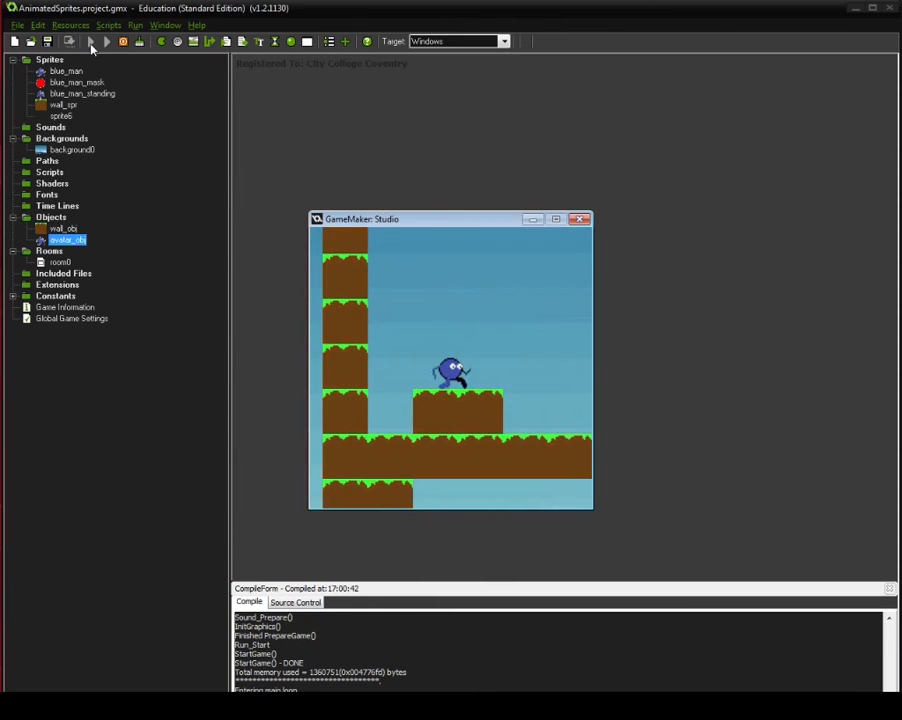
key(Left)
key(Right)
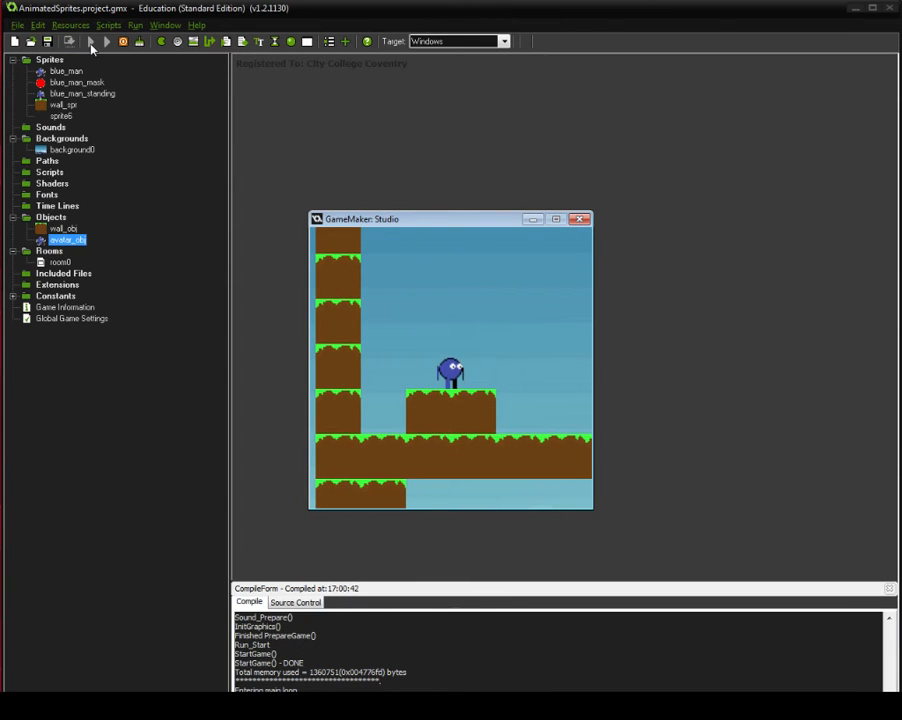
key(Right)
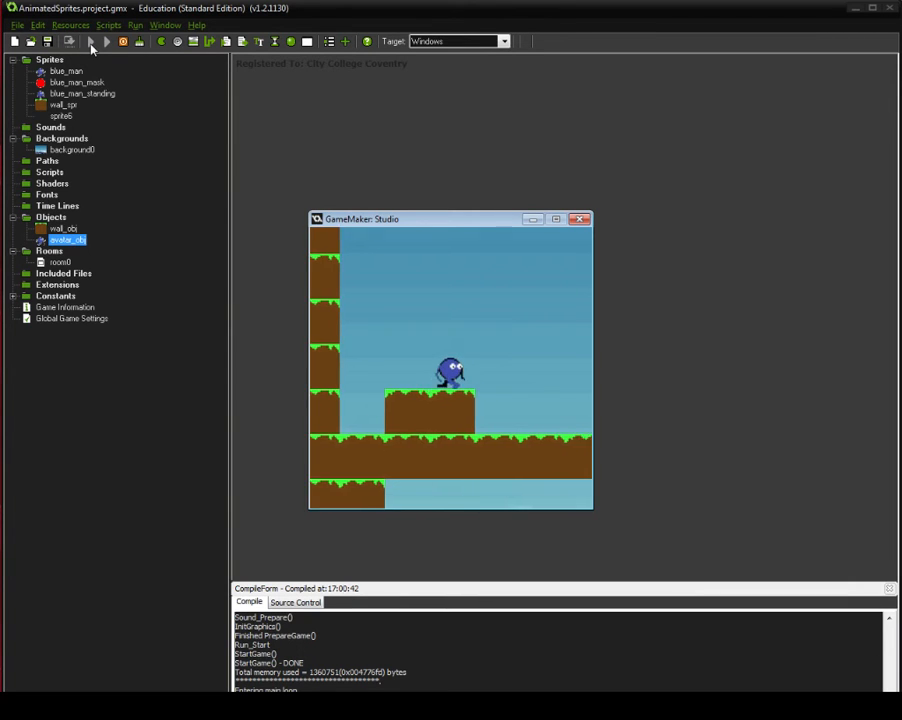
key(Right)
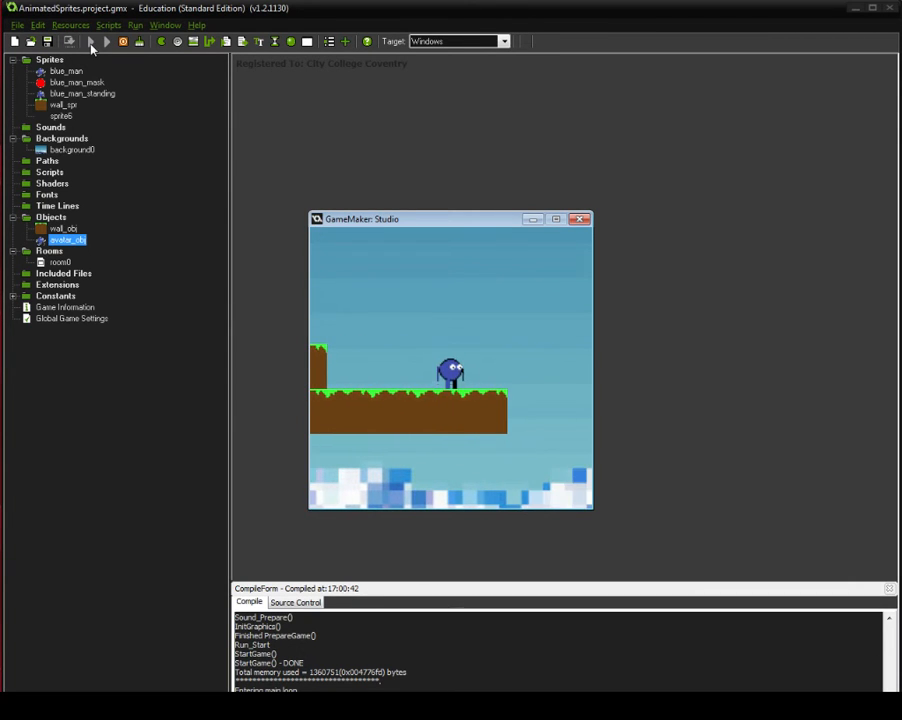
key(Left)
key(Right)
key(Left)
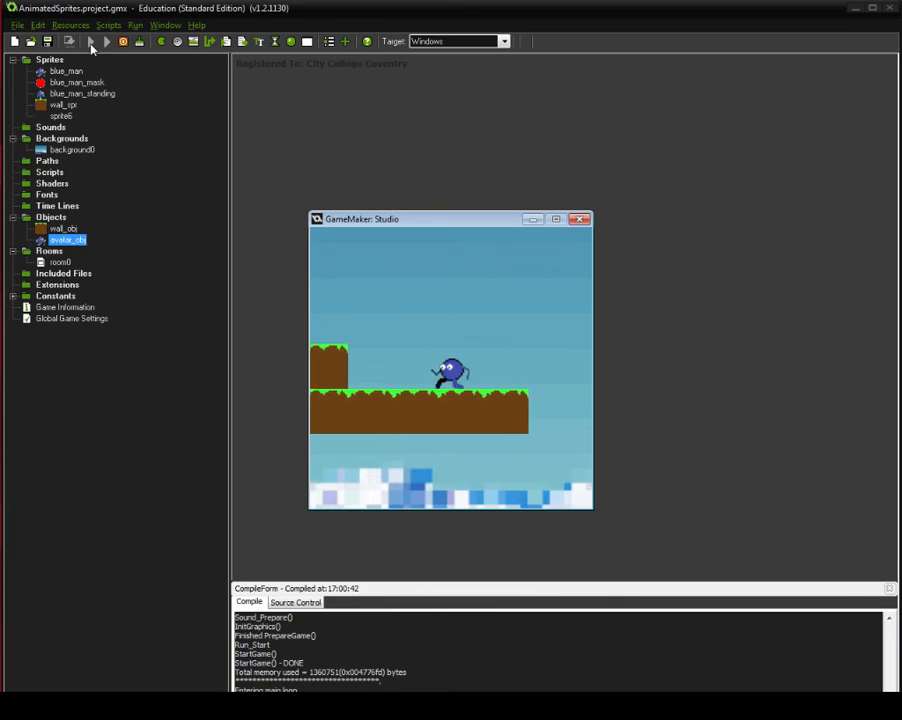
key(Right)
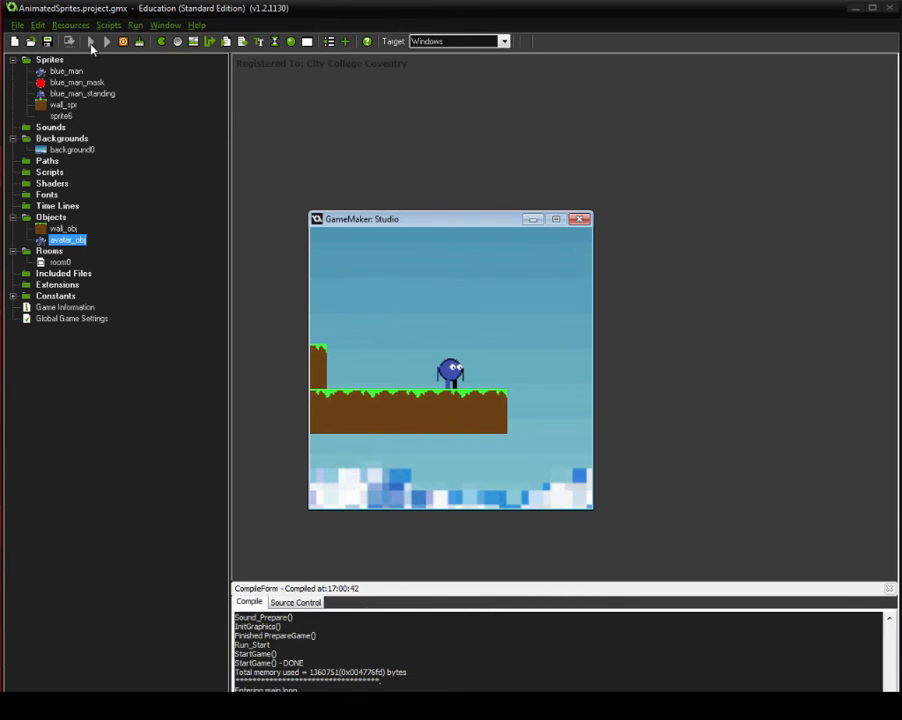
key(Left)
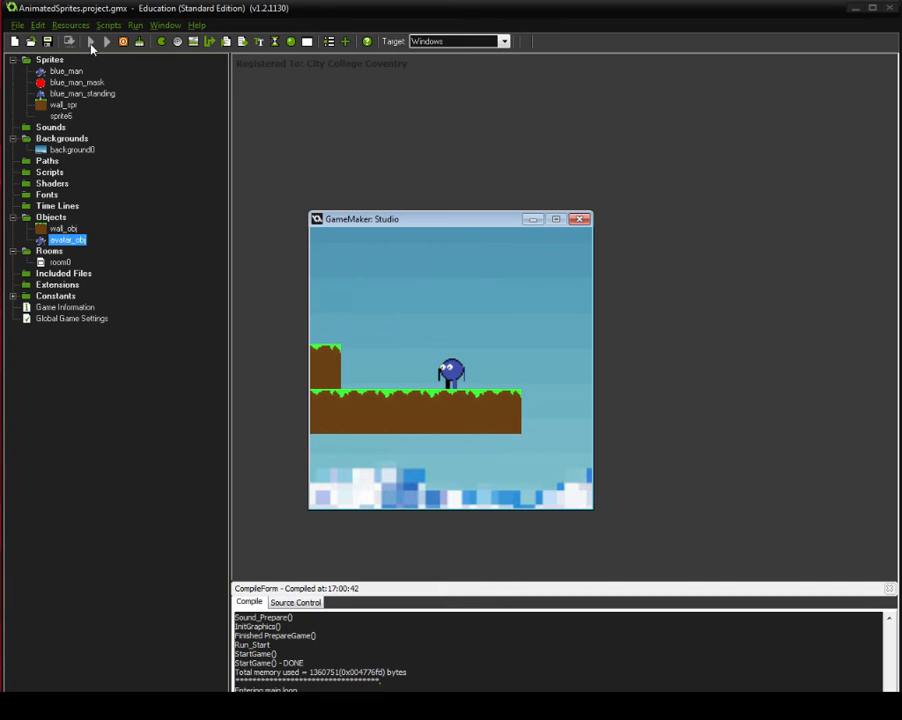
key(Left)
key(Right)
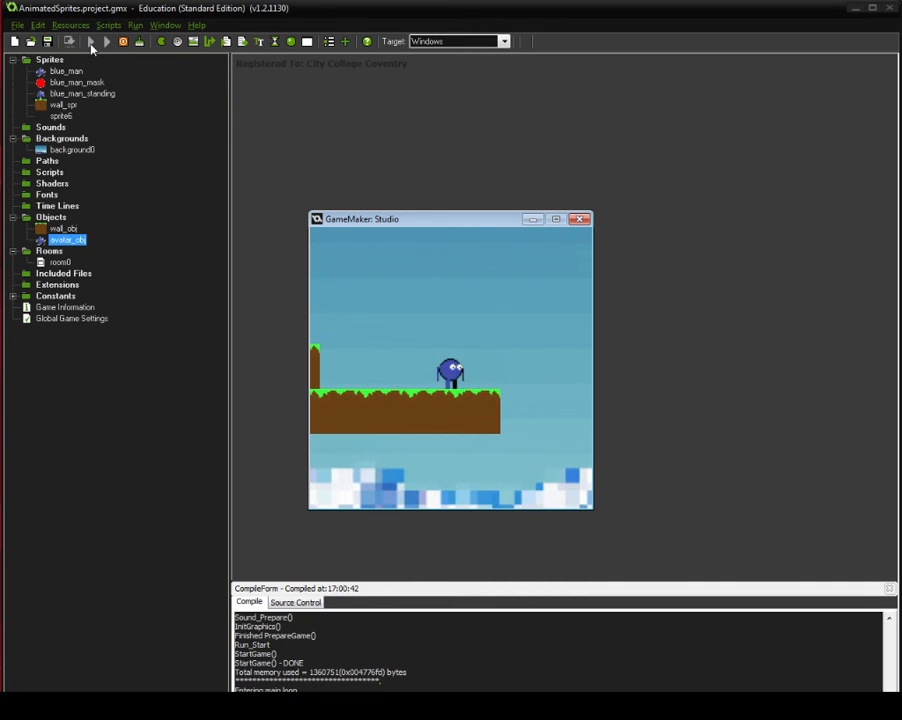
key(Left)
key(Right)
key(Left)
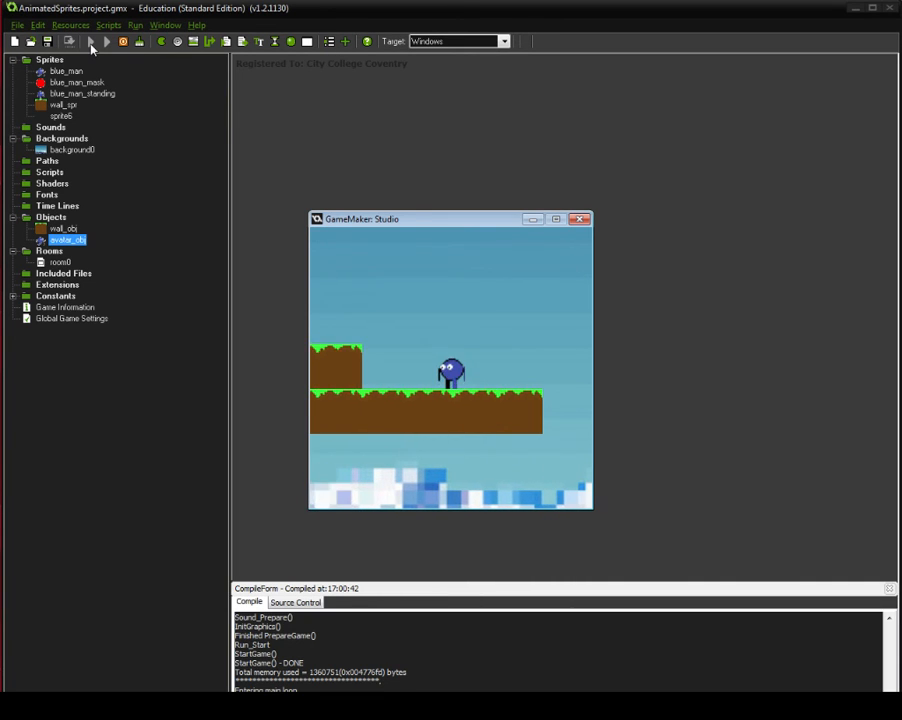
key(Left)
key(Right)
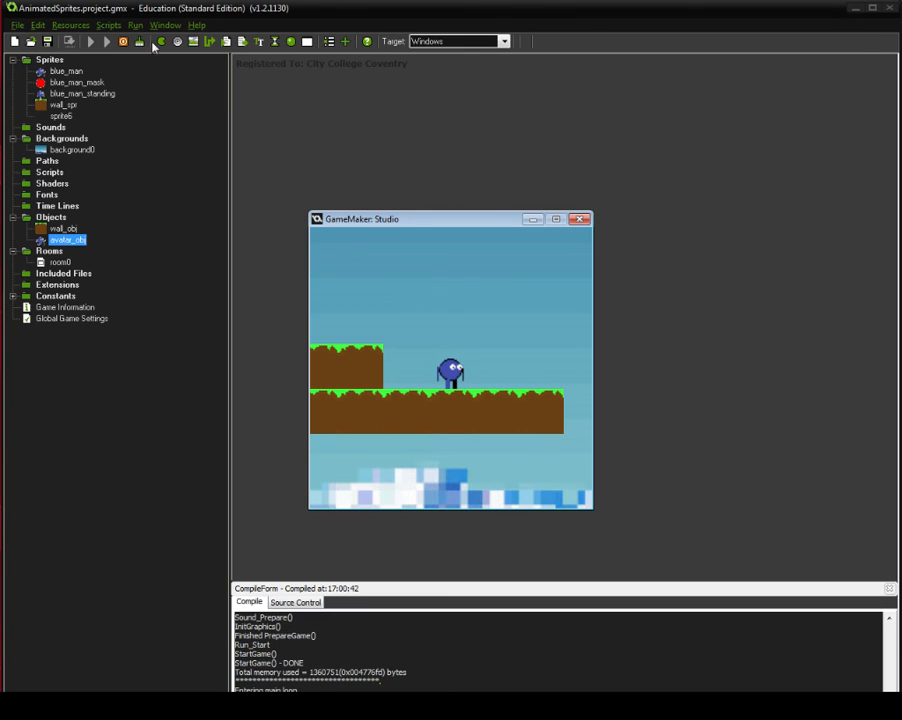
click(580, 220)
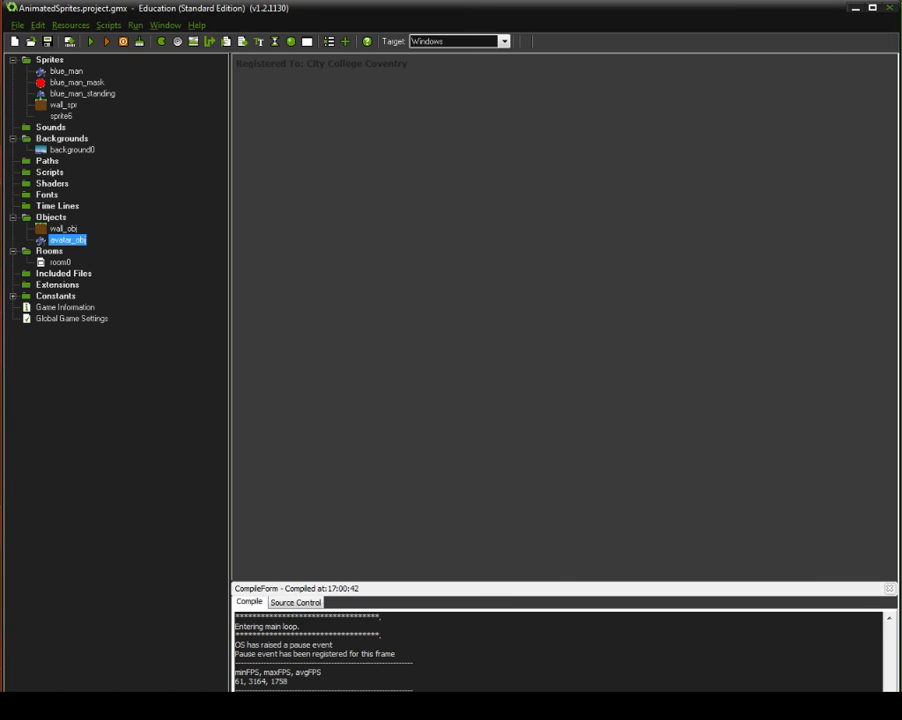
key(alt+Tab)
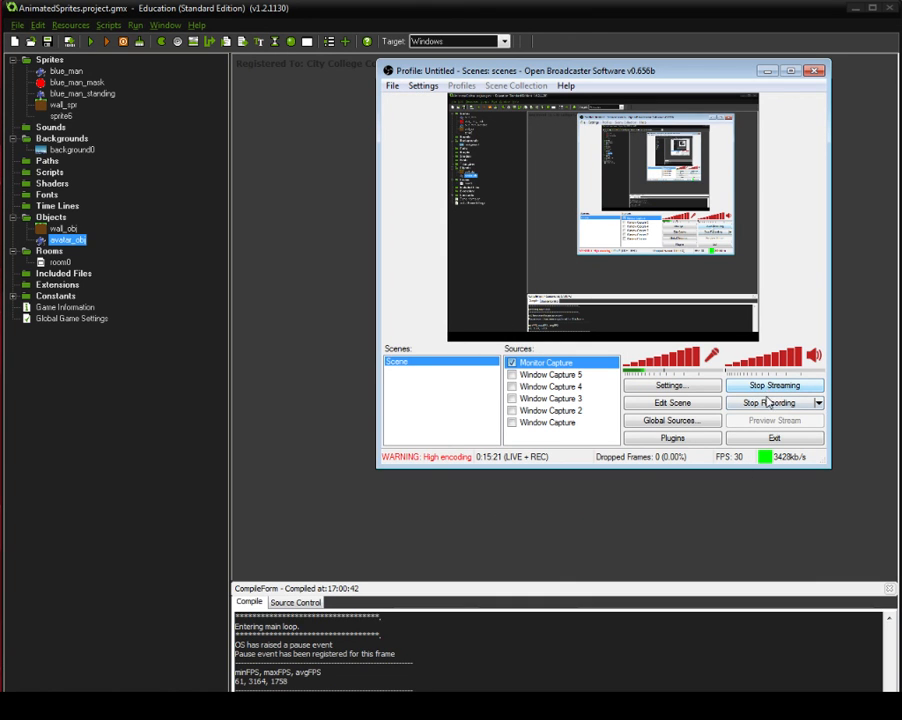